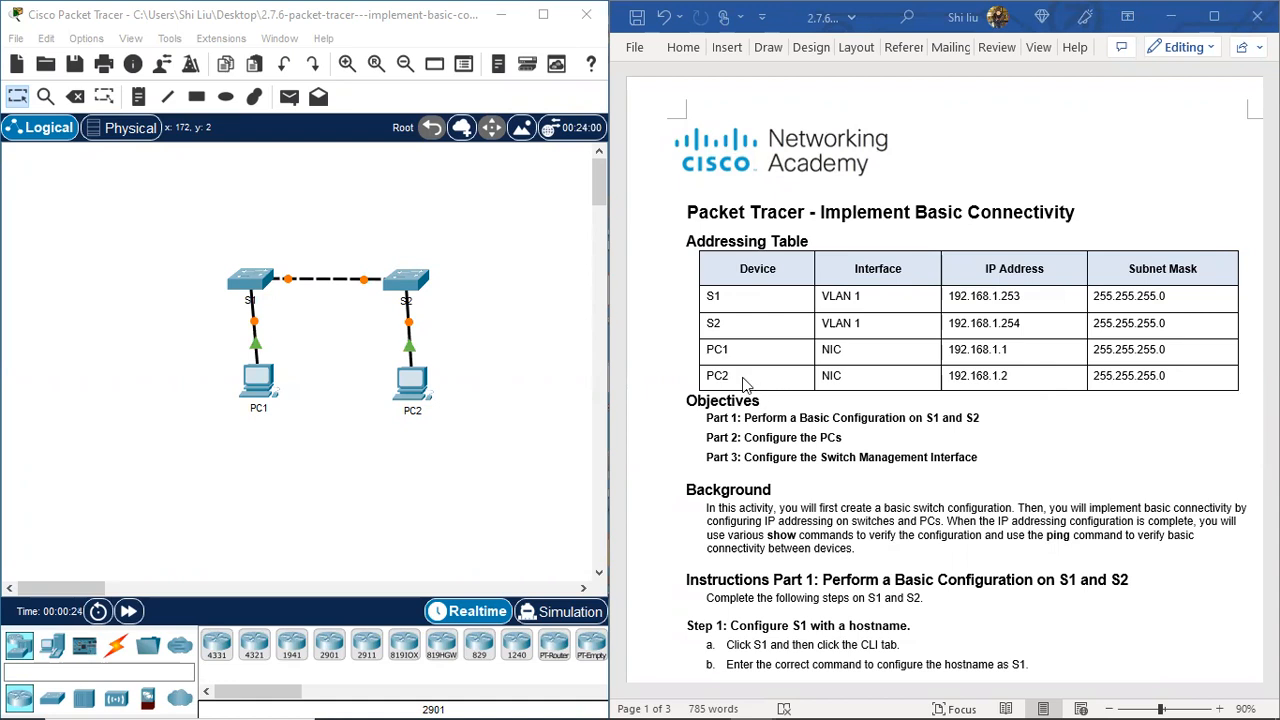
Step: Select the two switches, then PC1 and PC2, in the topology
left_click_drag(180, 252, 476, 360)
left_click_drag(202, 356, 484, 467)
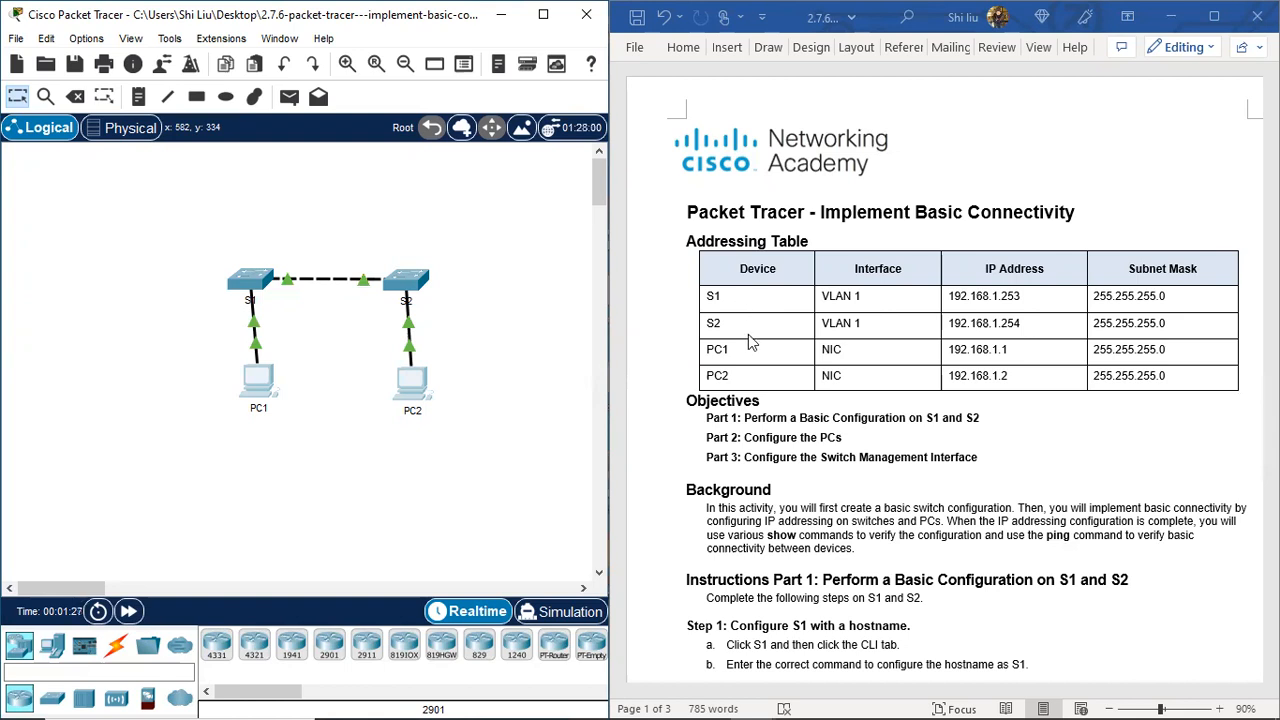
left_click_drag(200, 236, 470, 338)
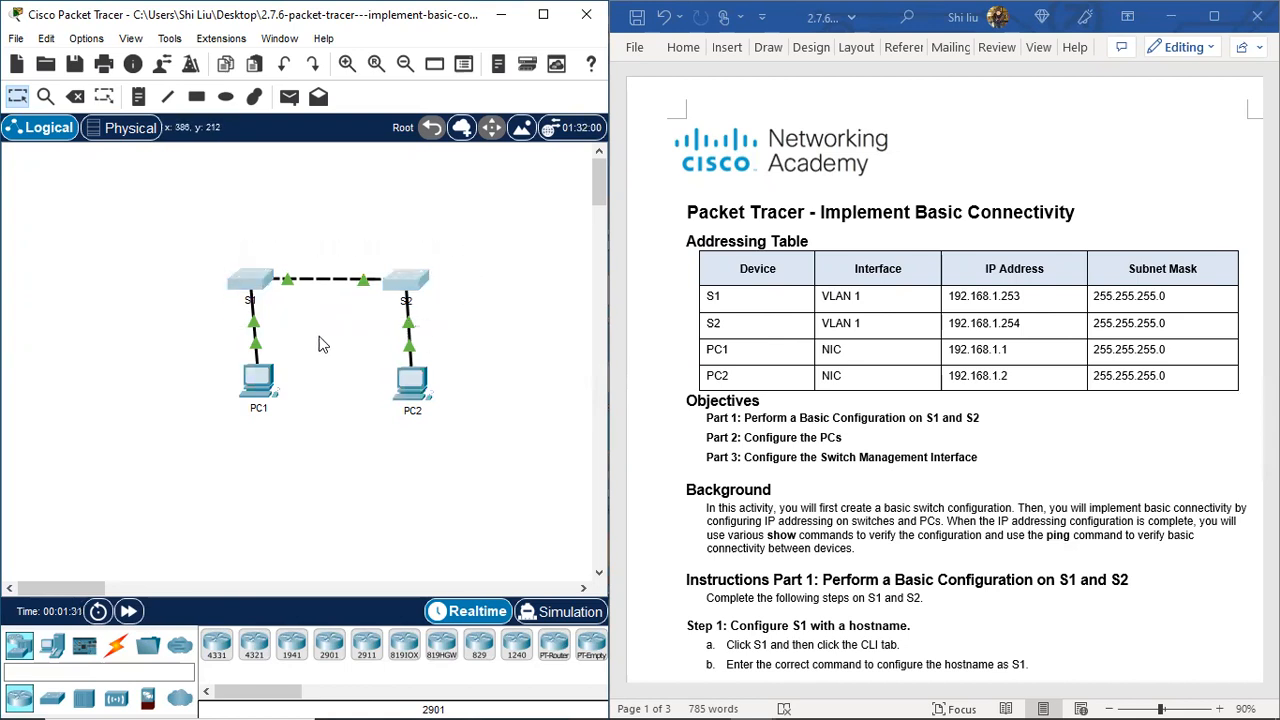
left_click_drag(215, 327, 470, 462)
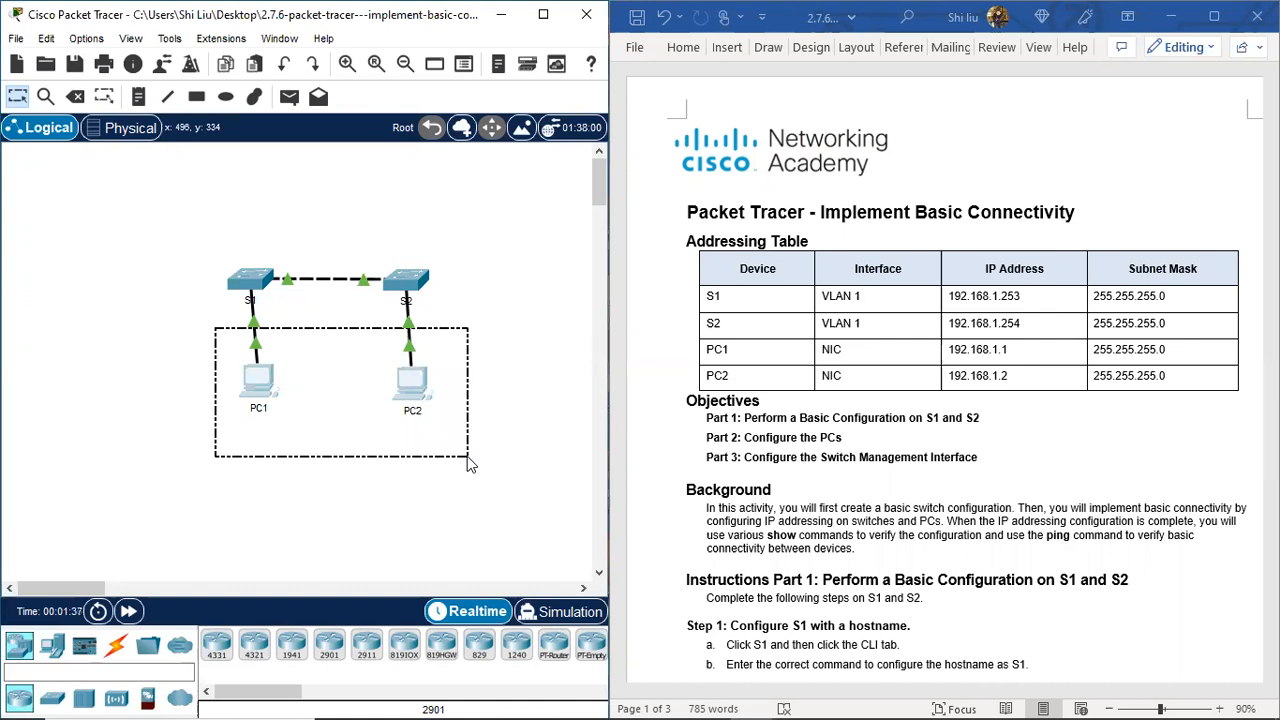
left_click_drag(470, 462, 478, 446)
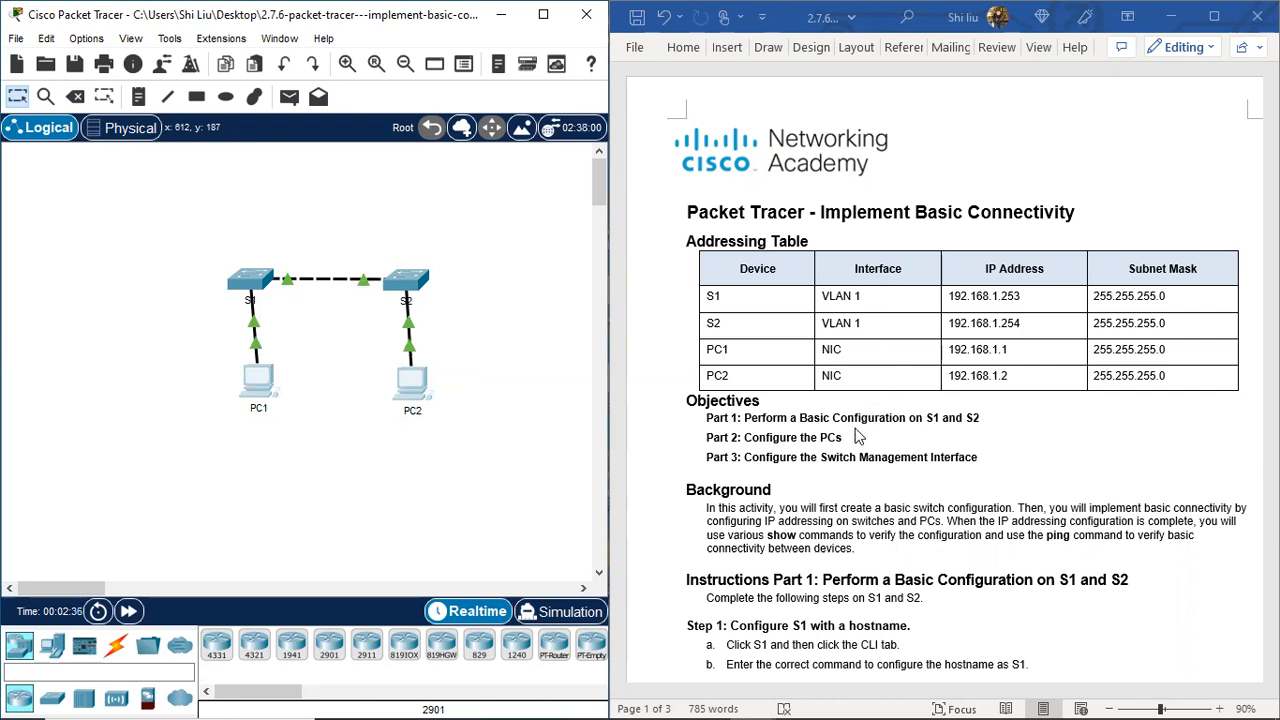
Step: Scroll the lab instructions to Part 1 Step 1 and open S1's command-line console
scroll(862, 440, "down", 1)
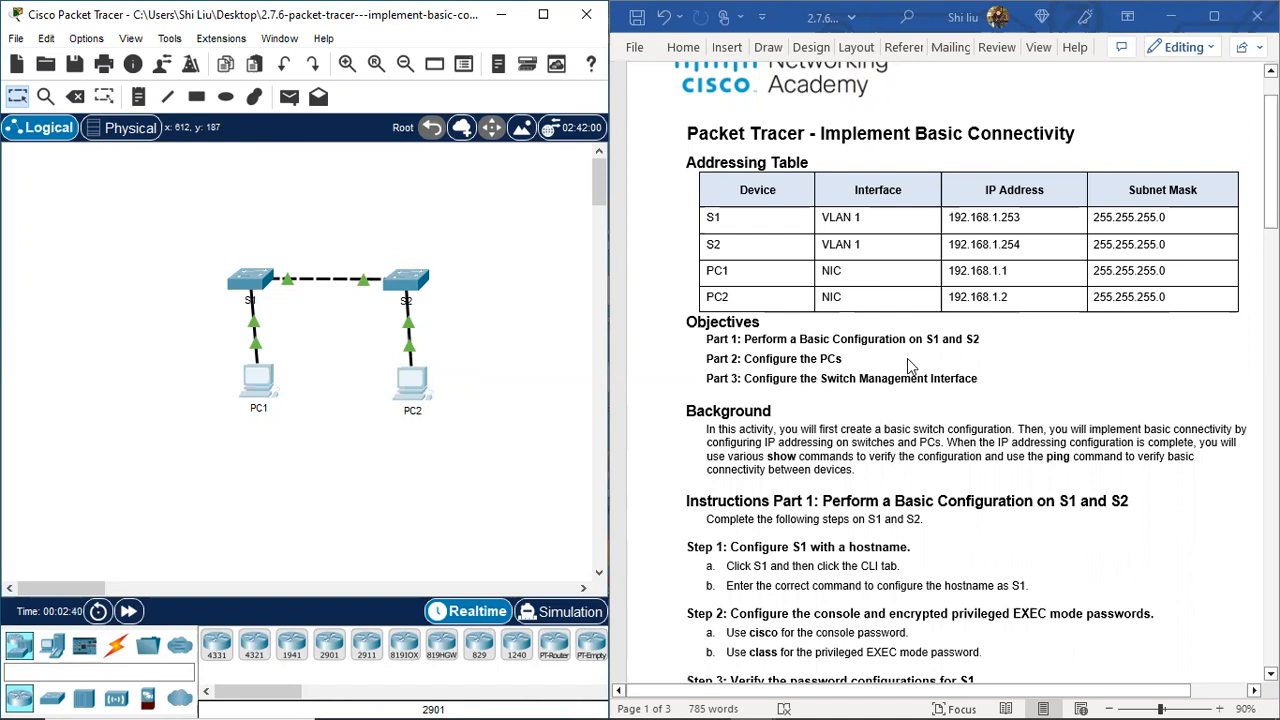
left_click(986, 378)
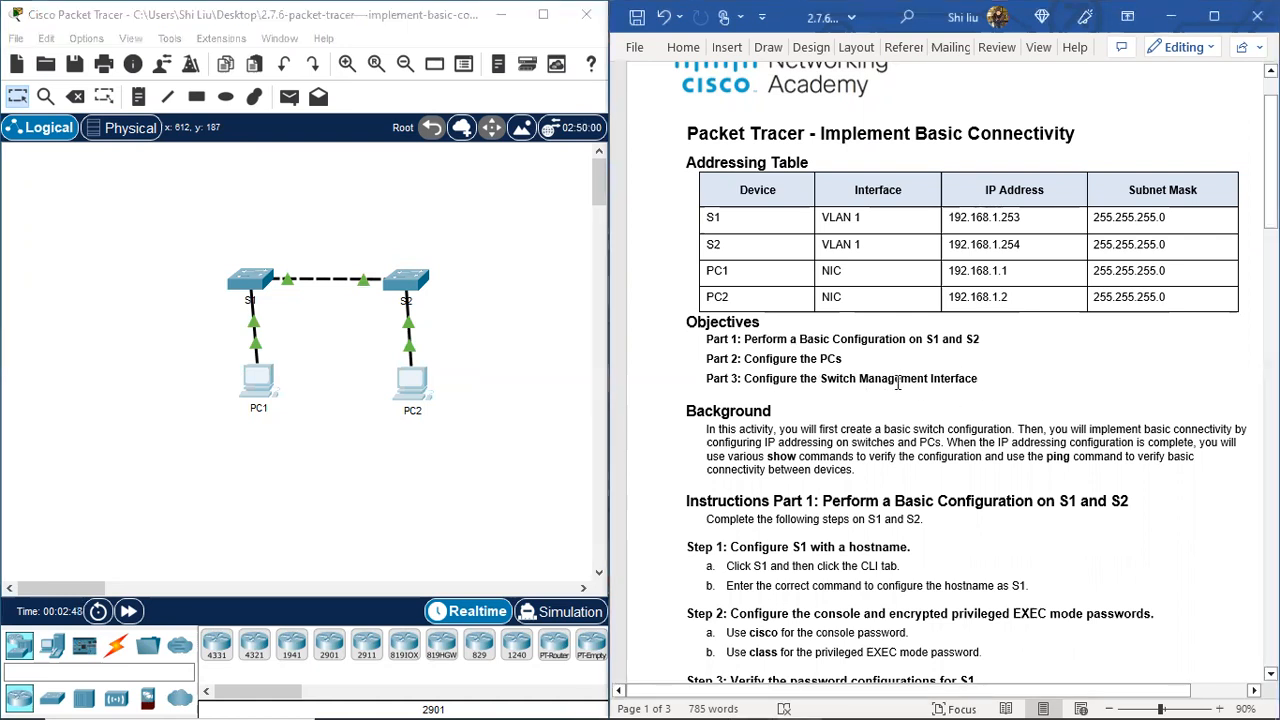
left_click_drag(898, 383, 980, 380)
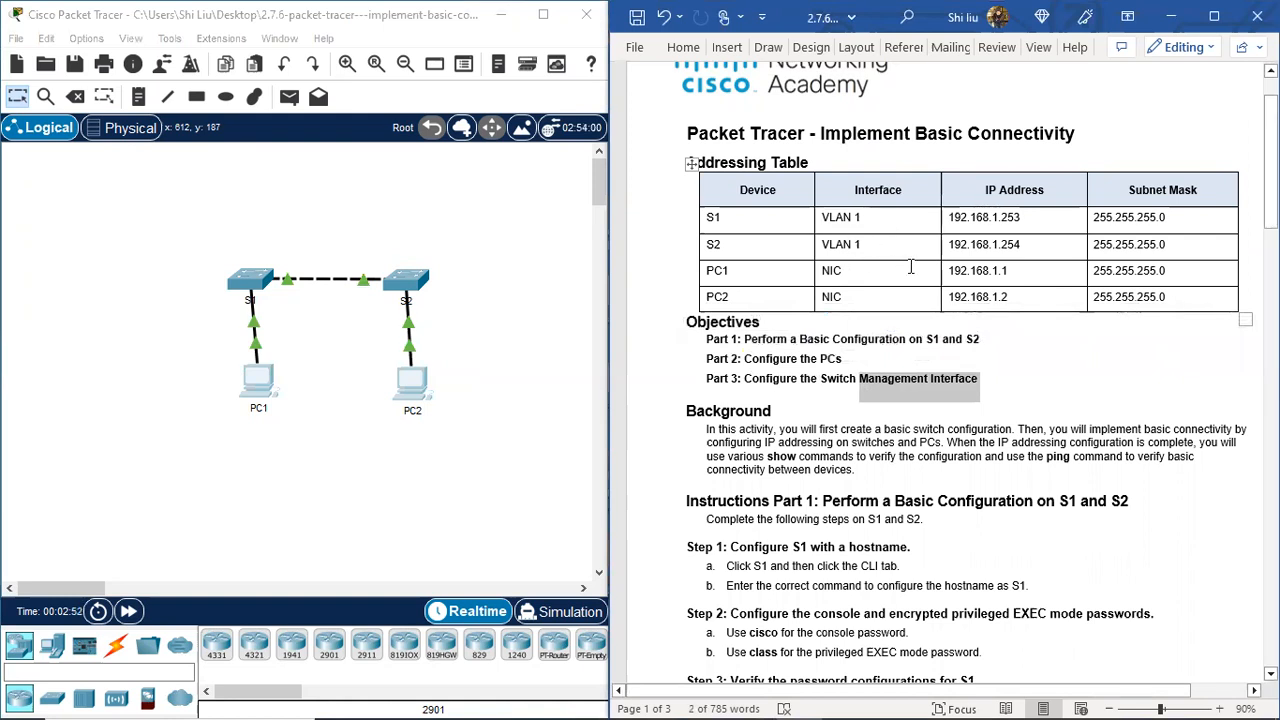
scroll(908, 261, "down", 2)
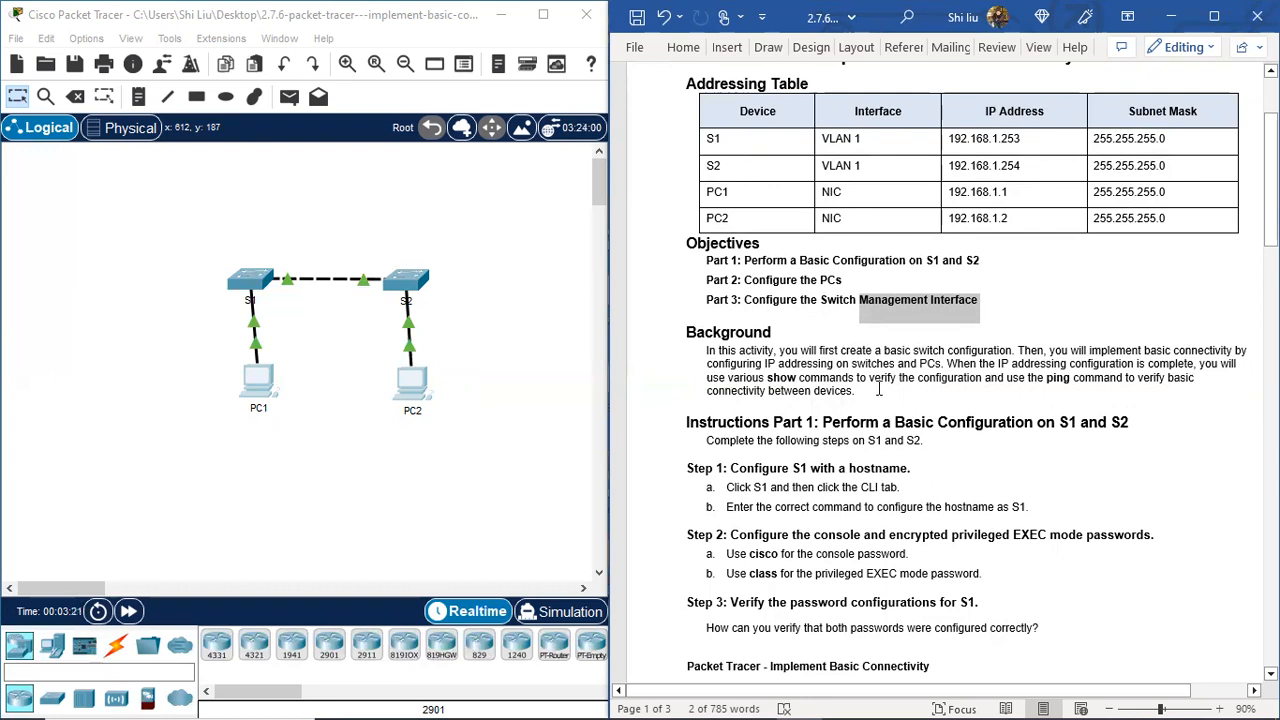
scroll(879, 390, "down", 3)
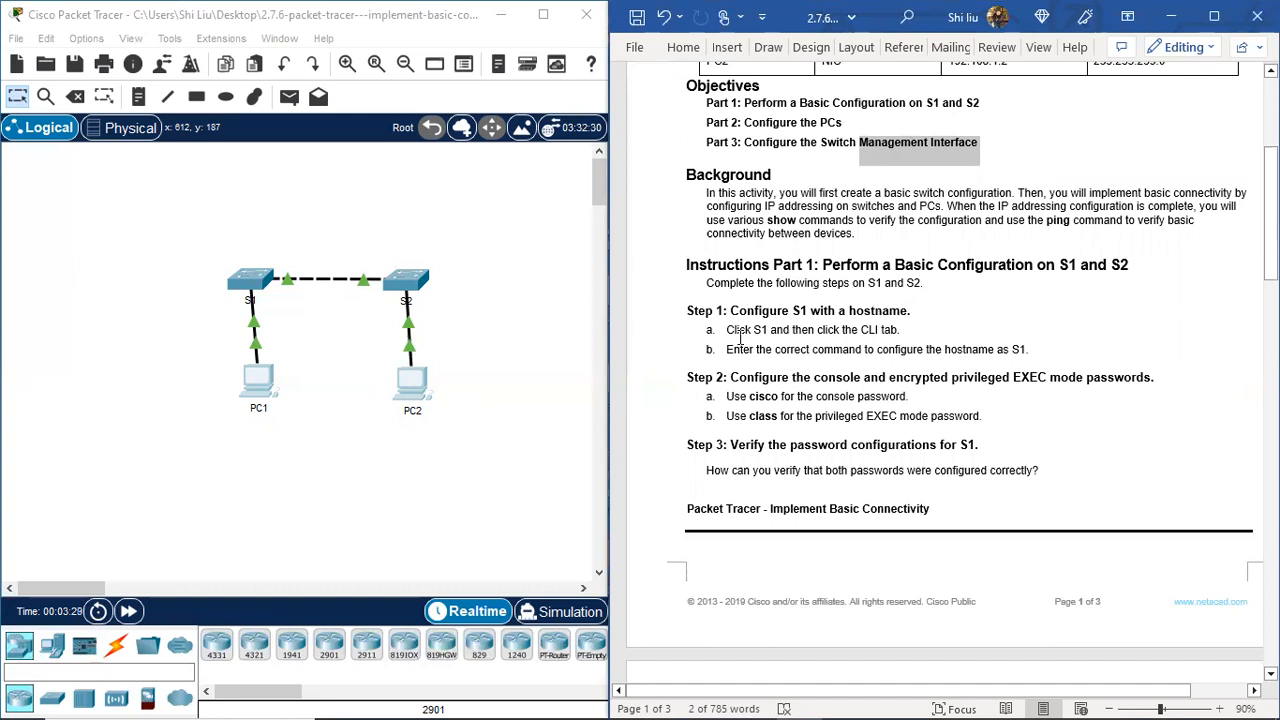
left_click(688, 310)
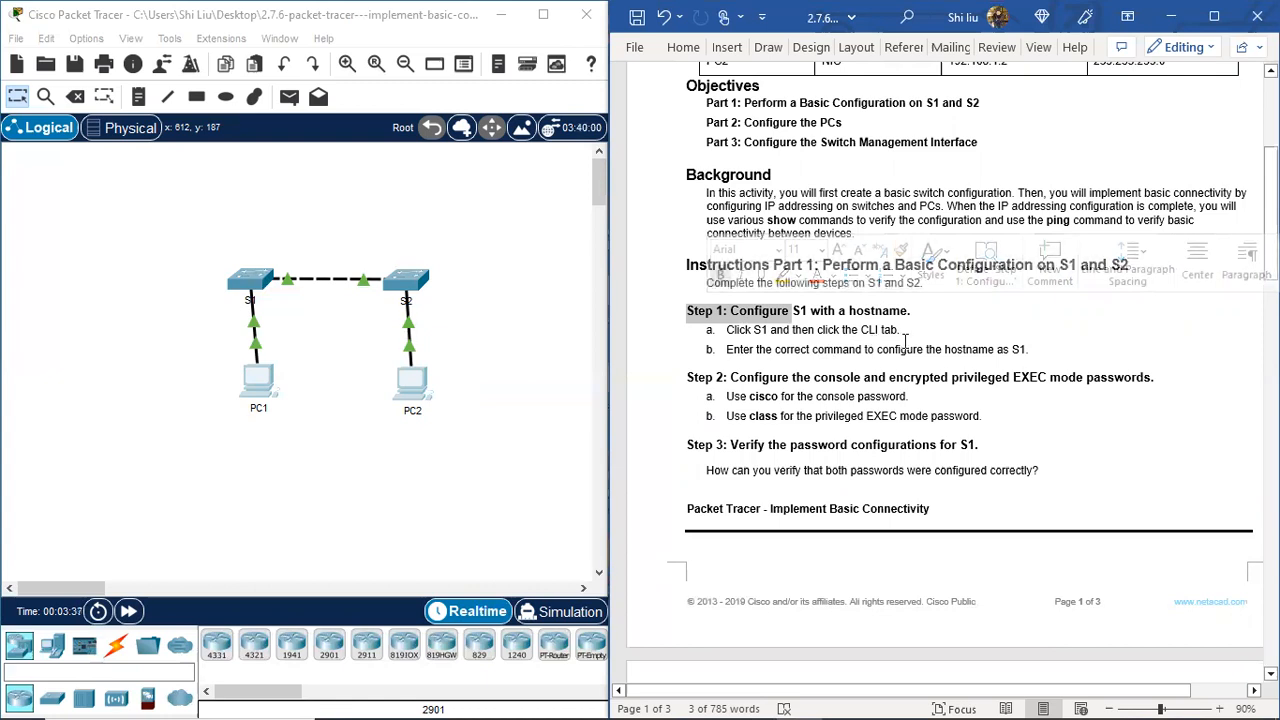
left_click(250, 285)
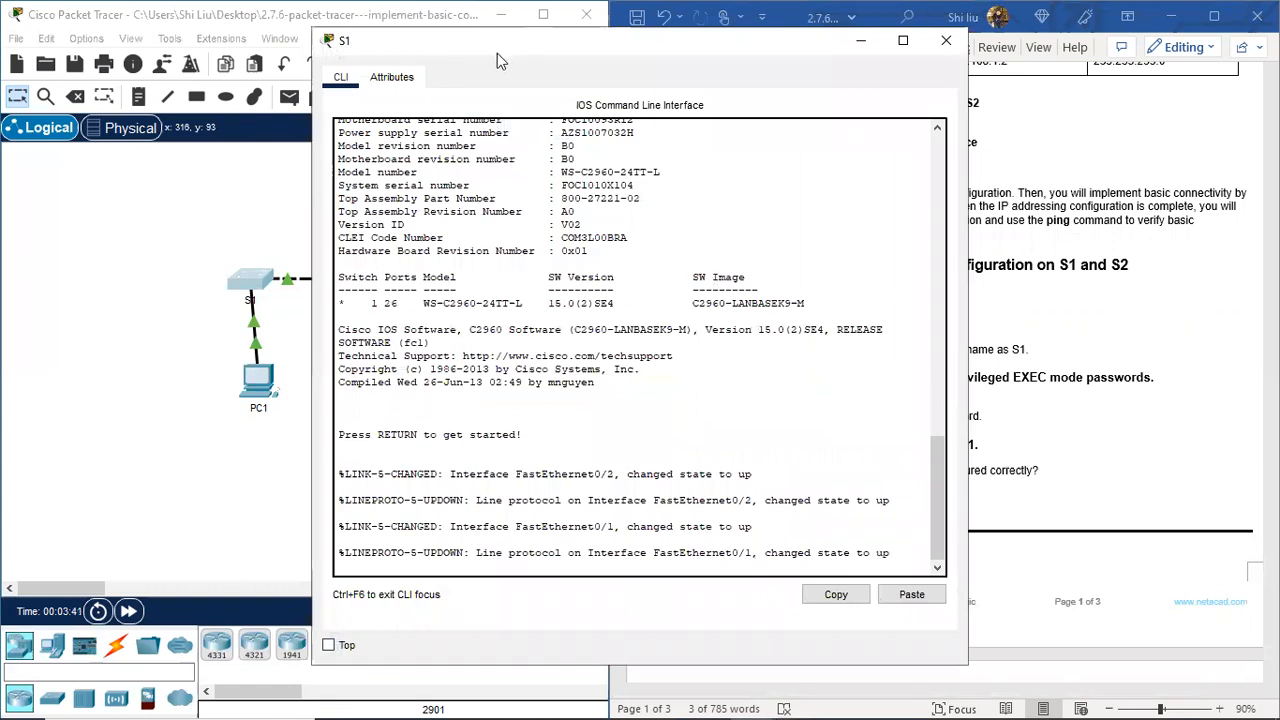
Step: On S1, run enable and configure terminal, then set the hostname to S1
left_click_drag(493, 41, 191, 27)
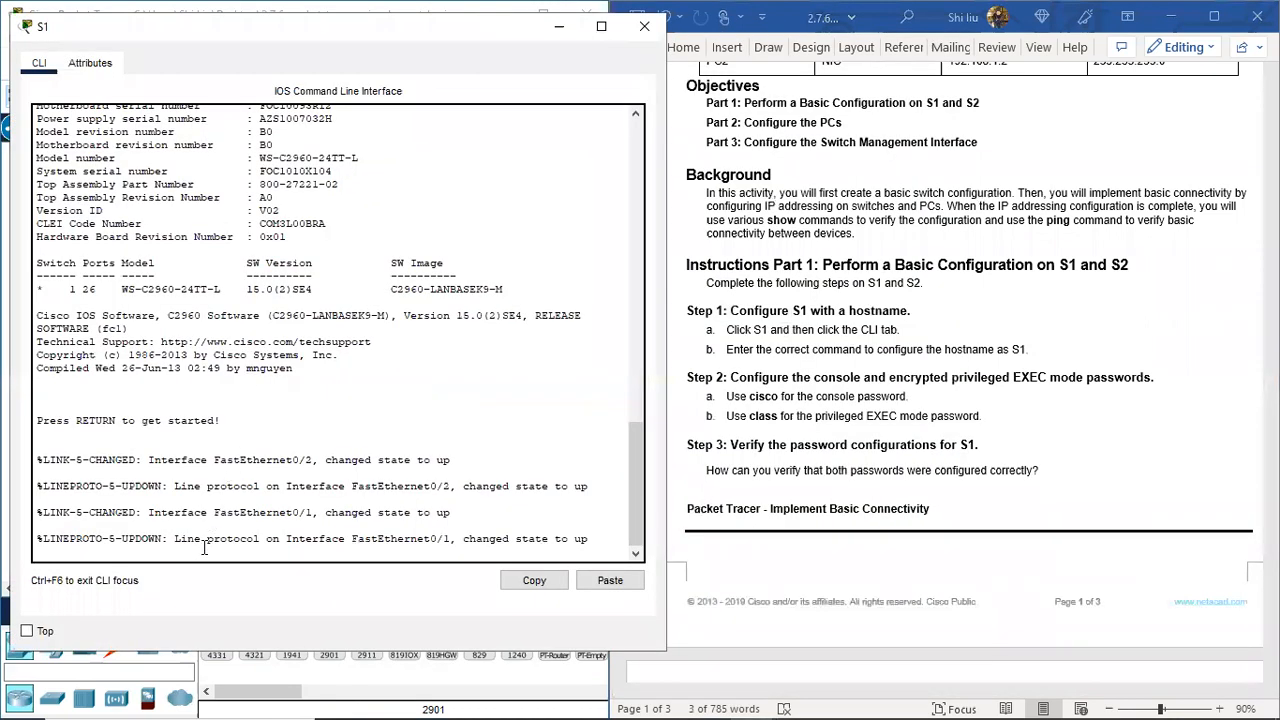
key("Return")
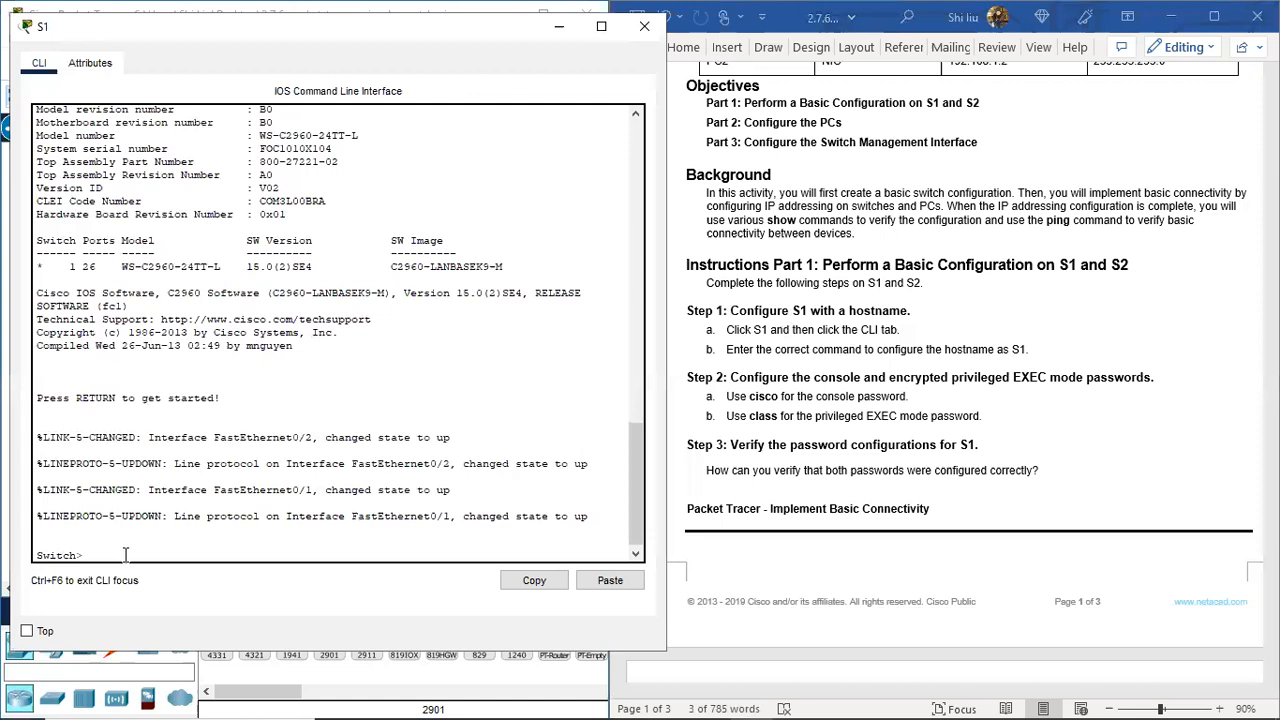
type("enable")
key("Return")
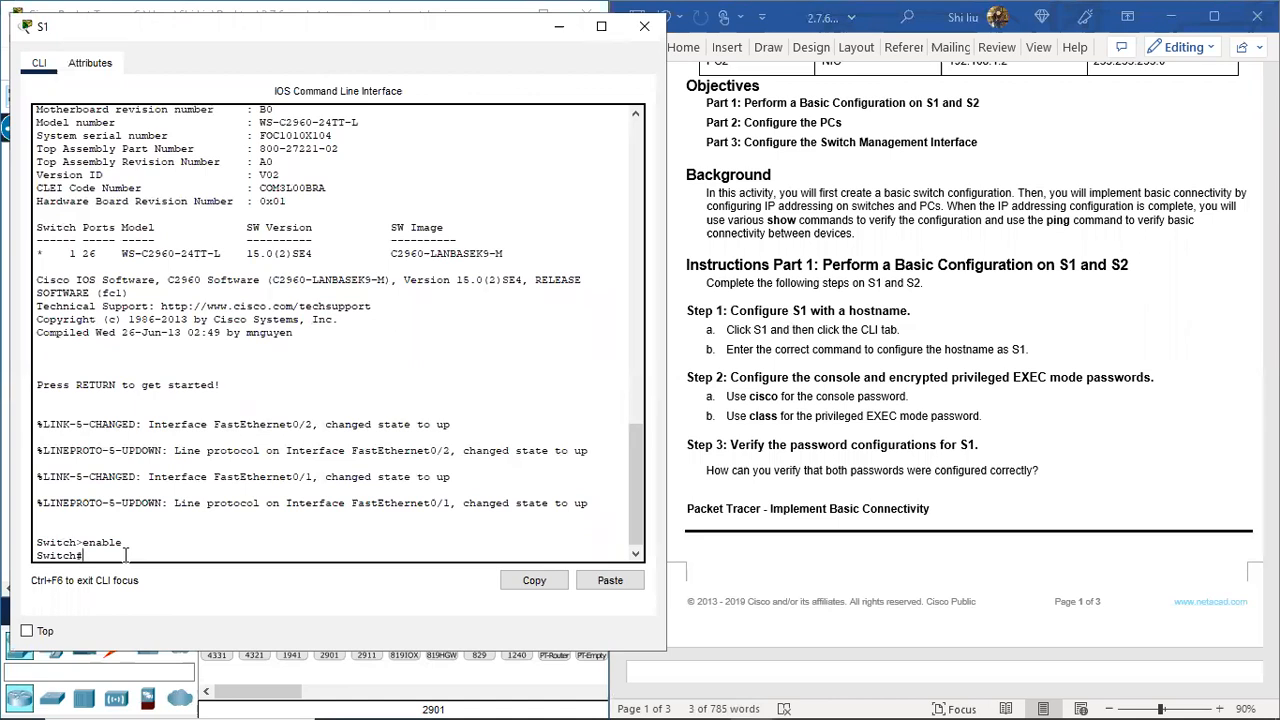
type("configure terminal")
key("Return")
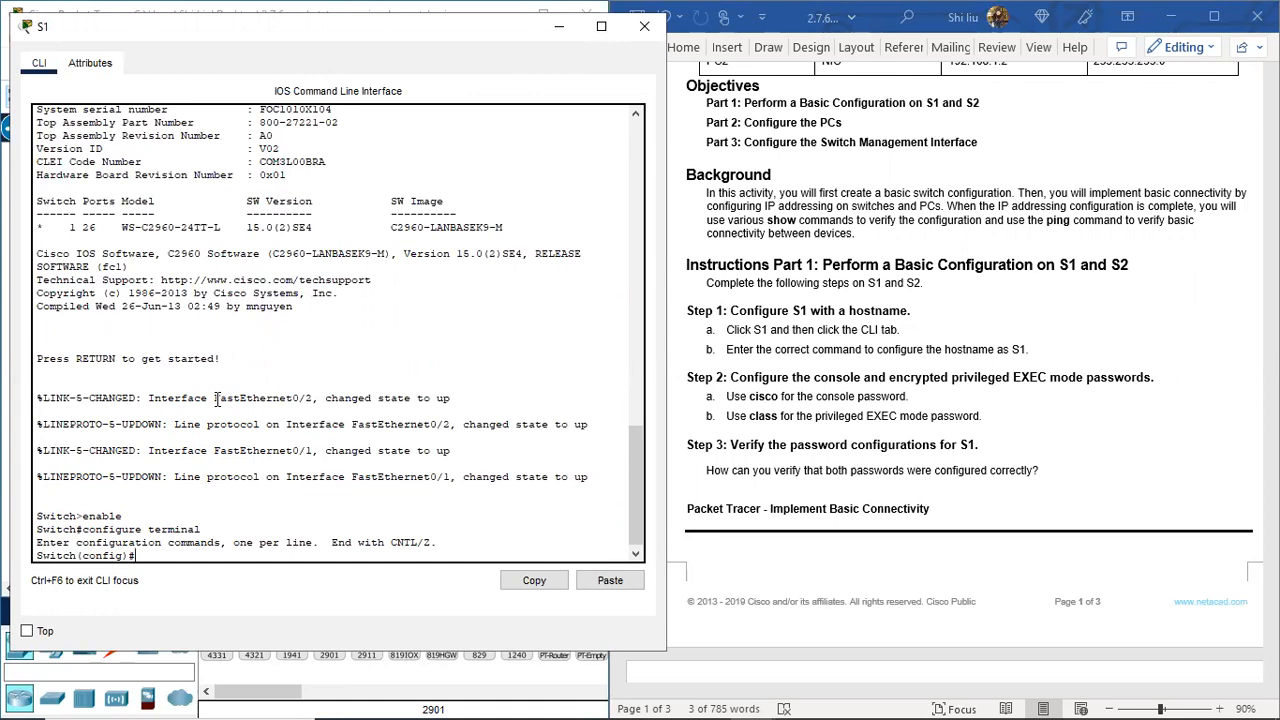
type("hostname S1")
key("Return")
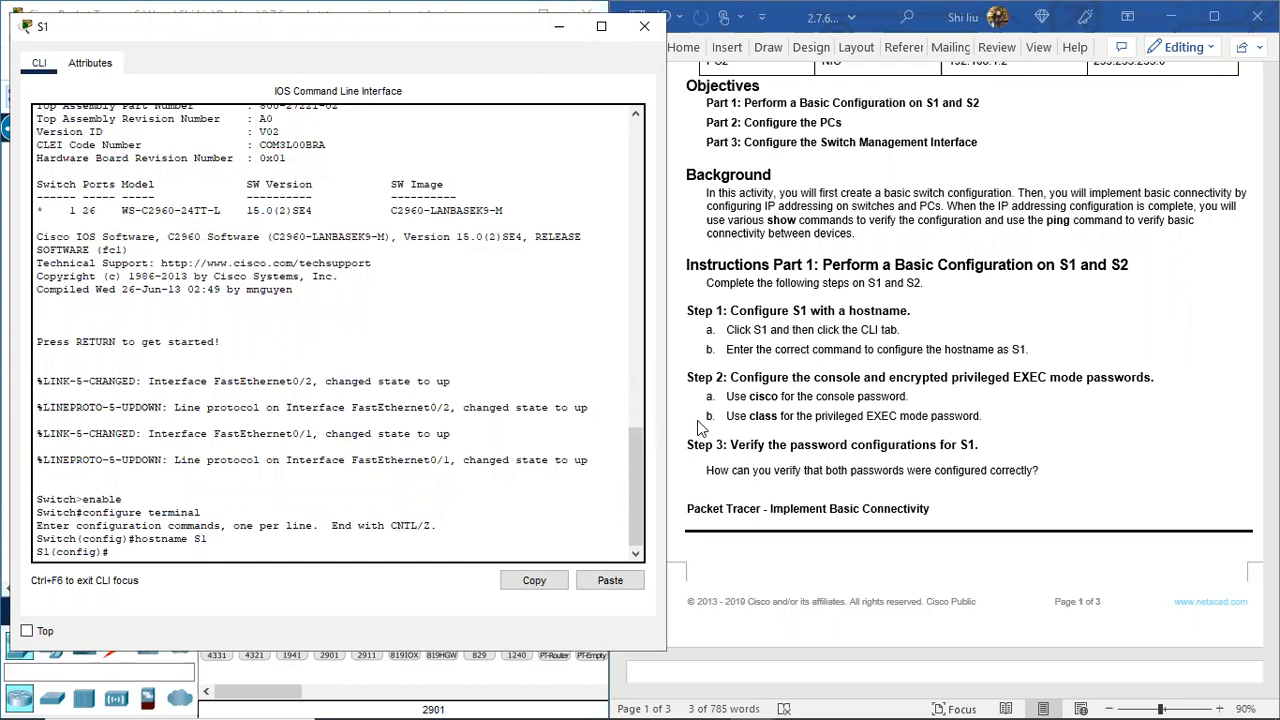
left_click(712, 385)
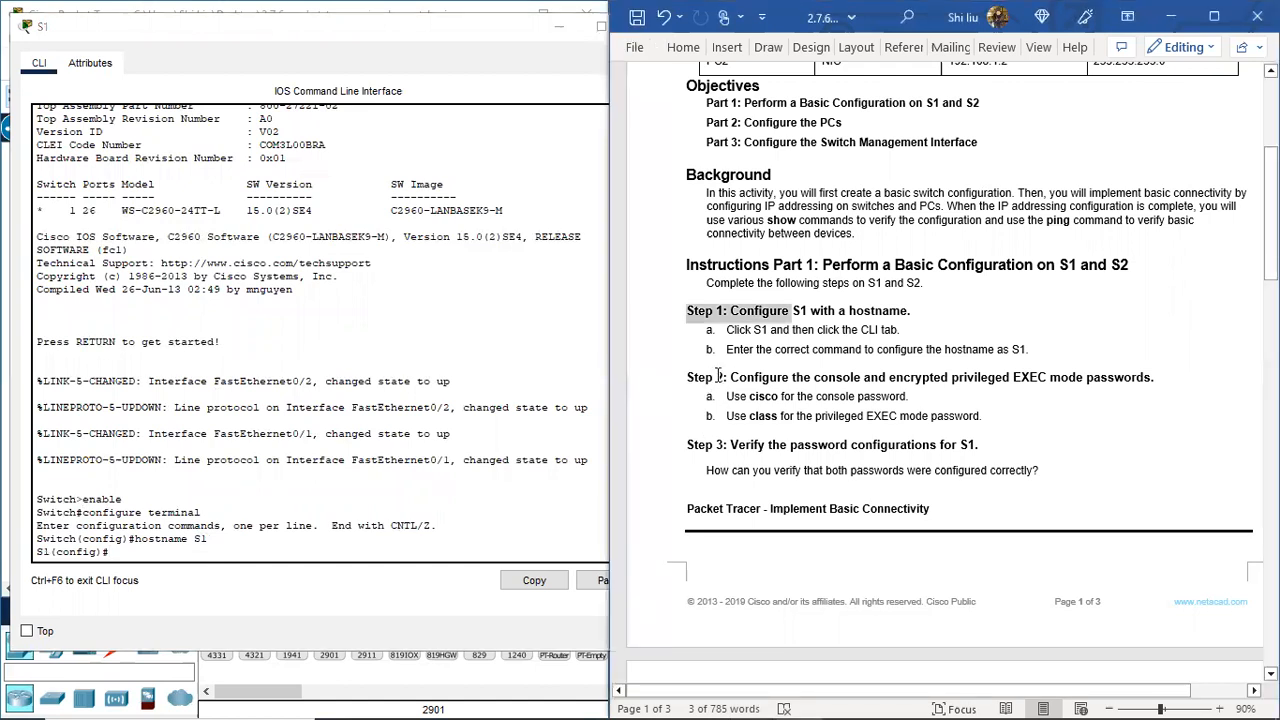
Step: Review Step 2 on passwords, then start the line console command in S1's CLI
left_click_drag(687, 377, 733, 372)
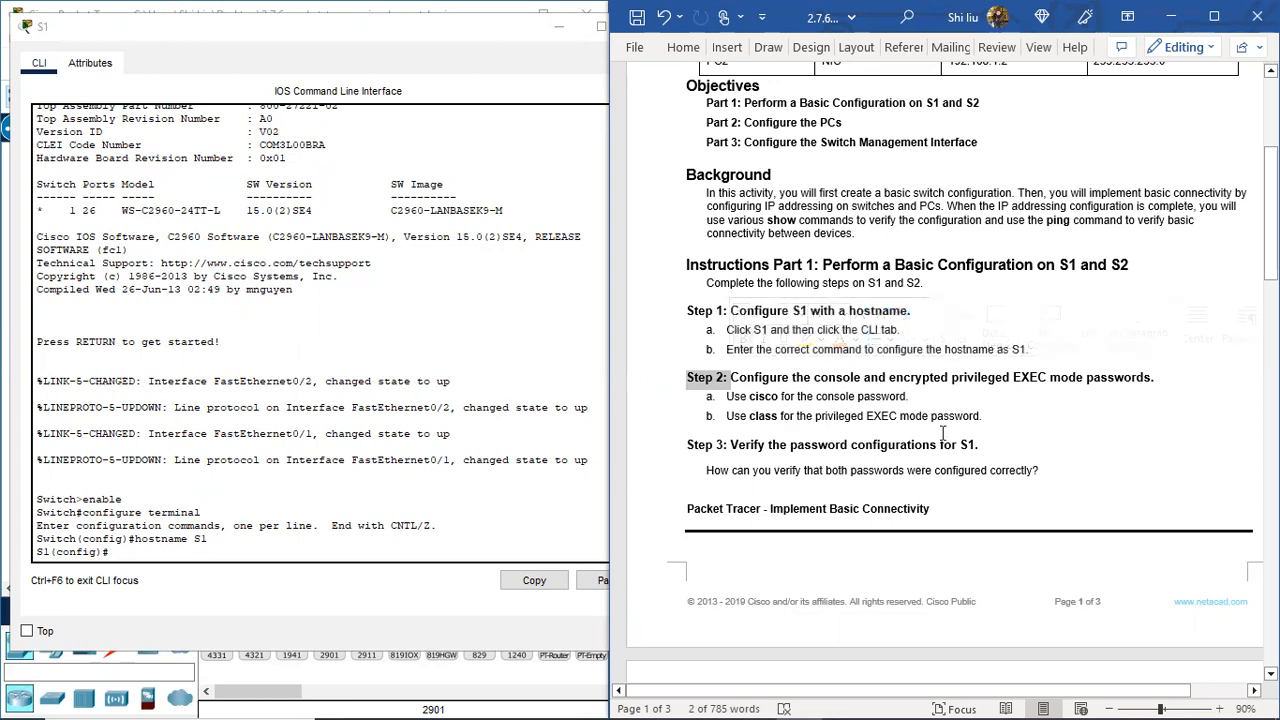
left_click(124, 556)
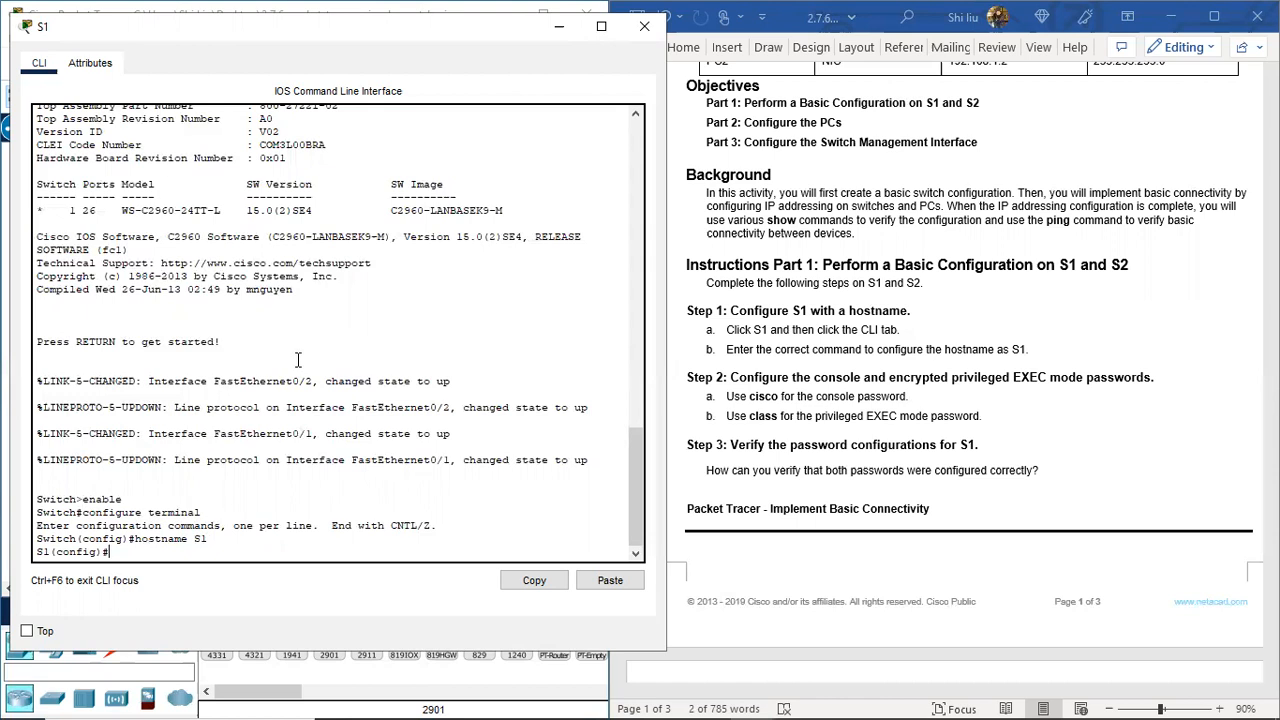
type("line console 0")
Step: Give console line 0 a password and require login on it
key("Return")
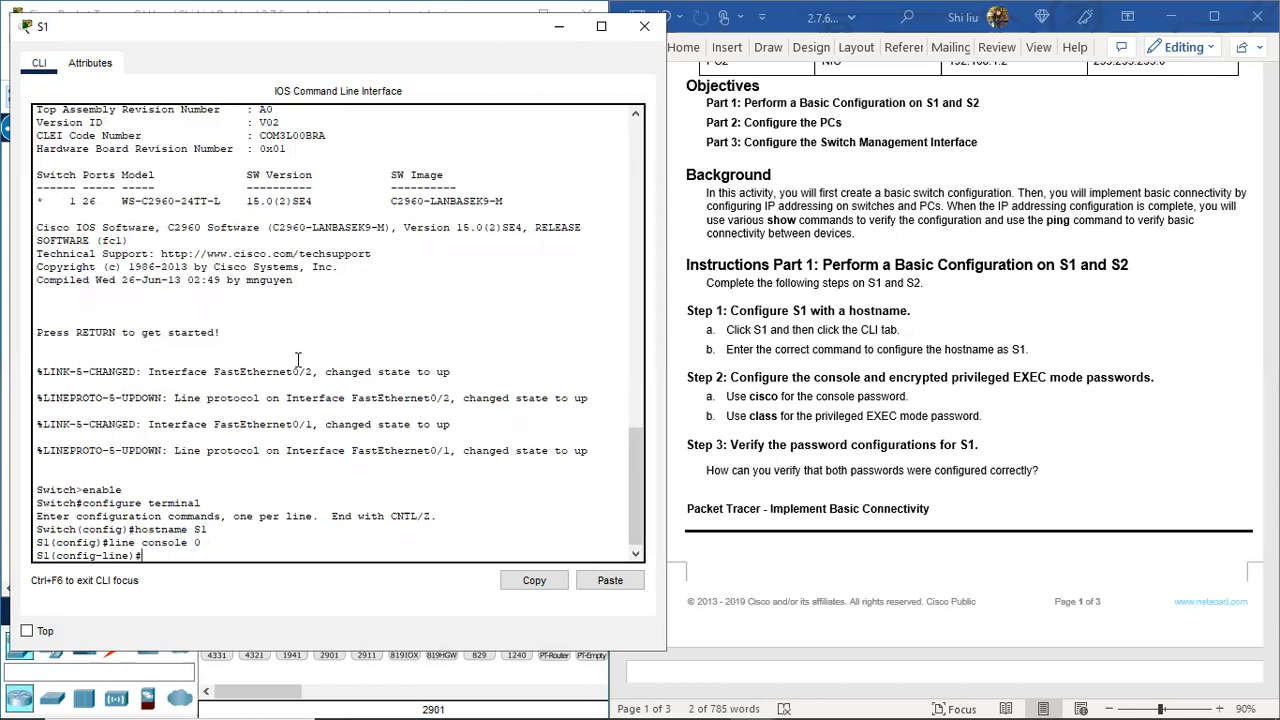
type("password cisco")
key("Return")
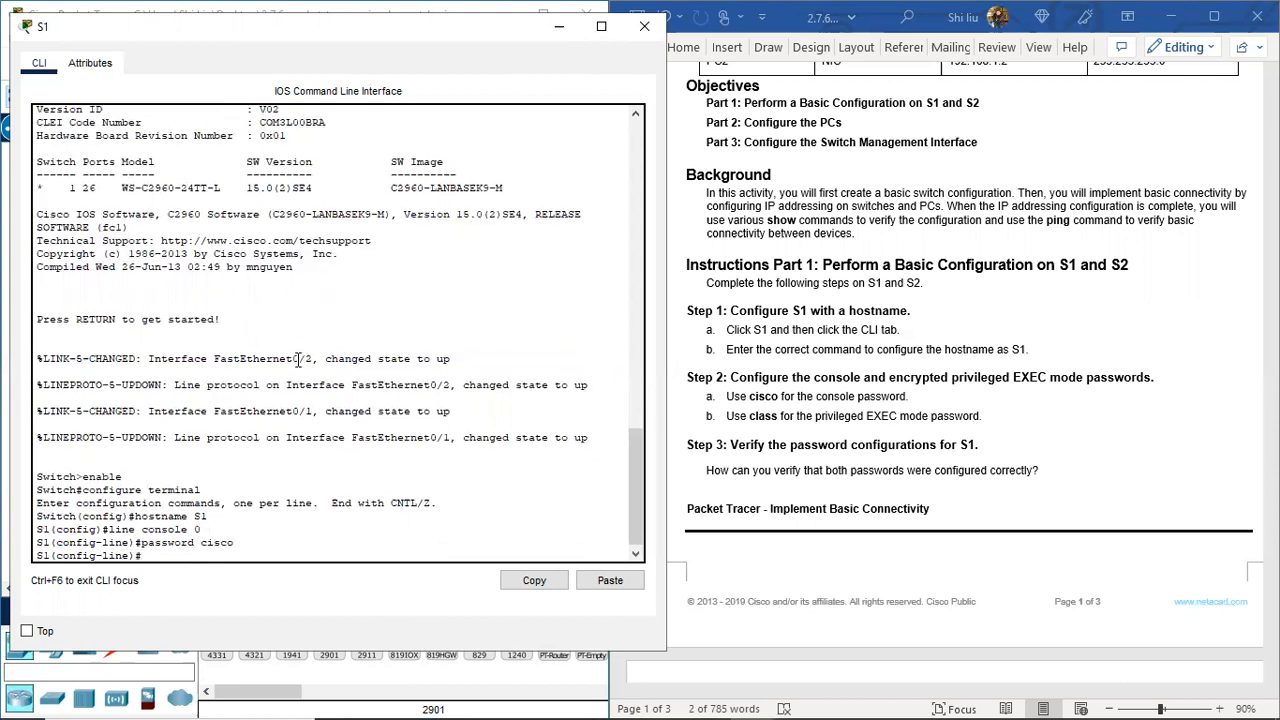
type("login")
key("Return")
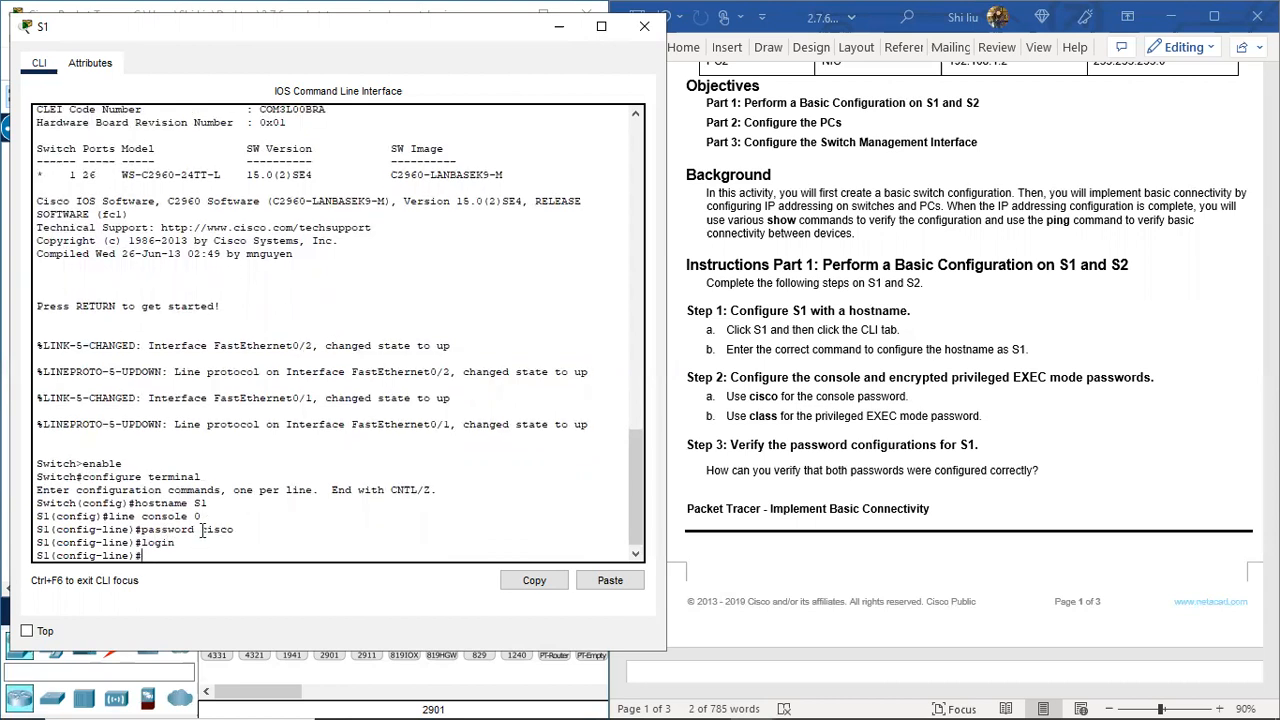
left_click_drag(195, 530, 143, 527)
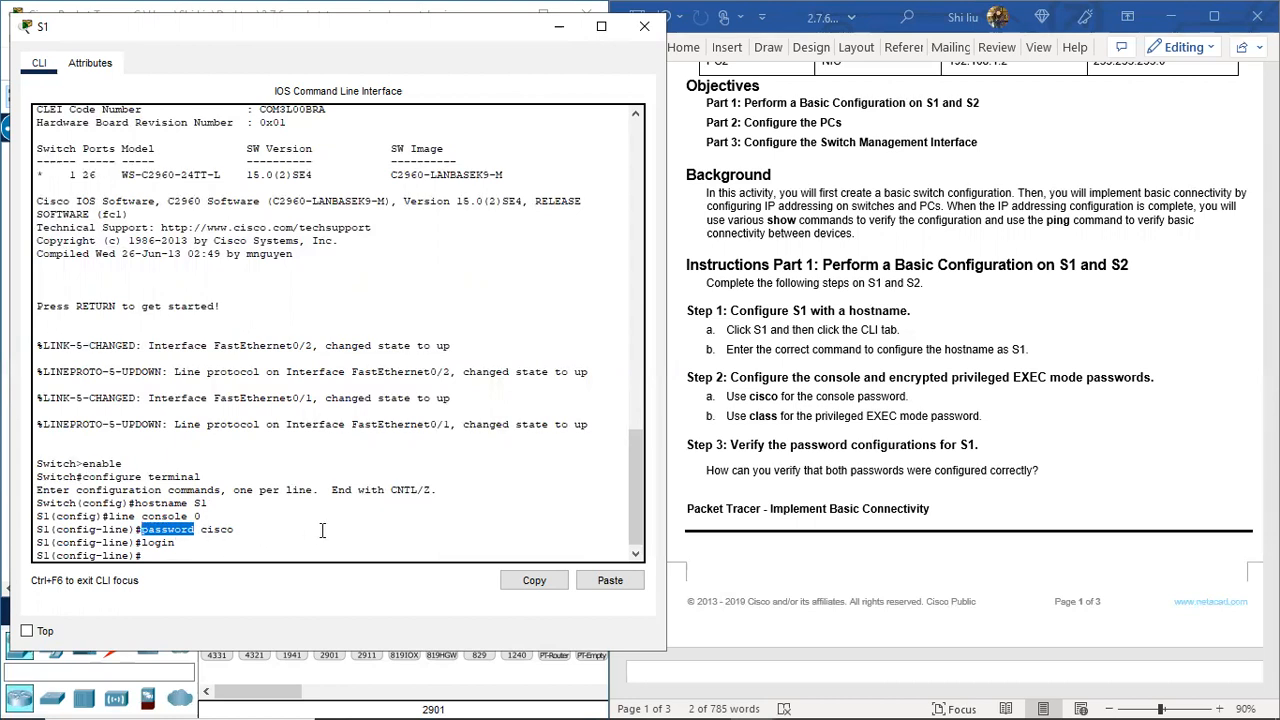
left_click_drag(178, 544, 142, 543)
left_click(163, 557)
Step: Exit to global configuration and highlight 'encrypted' in the Step 2 instructions
type("exi")
key("Return")
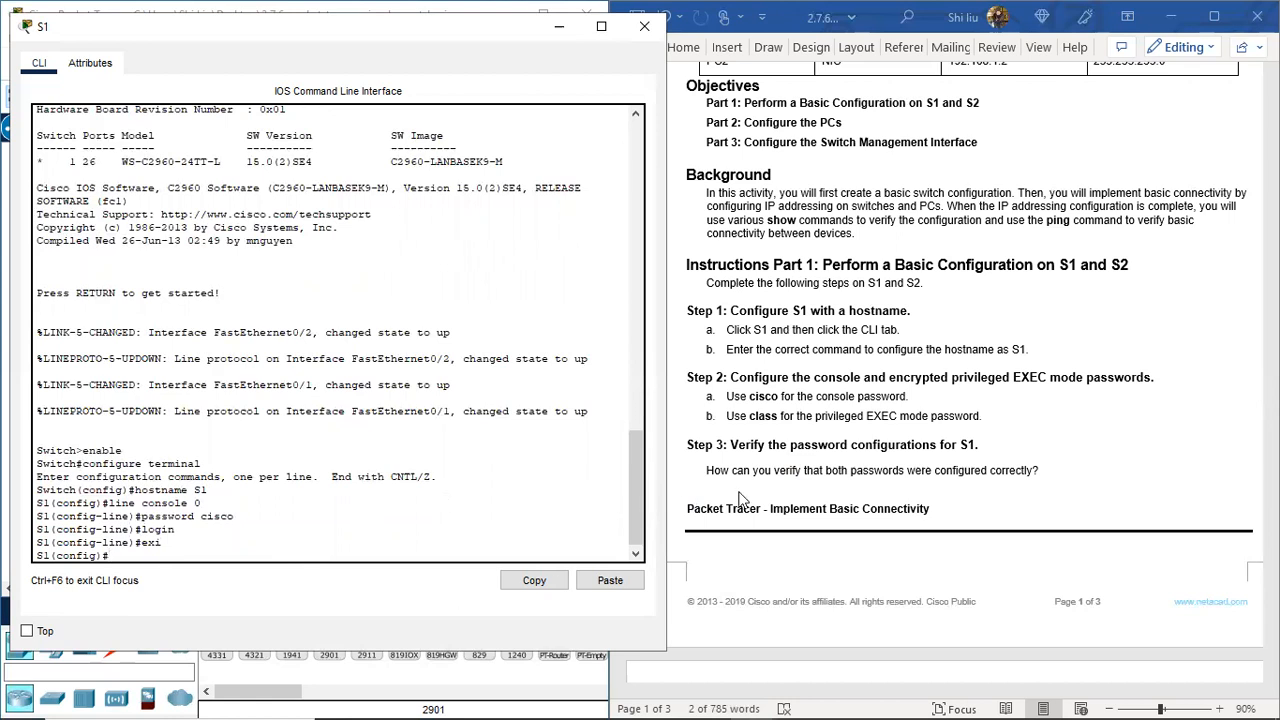
left_click(892, 378)
left_click_drag(889, 378, 949, 378)
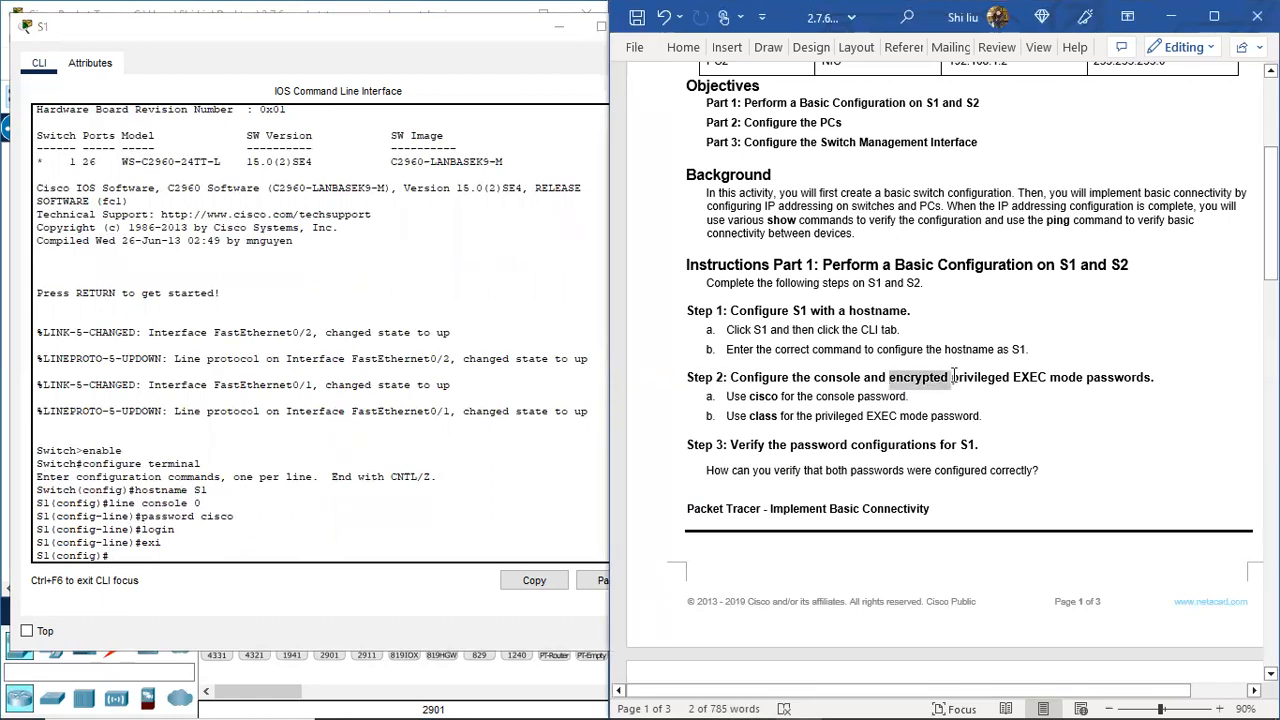
Step: Set S1's privileged EXEC password with enable secret followed by the password
left_click(135, 553)
type("enable se")
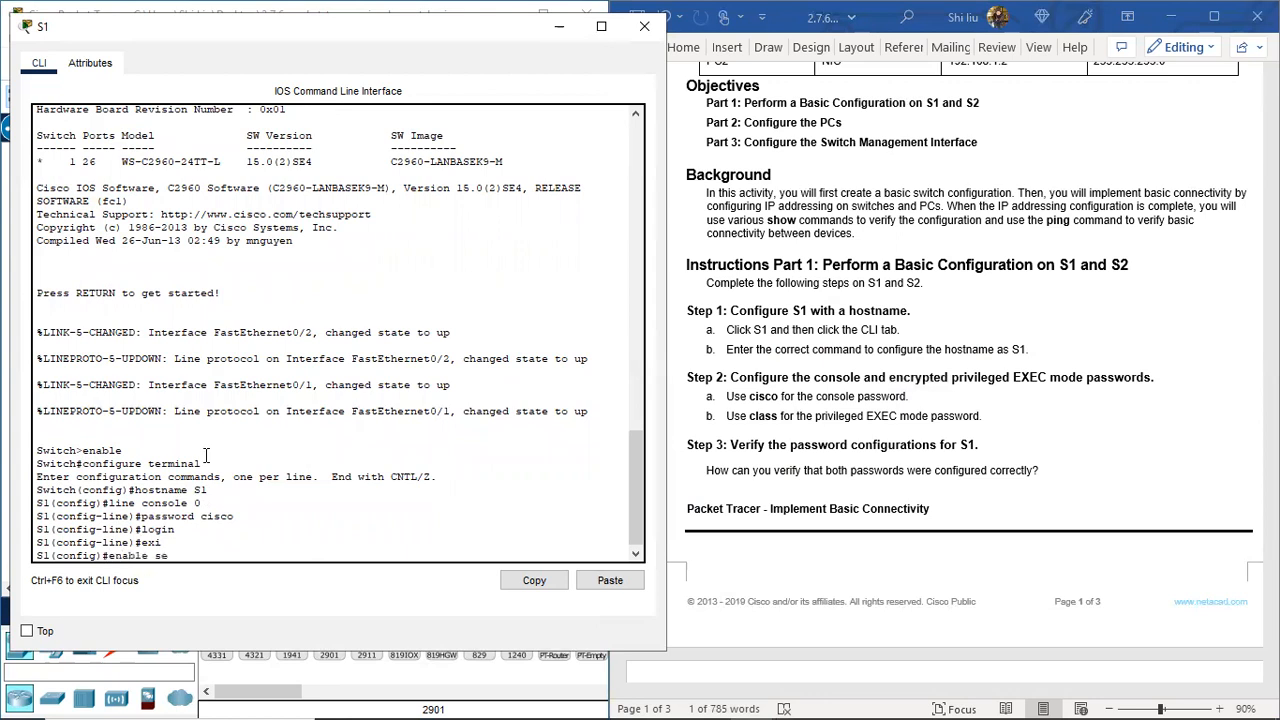
type("cret class")
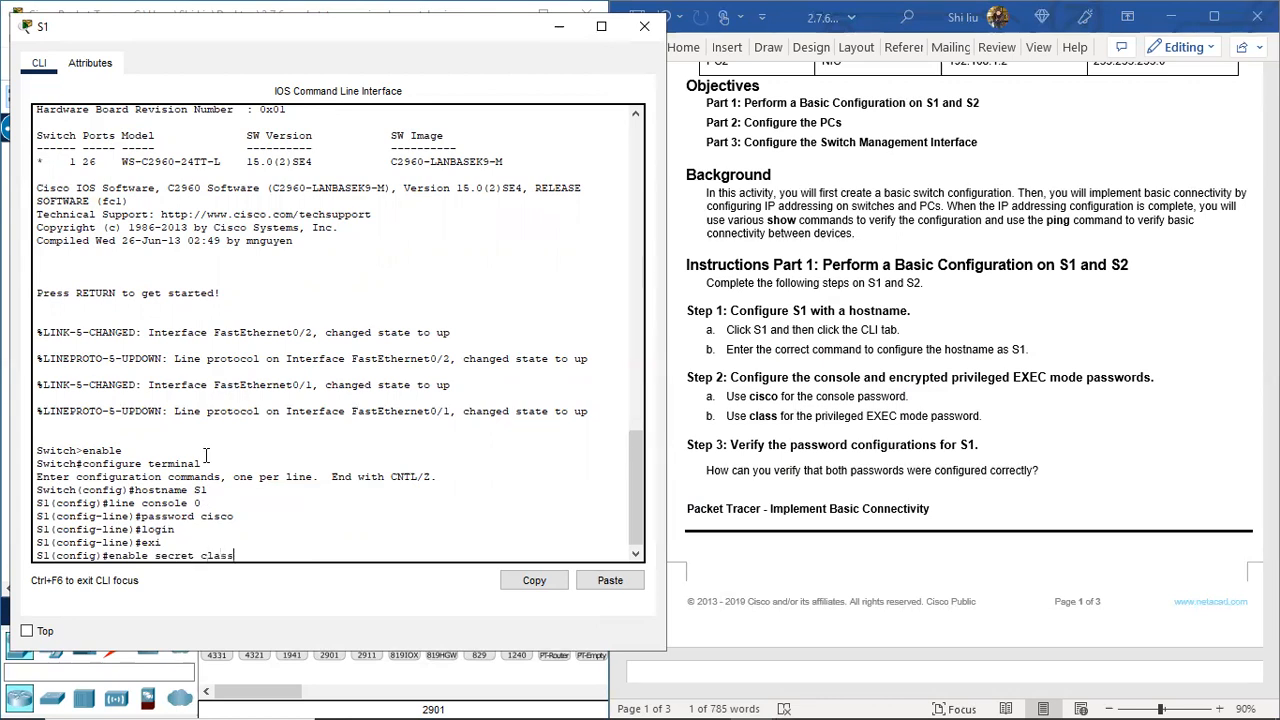
key("Return")
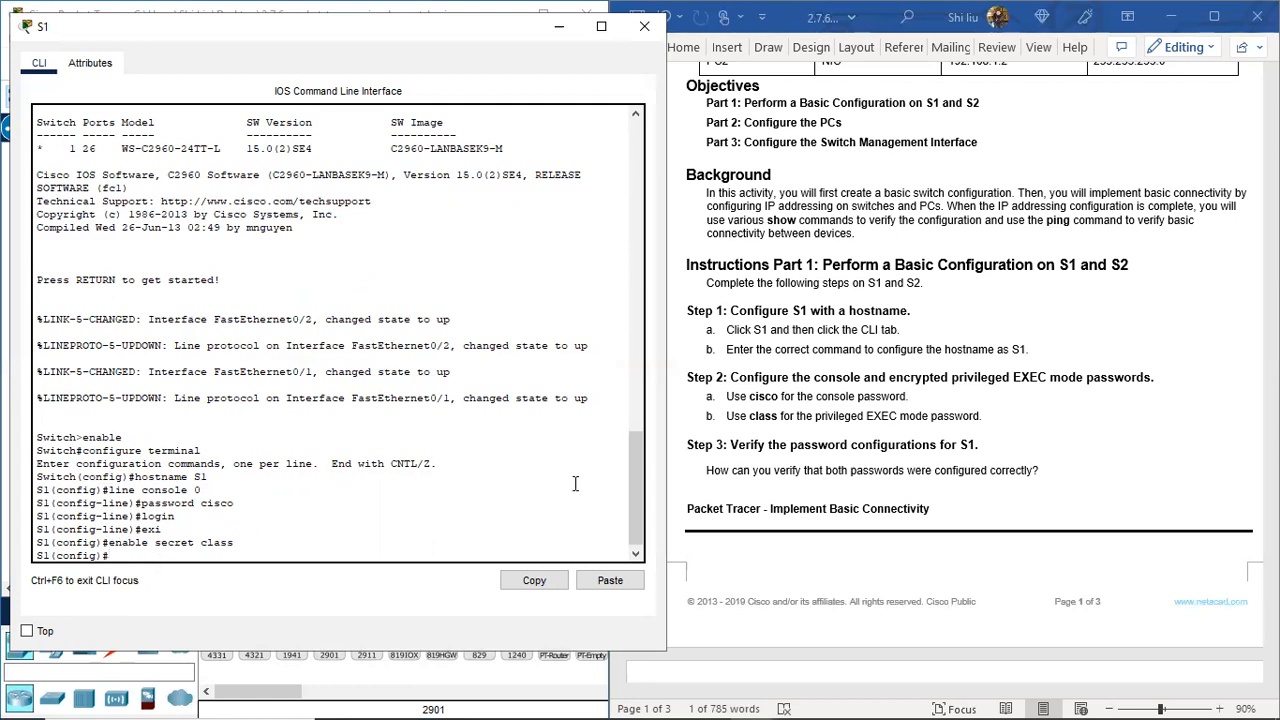
Step: Highlight the Step 3 verification heading, then bring S1's console back to the front
left_click(707, 452)
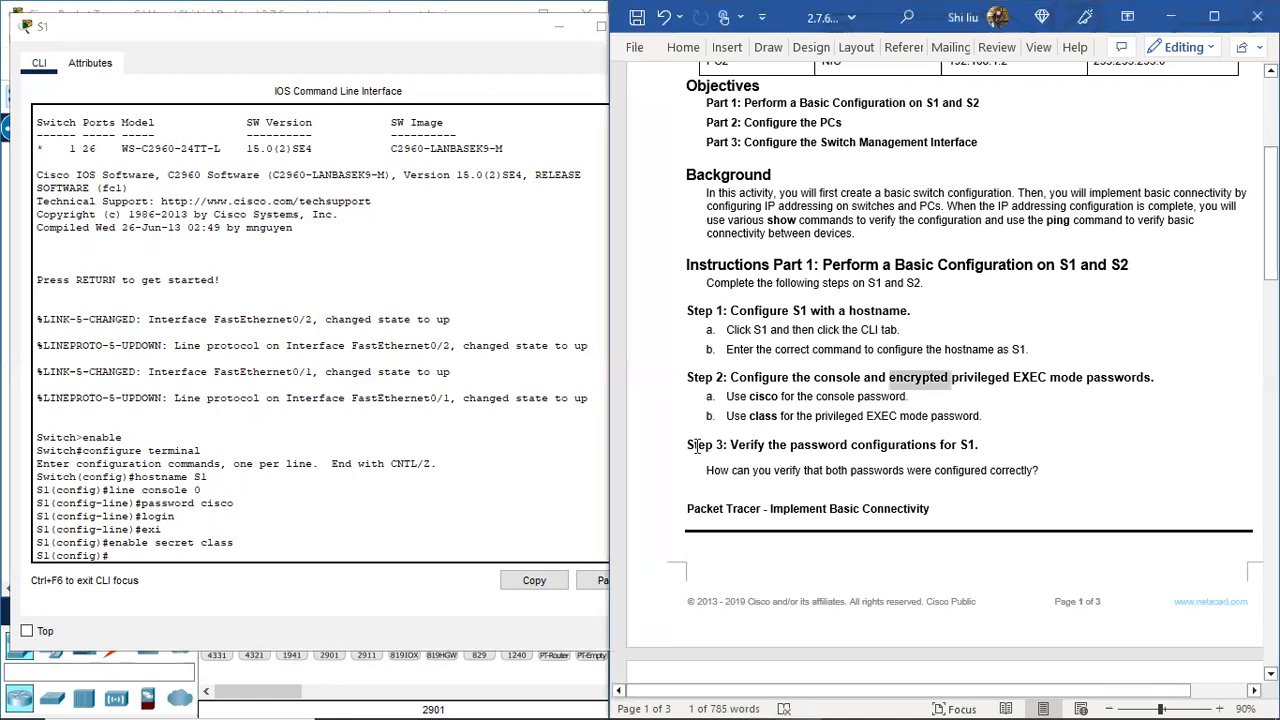
left_click_drag(697, 447, 738, 447)
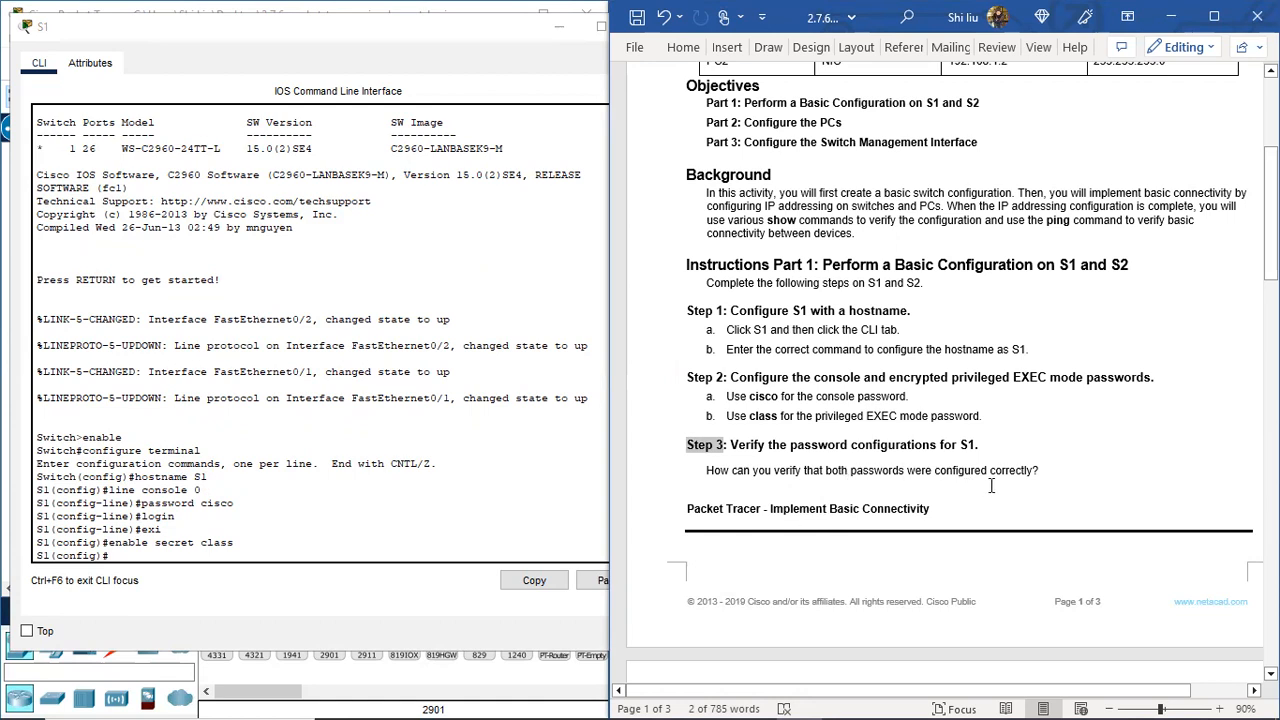
left_click(137, 556)
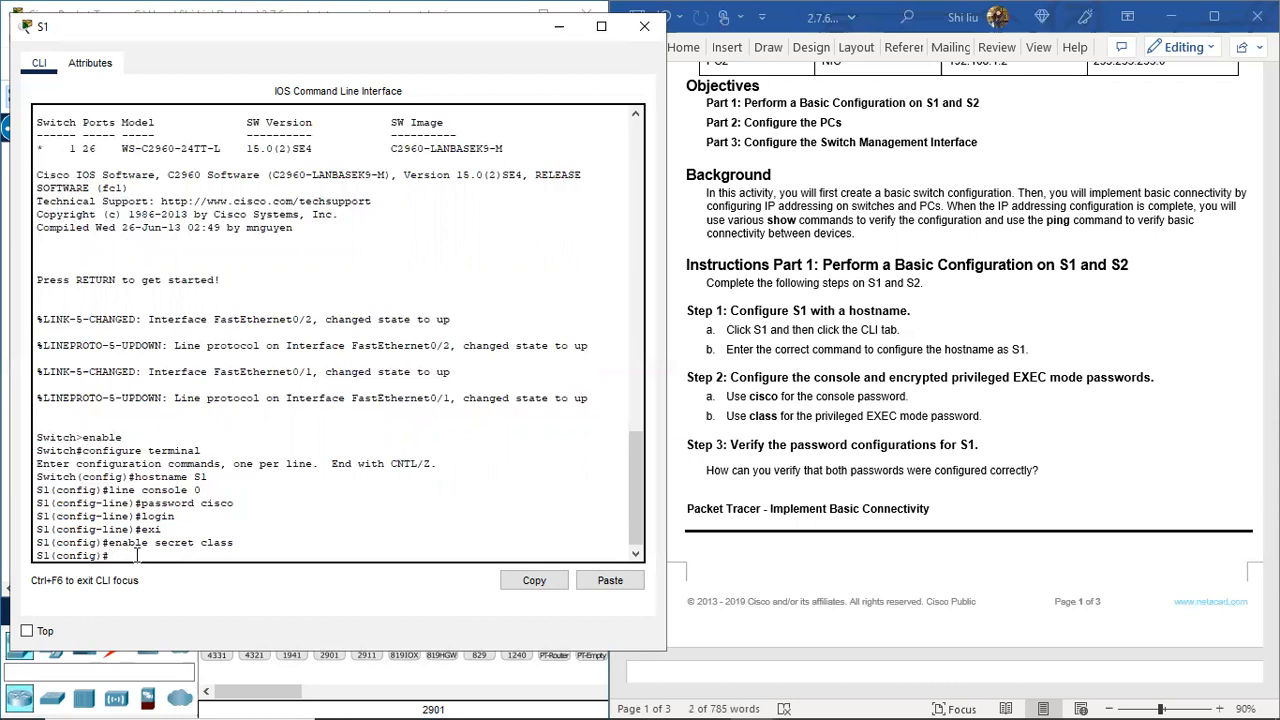
Step: Exit configuration, run show running-config, and highlight the line con 0 password and login lines
type("end")
key("Return")
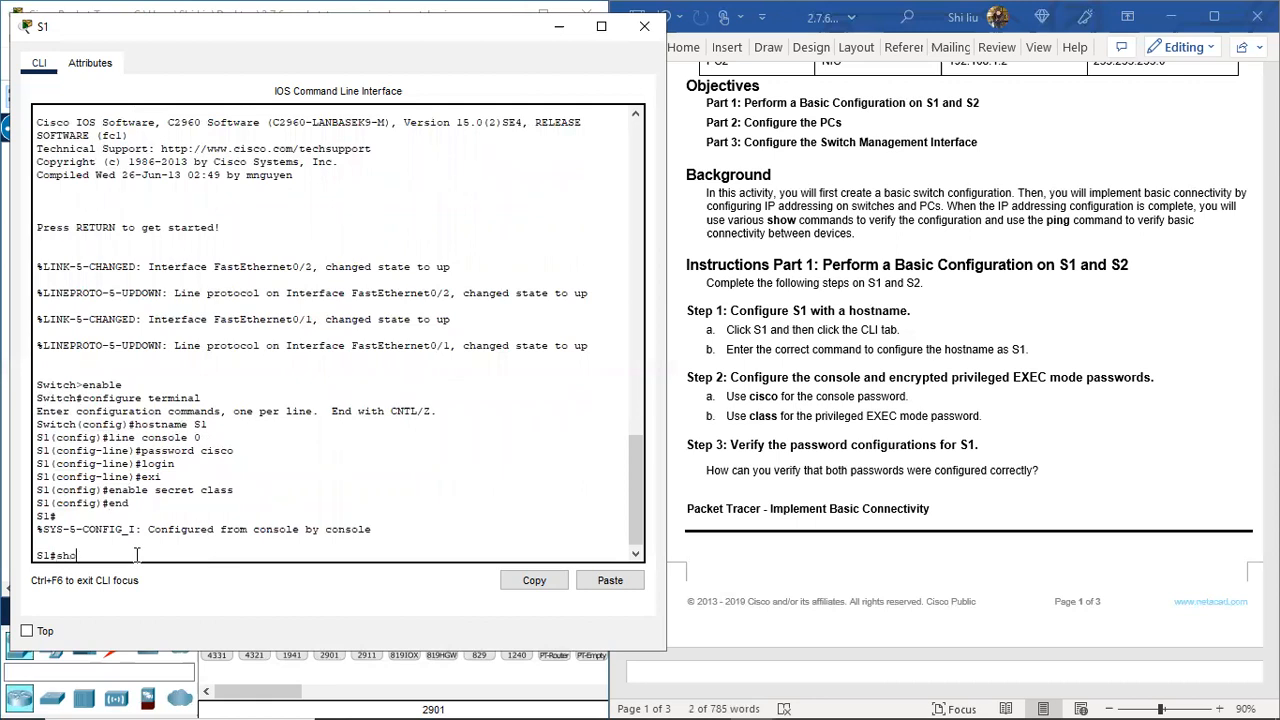
type("show running-config")
key("Return")
key("space")
key("space")
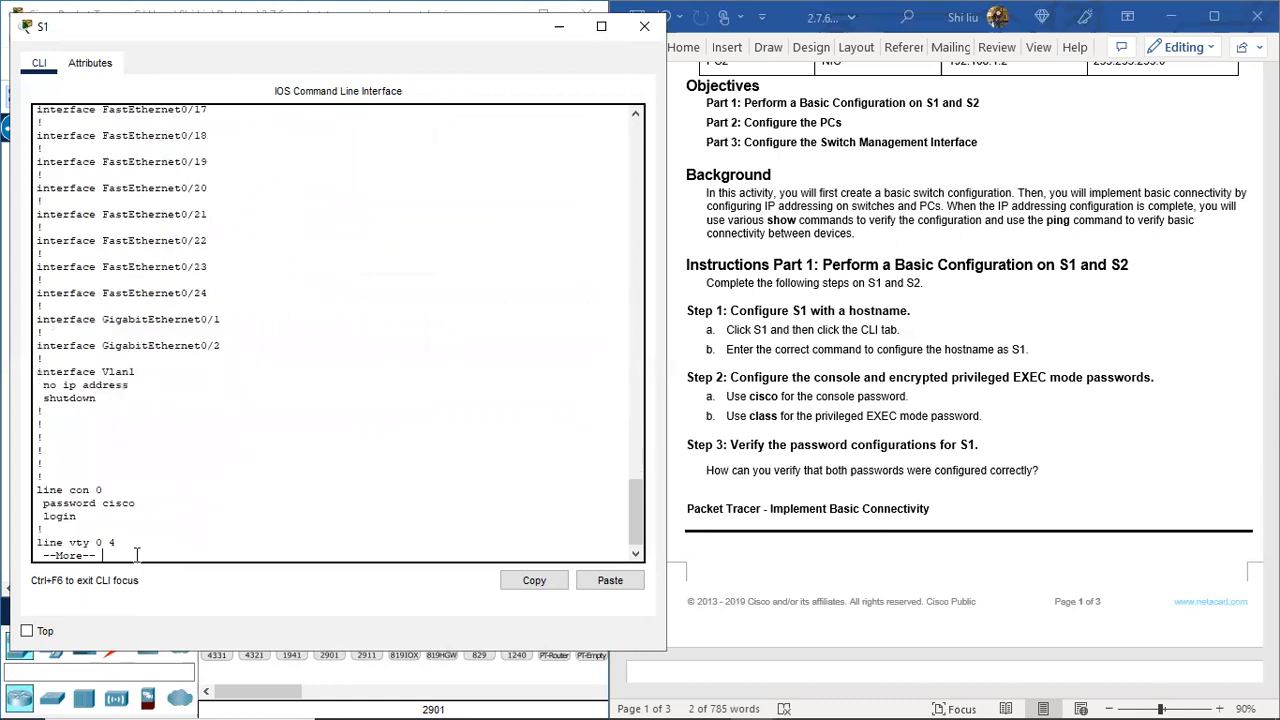
key("space")
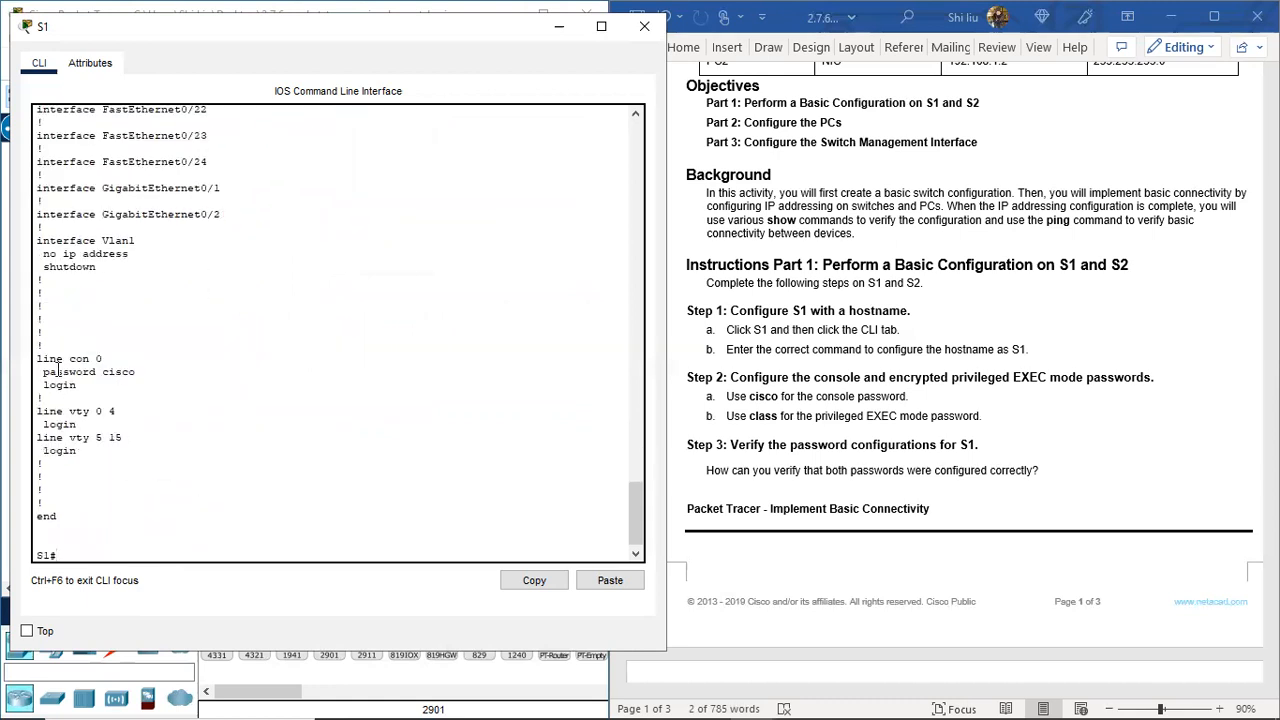
left_click_drag(38, 361, 137, 372)
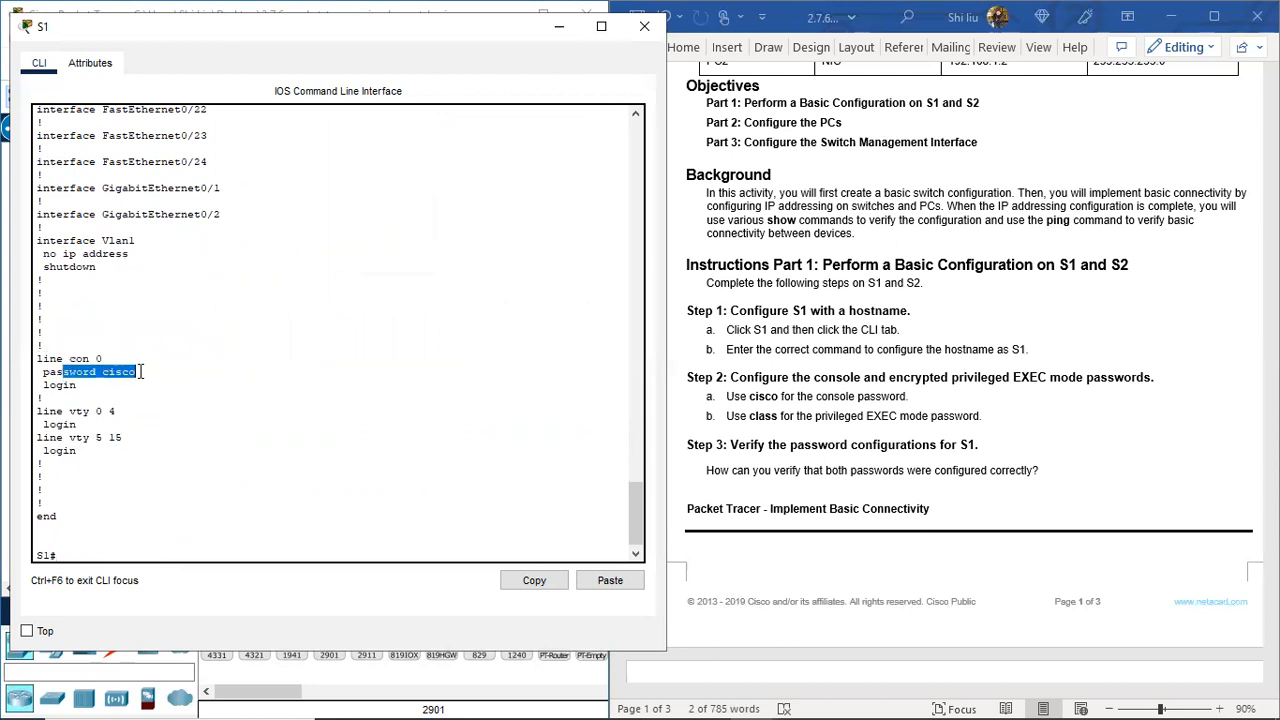
left_click_drag(44, 386, 82, 389)
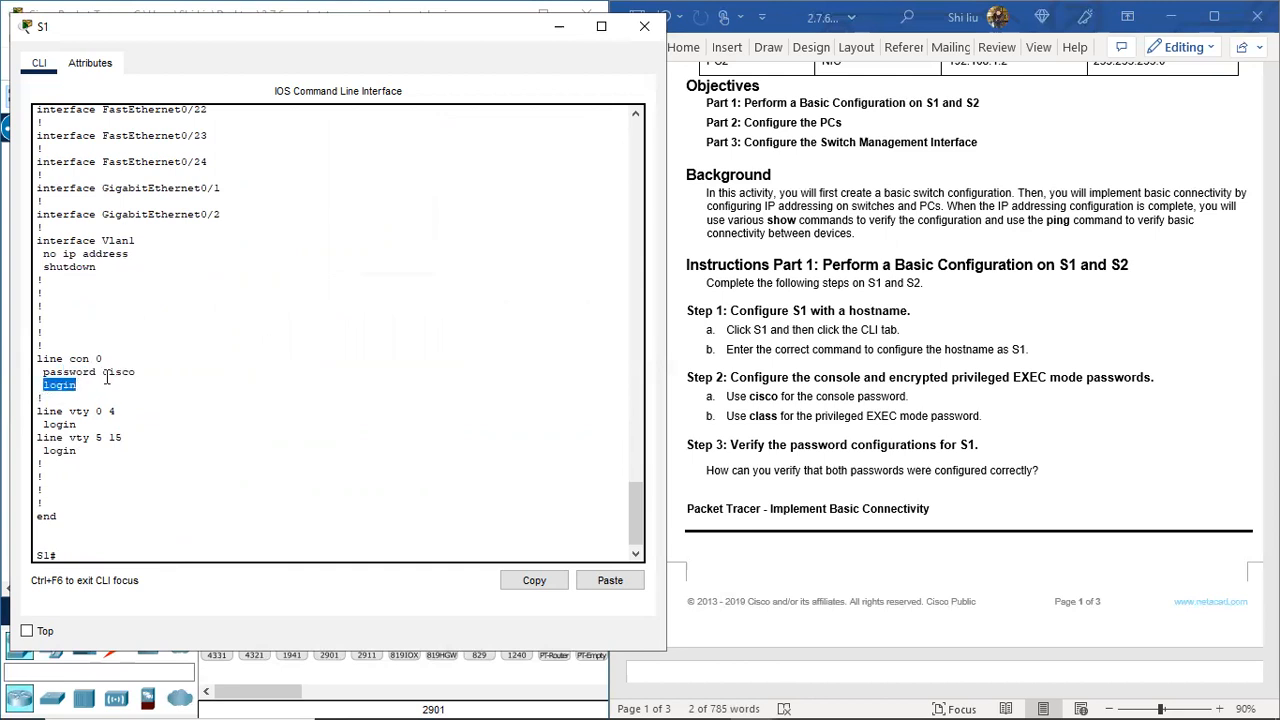
left_click_drag(103, 373, 138, 372)
Step: Highlight the encrypted enable secret value, then the console password again
scroll(154, 354, "up", 5)
scroll(154, 354, "up", 12)
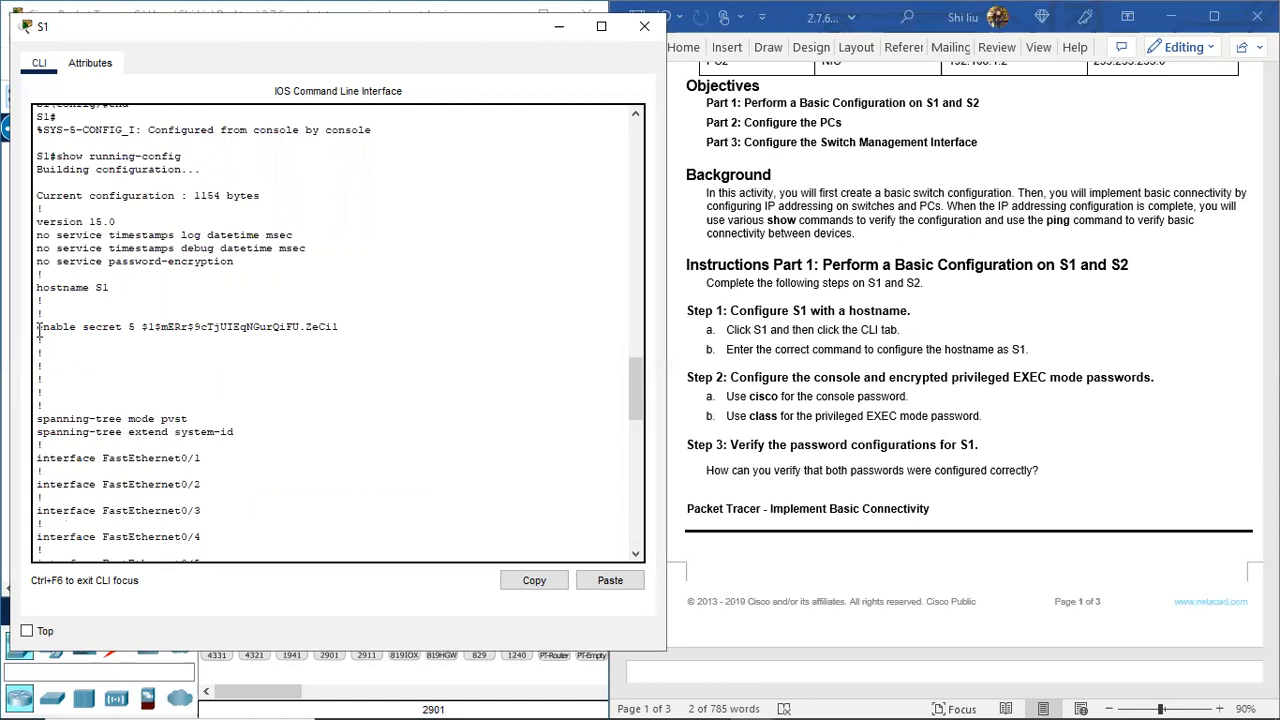
left_click_drag(38, 328, 122, 330)
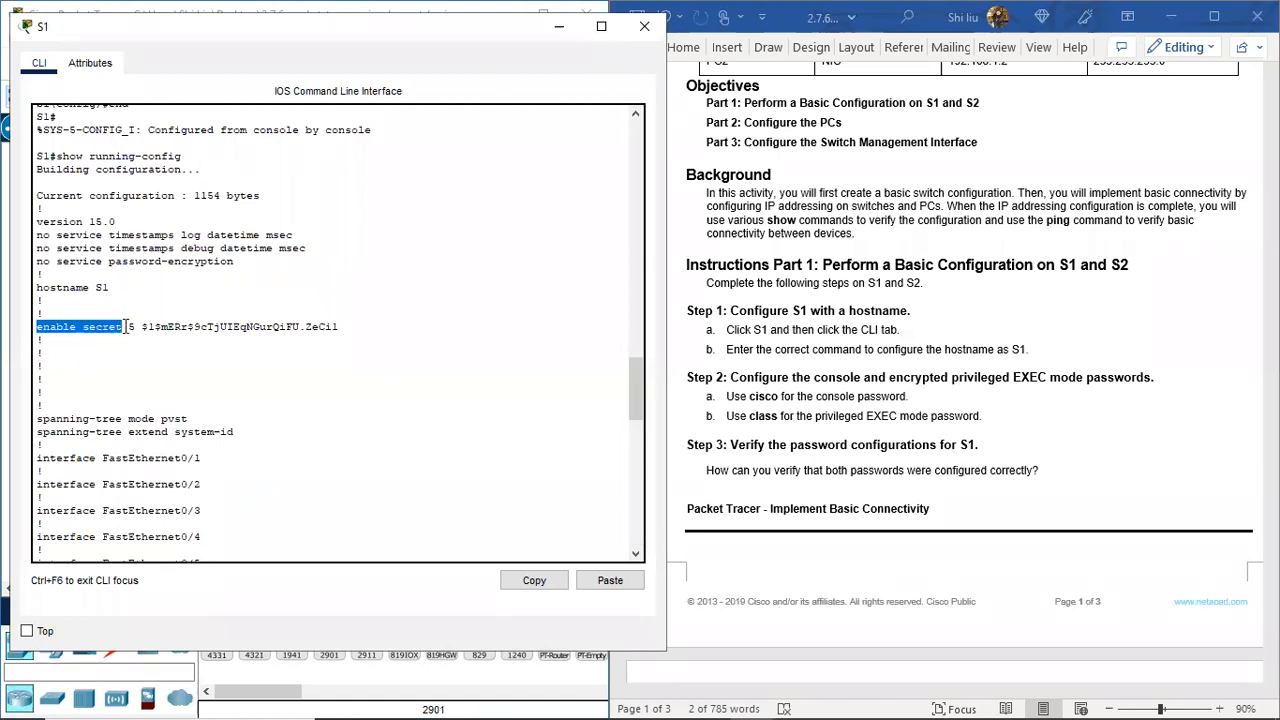
left_click(131, 330)
left_click_drag(131, 330, 344, 325)
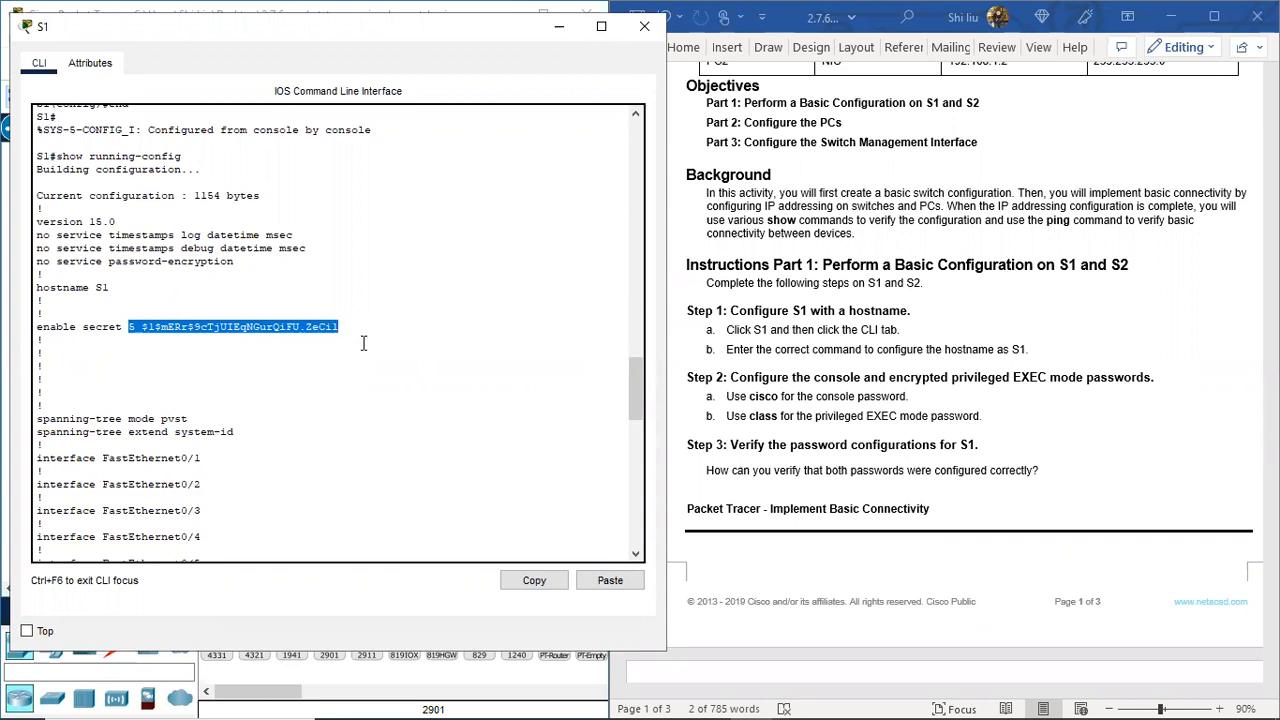
left_click(314, 377)
scroll(254, 405, "down", 20)
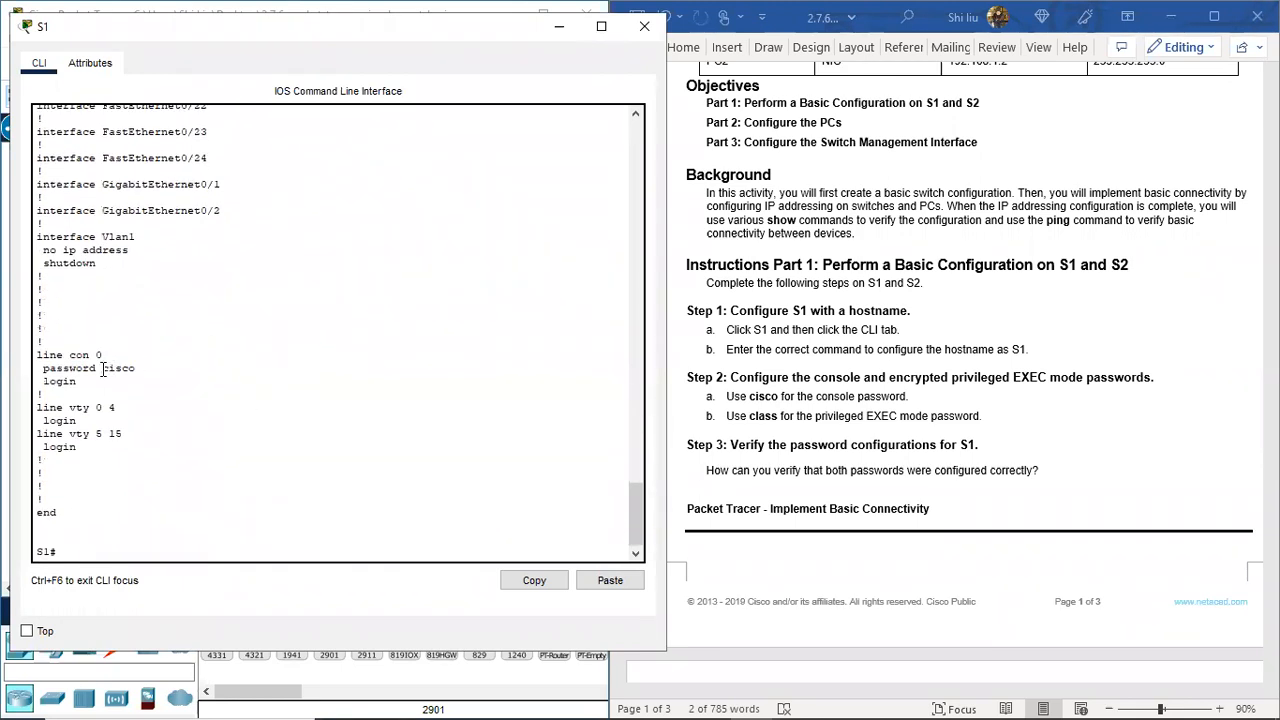
left_click_drag(103, 369, 138, 370)
left_click(82, 553)
Step: Copy the Step 4 banner 'Authorized access only. Violators will be prosecuted…' from the instructions
scroll(790, 495, "down", 2)
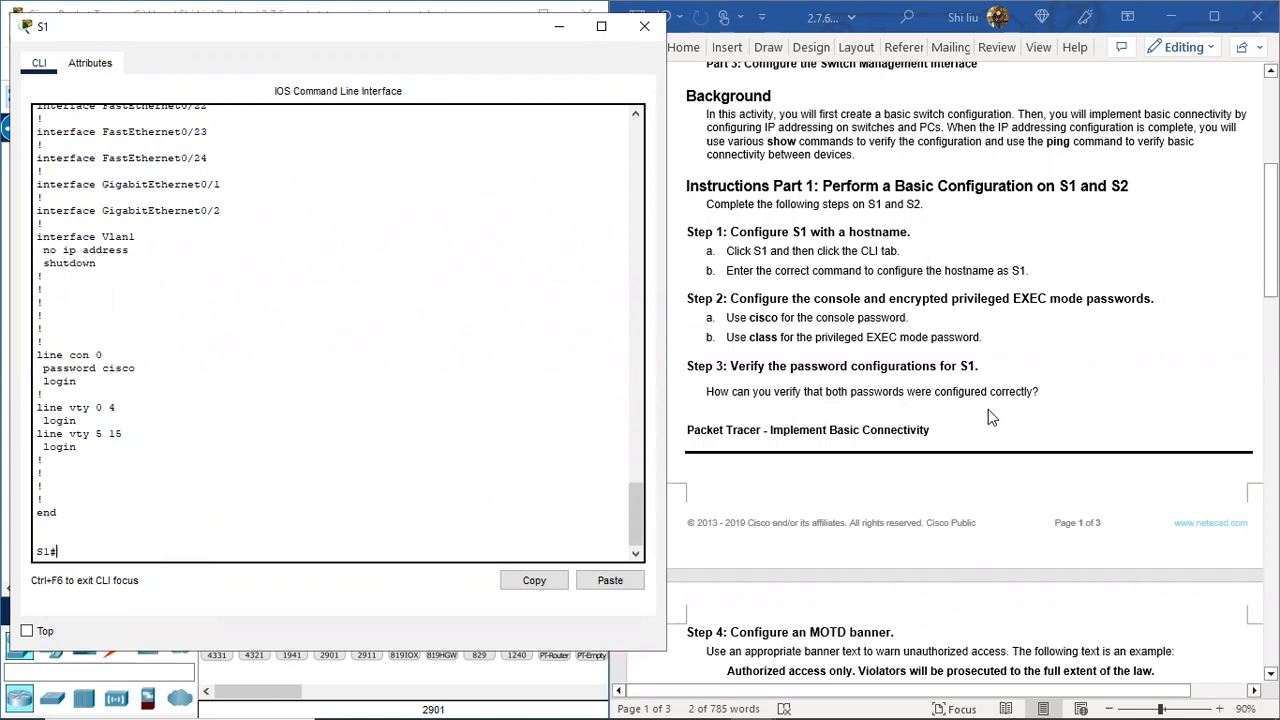
scroll(1006, 409, "down", 6)
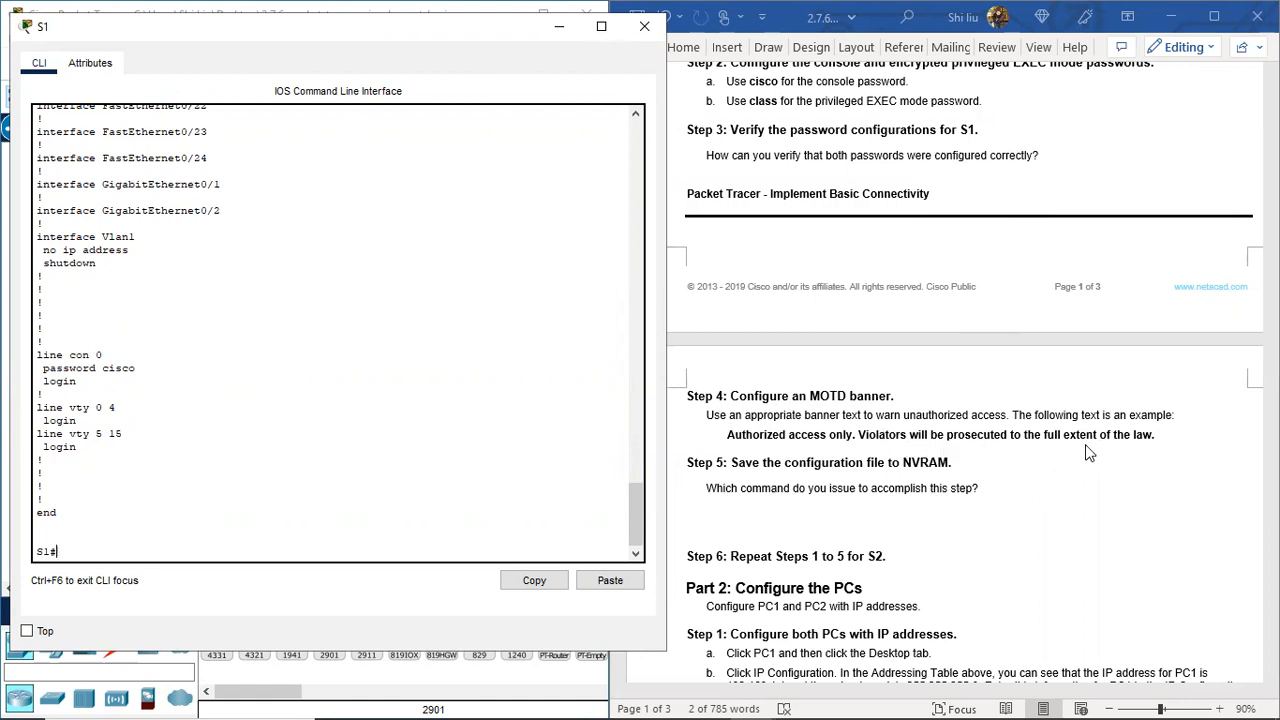
left_click(728, 440)
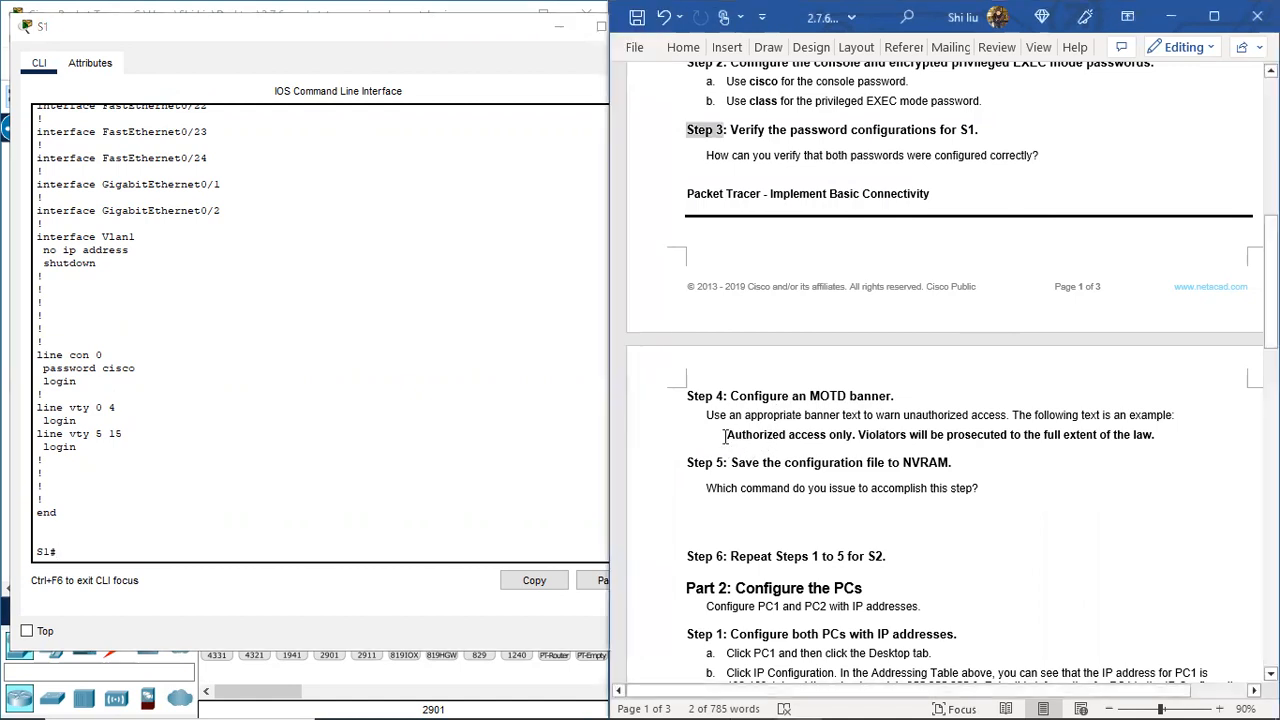
left_click_drag(727, 436, 1158, 440)
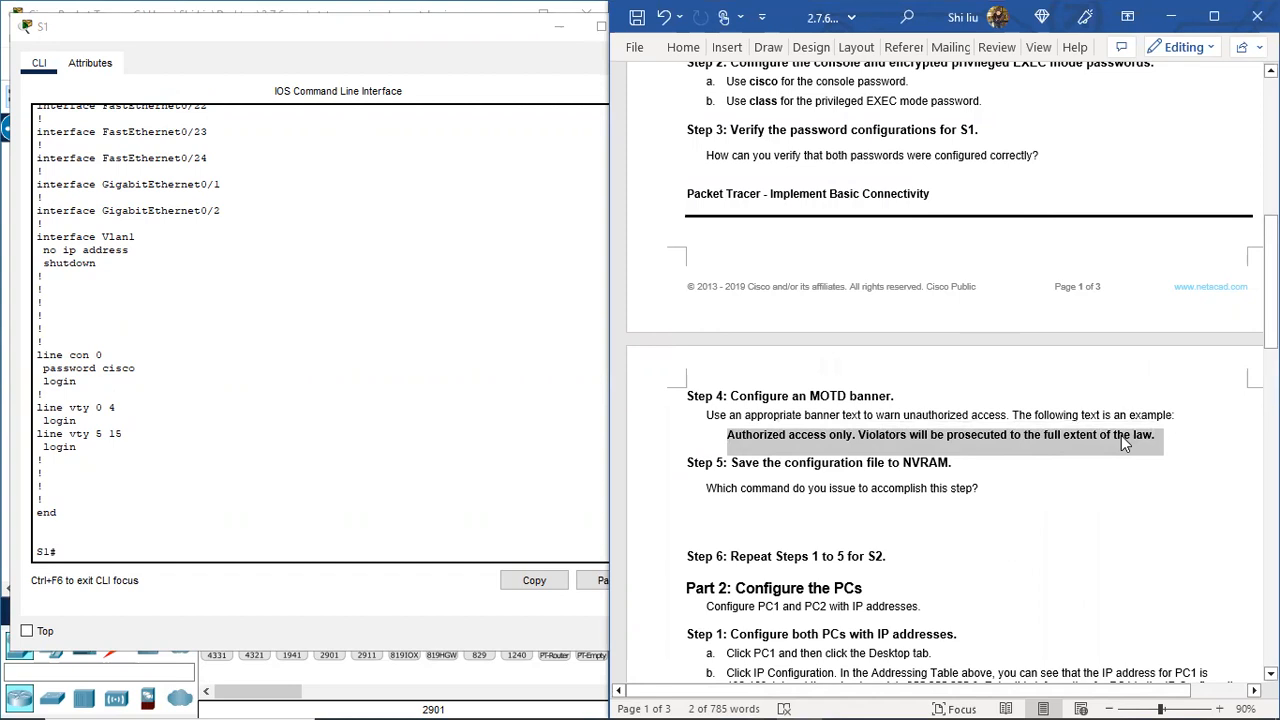
right_click(1121, 437)
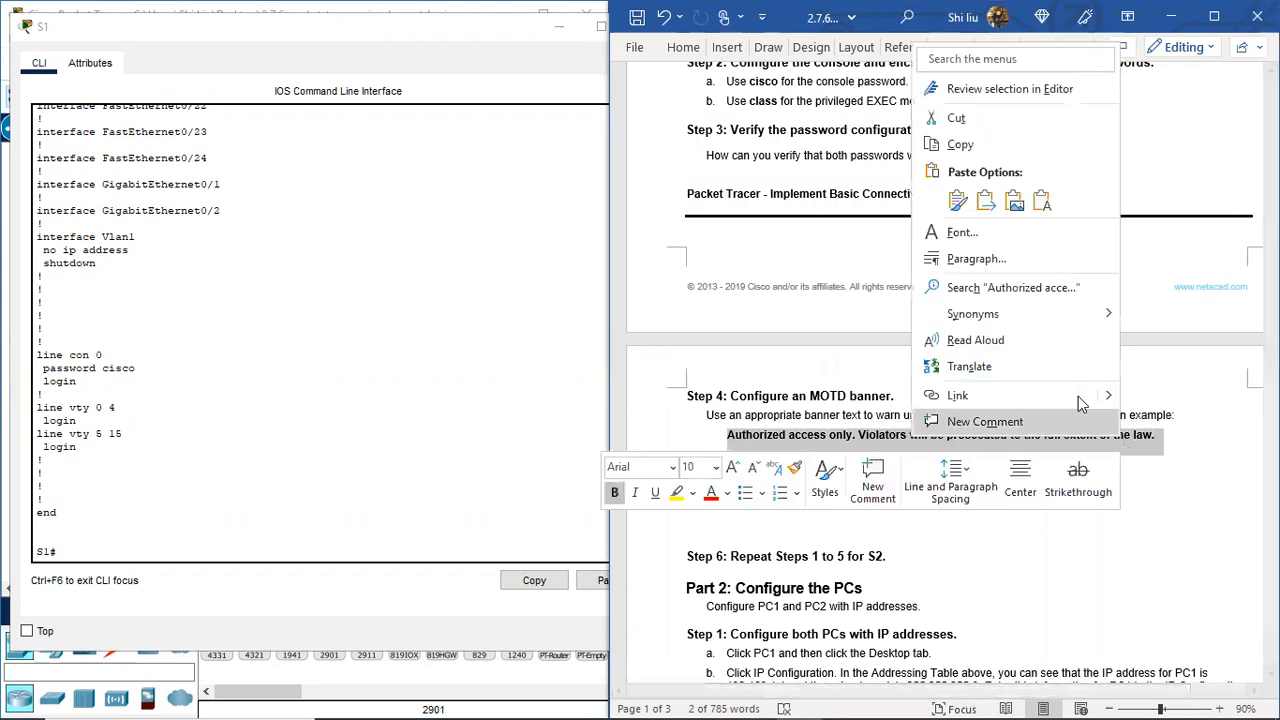
left_click(960, 145)
left_click(80, 551)
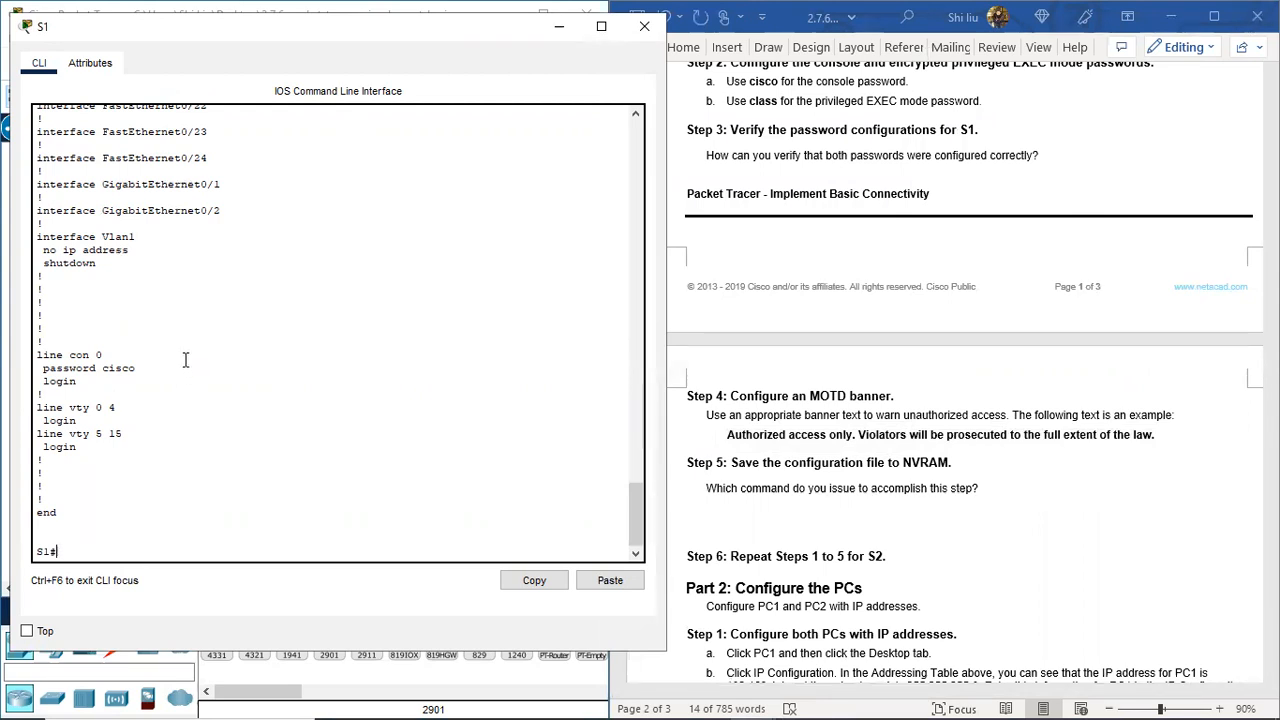
Step: In global configuration, set banner motd by pasting the authorized-access warning between quotes
type("conf t")
key("Return")
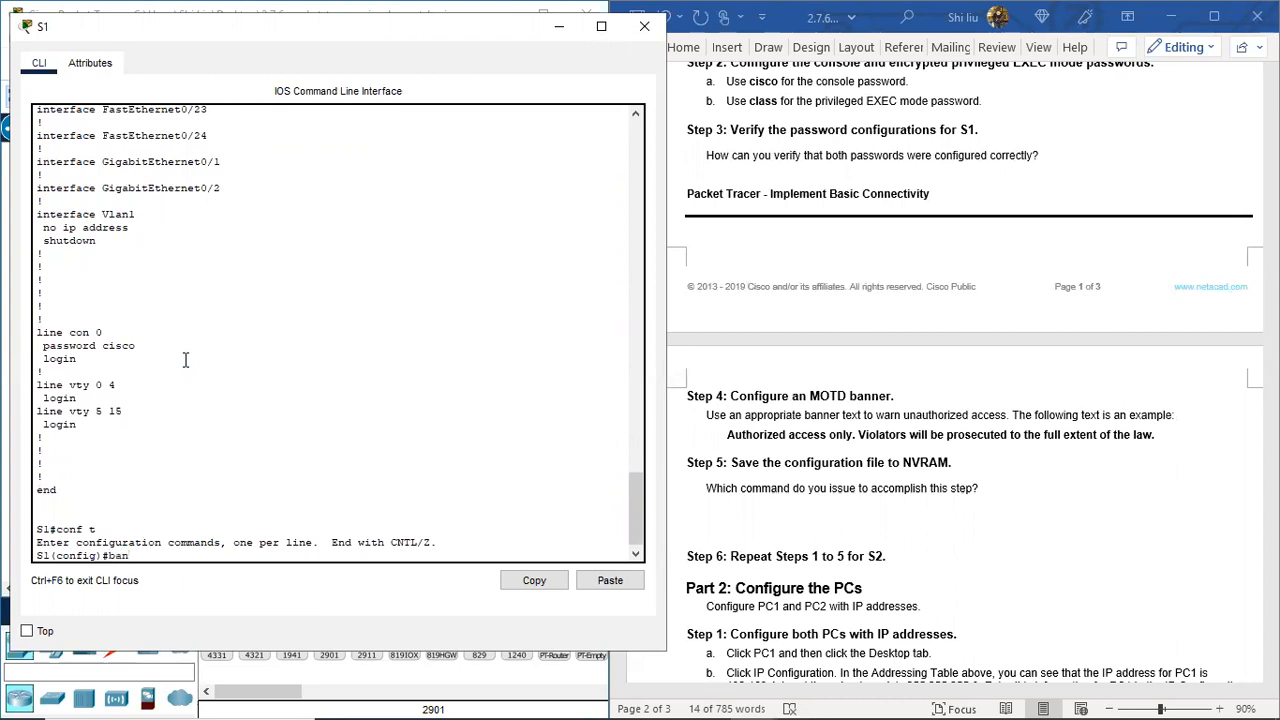
type("ot")
right_click(195, 557)
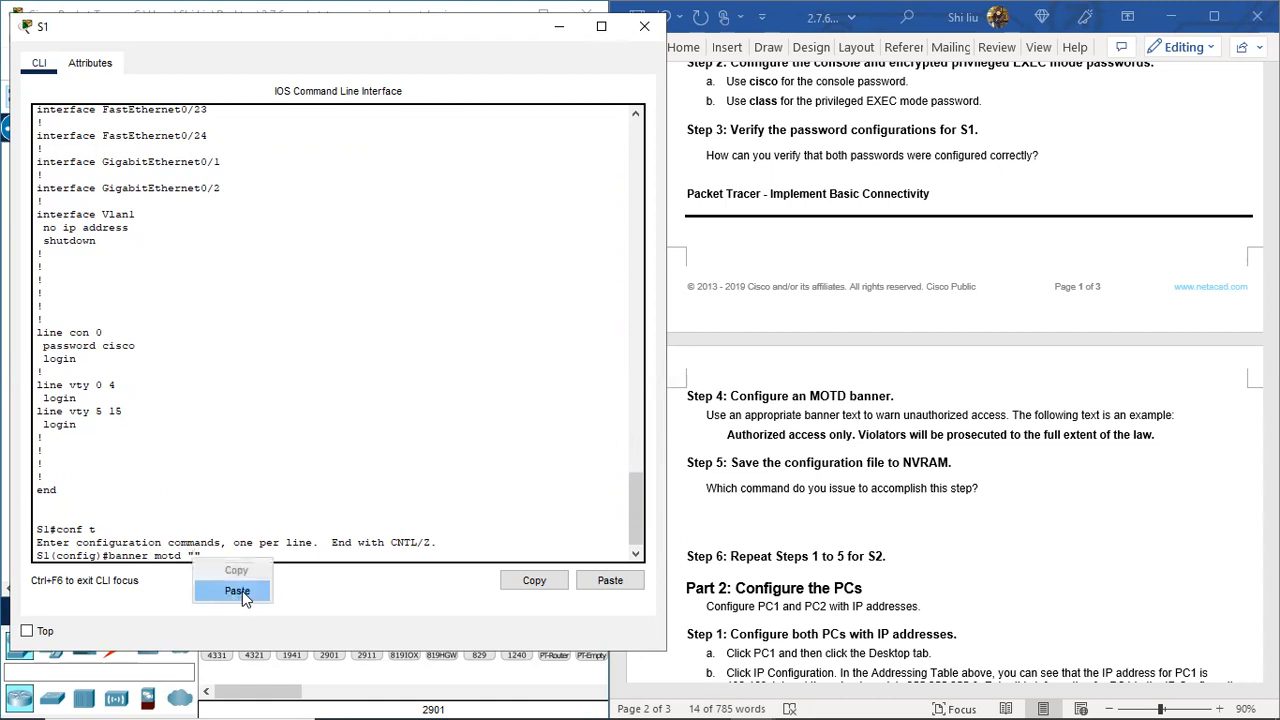
left_click(238, 591)
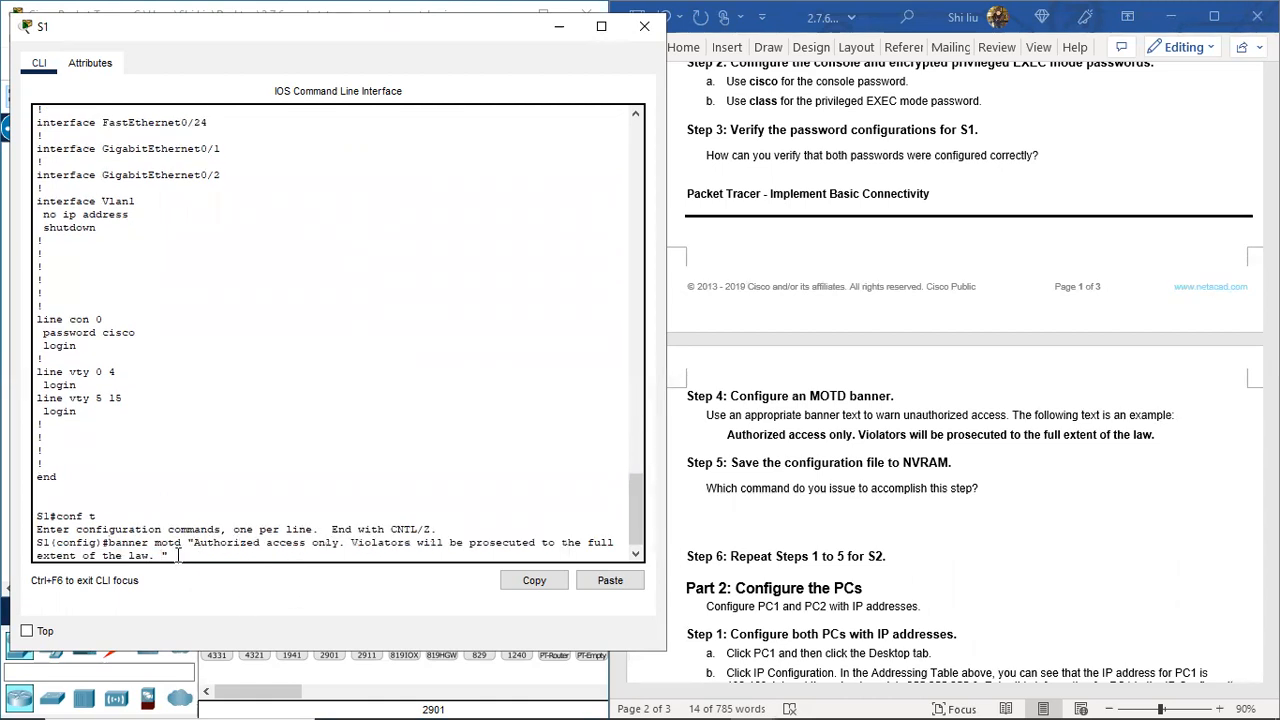
key("Return")
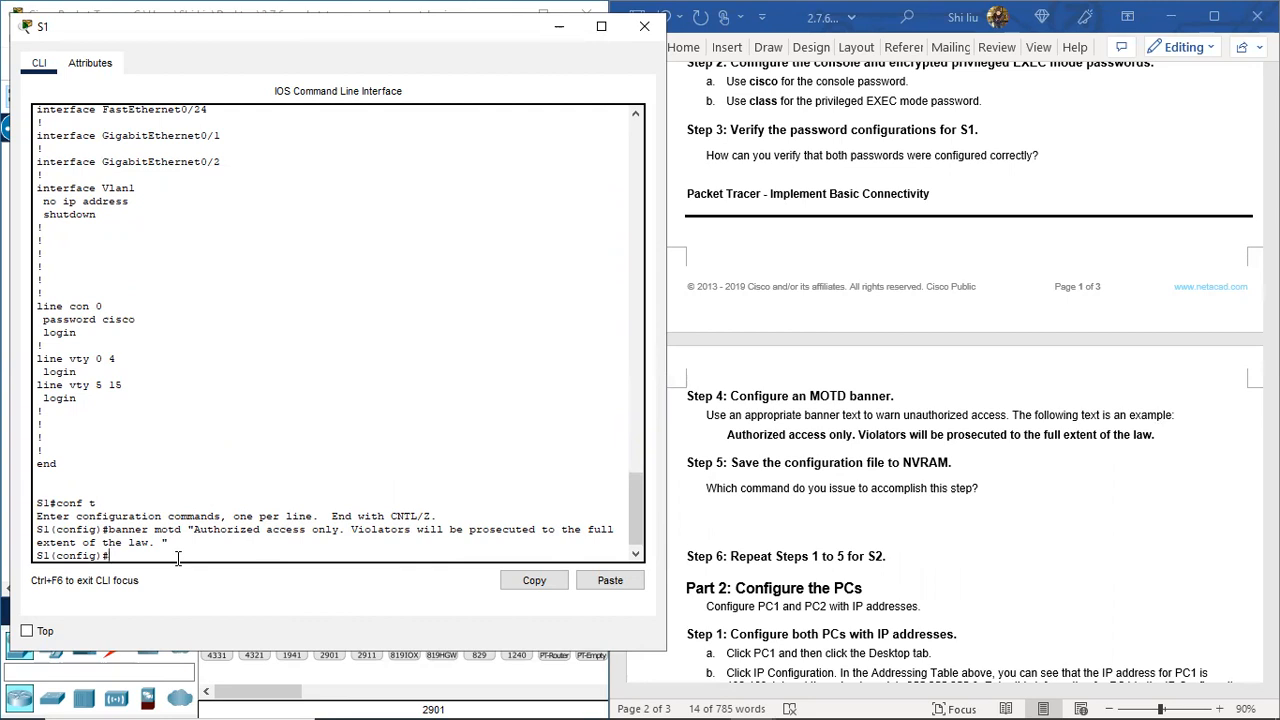
Step: Exit to S1#, then copy running-config startup-config, accepting the default filename
type("nd")
key("Return")
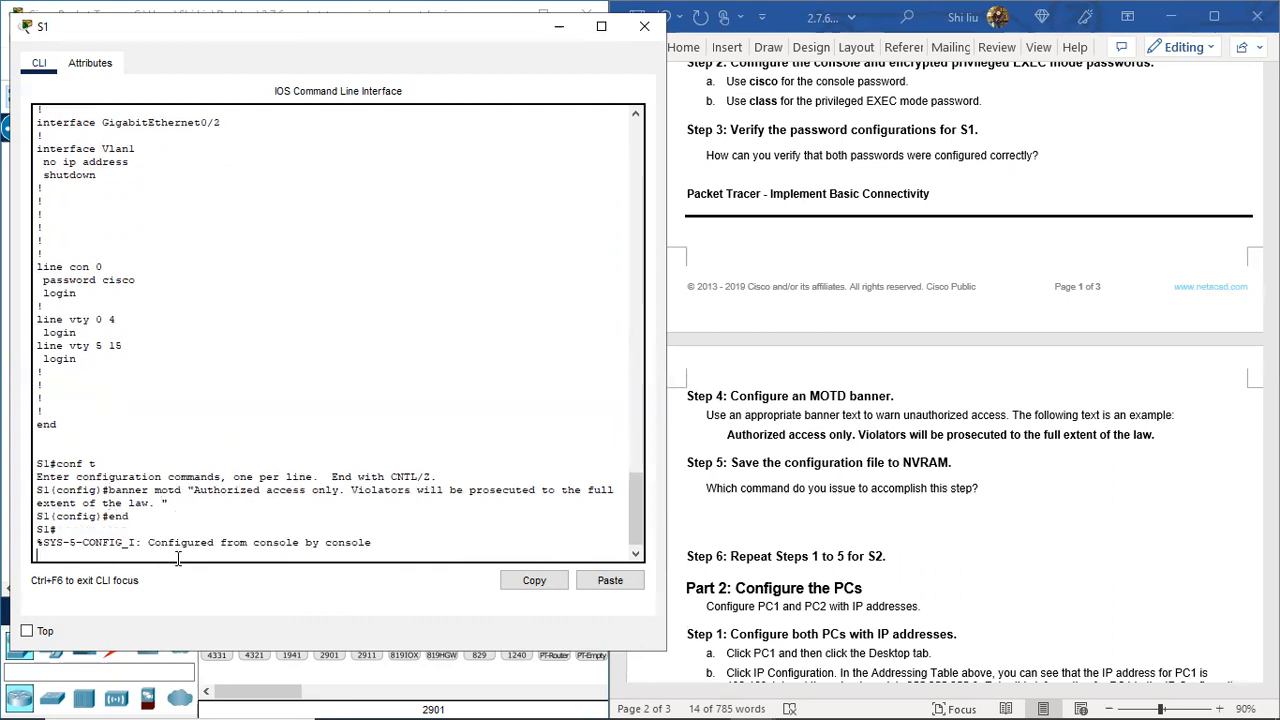
key("Return")
type("copy ")
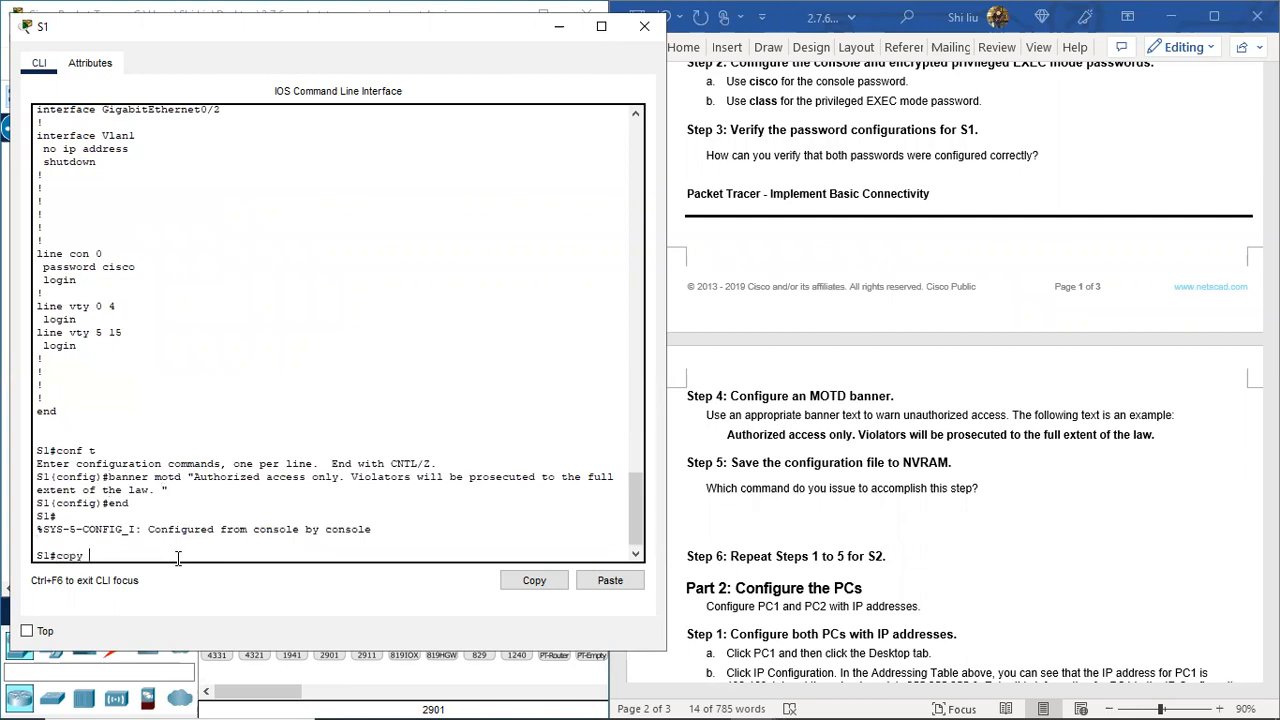
type("running-config startup-config")
key("Return")
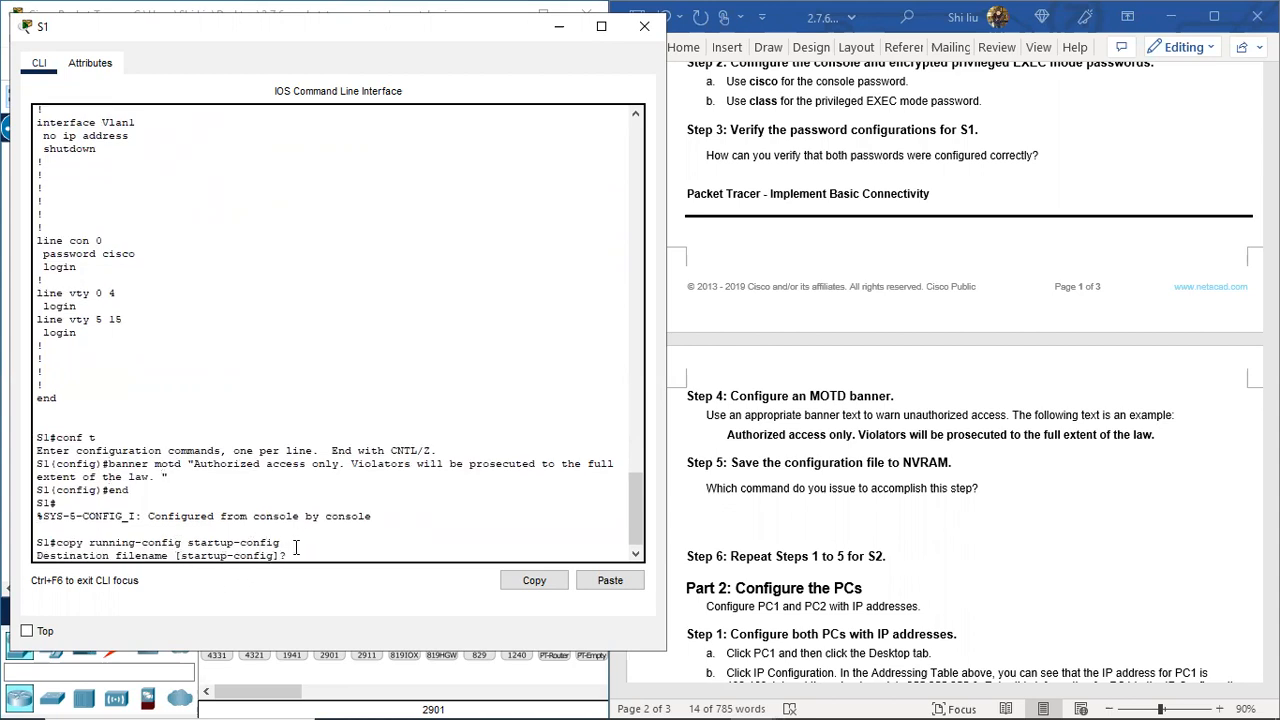
key("Return")
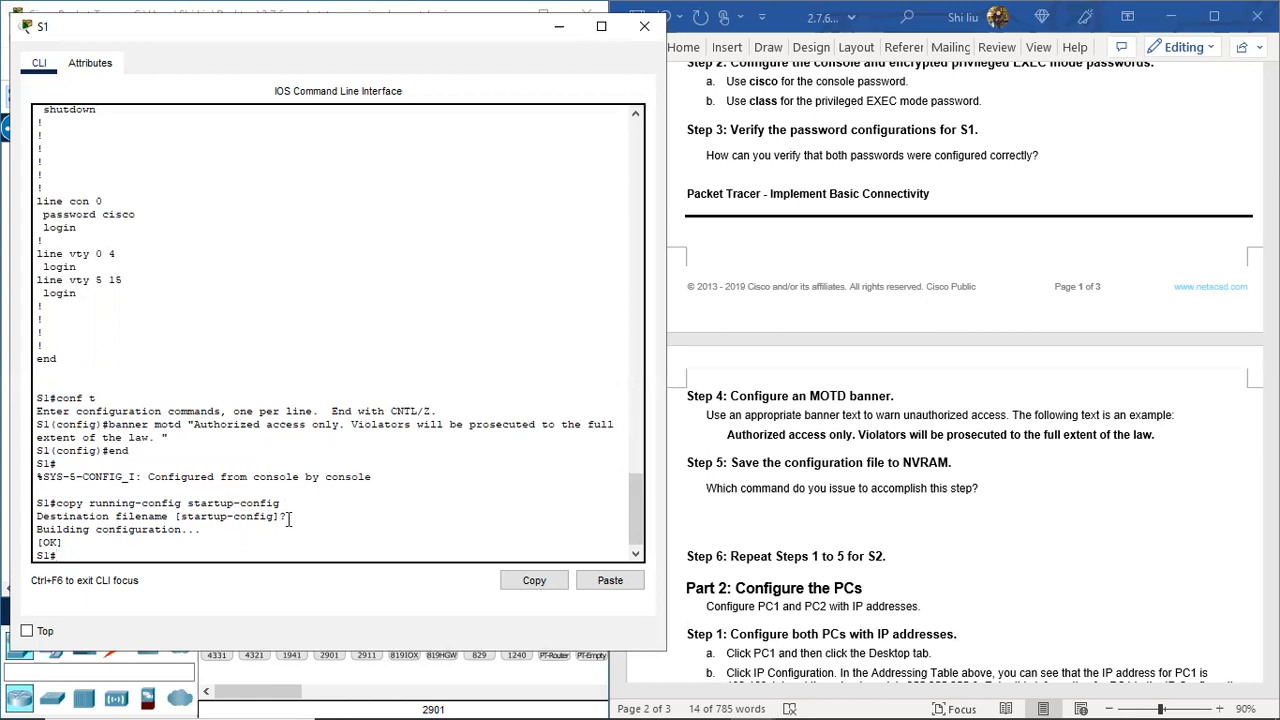
Step: Close S1's console and bring up S2's CLI, waking it to the Switch> prompt
scroll(834, 540, "down", 3)
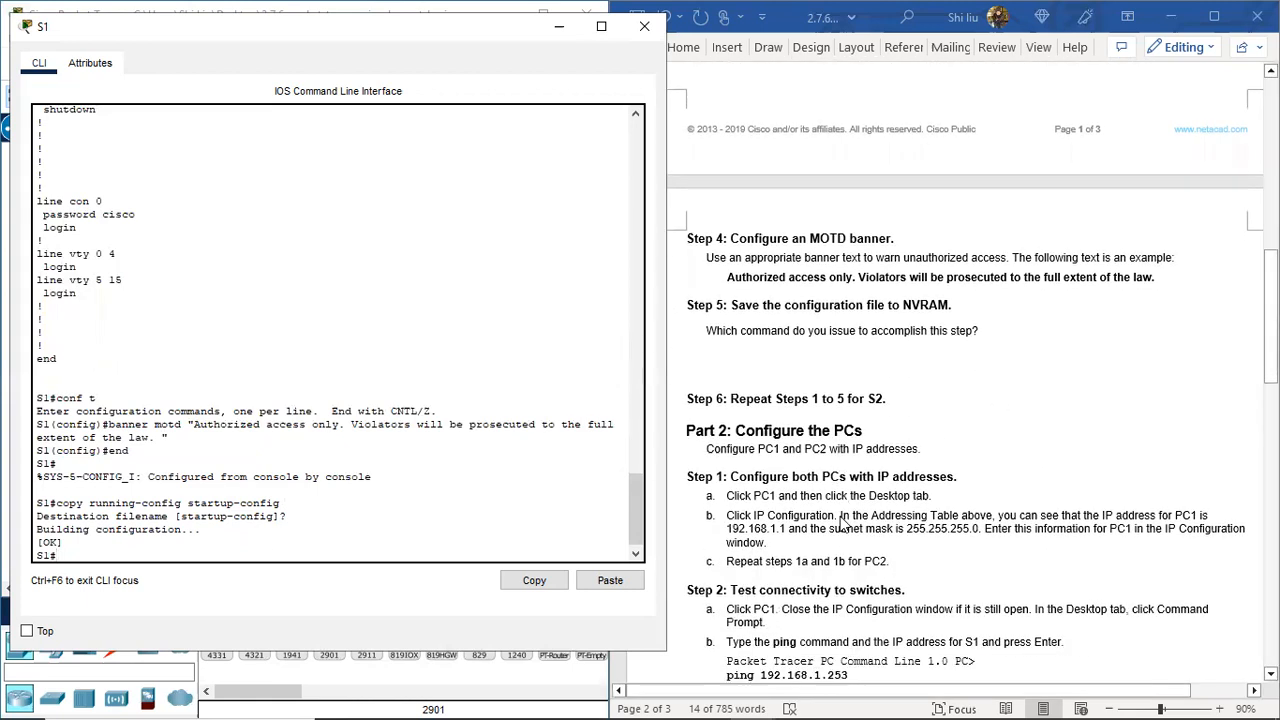
scroll(843, 520, "down", 2)
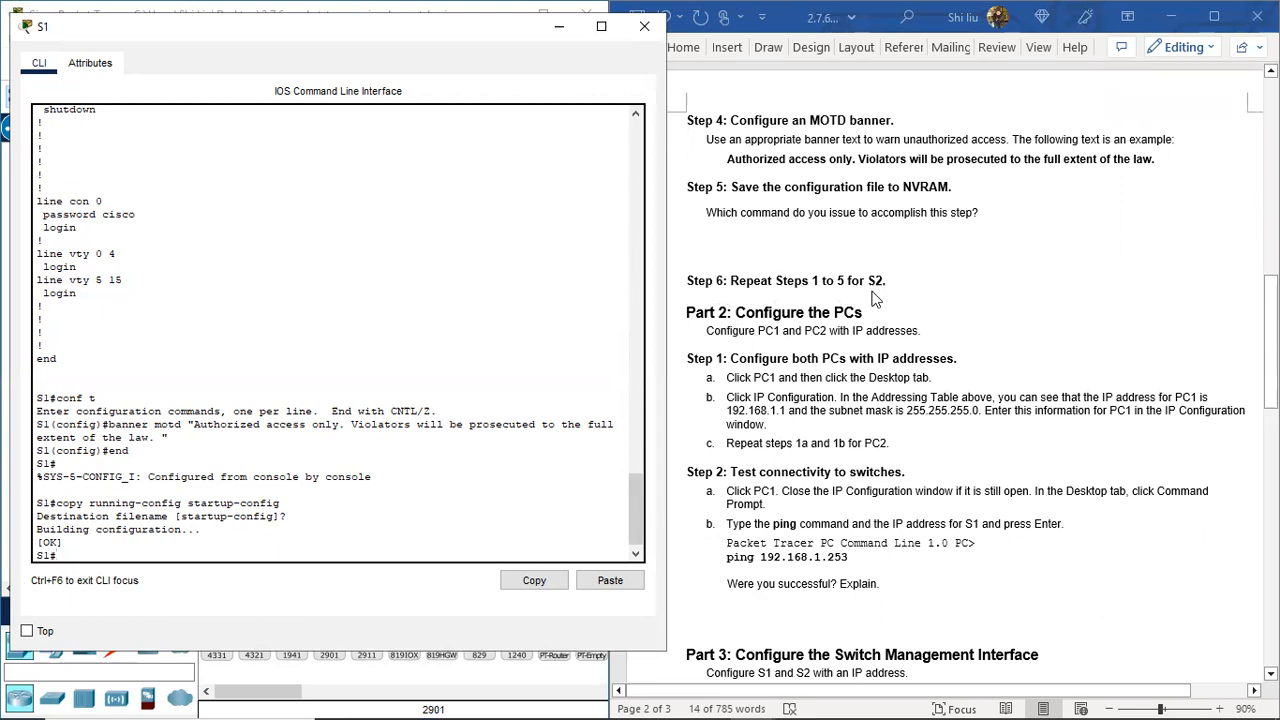
left_click(644, 26)
left_click(410, 283)
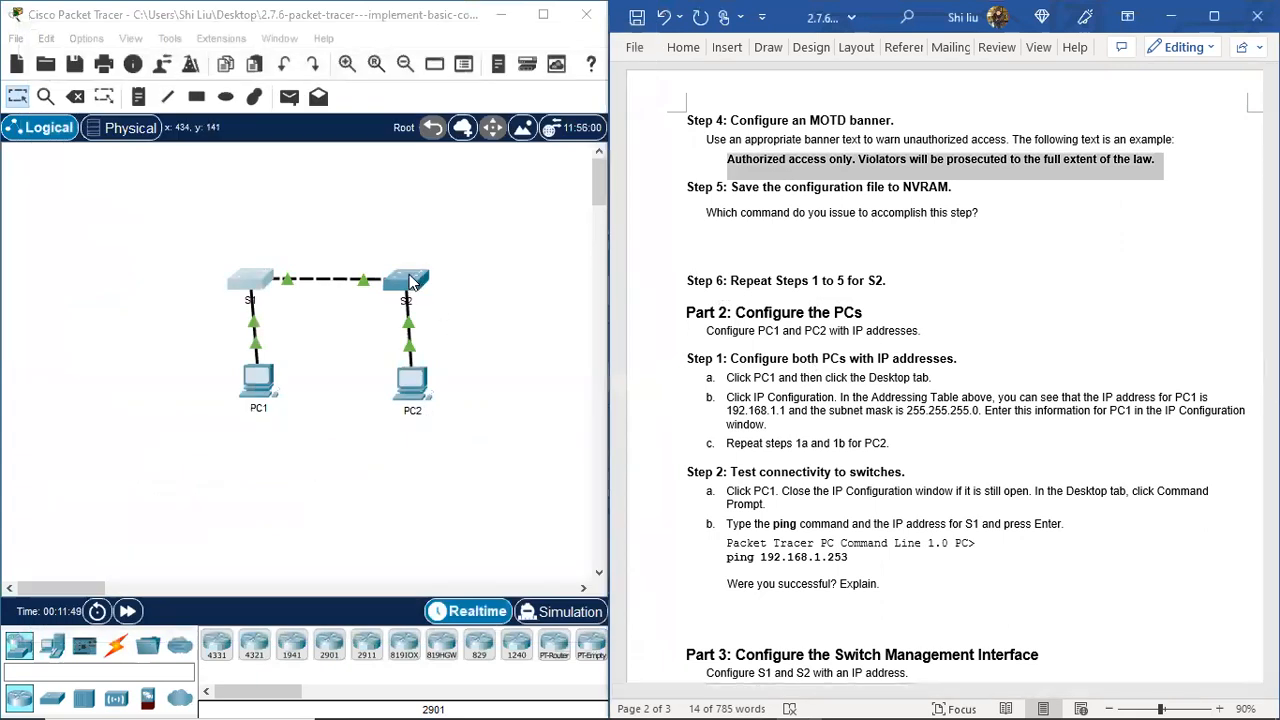
left_click_drag(785, 62, 485, 62)
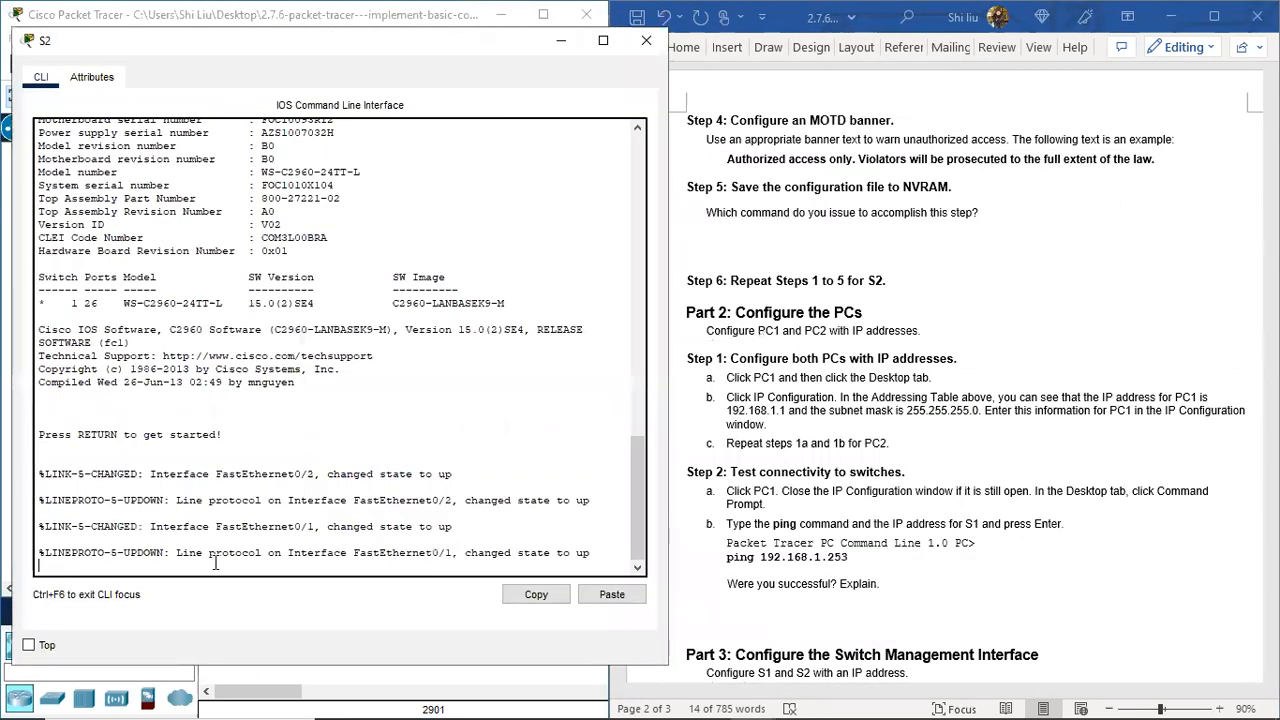
key("Return")
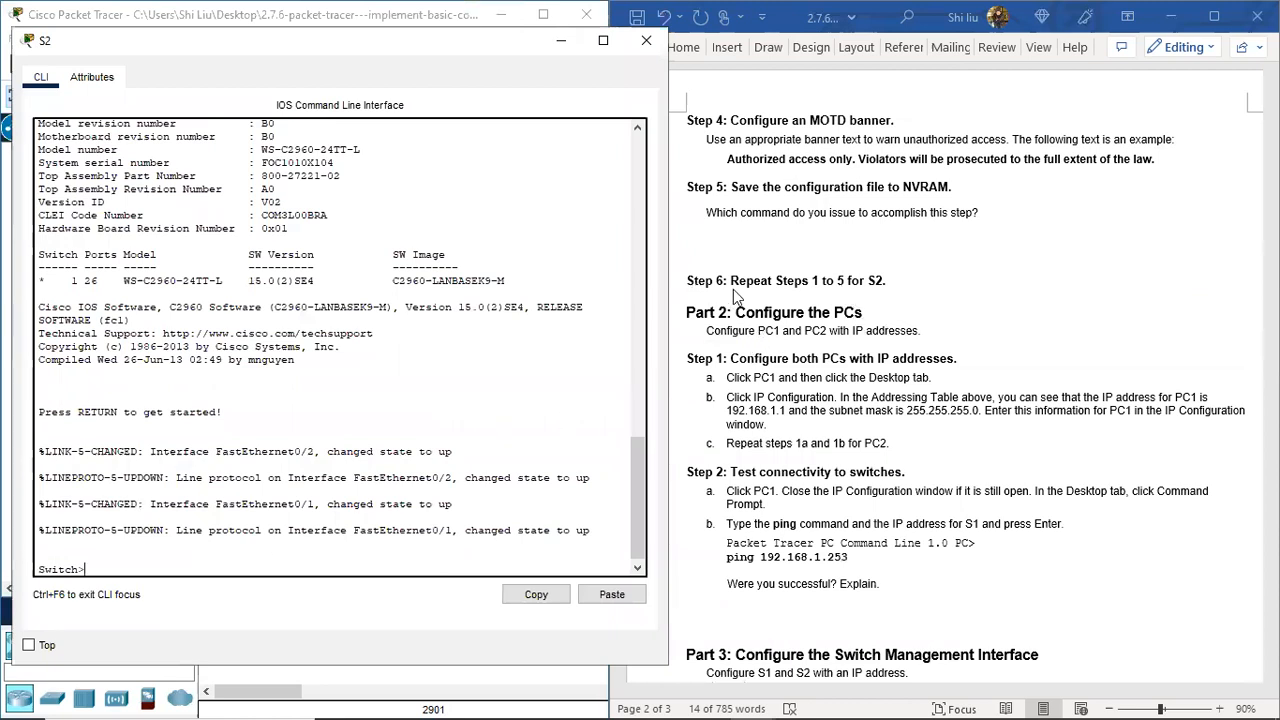
scroll(868, 290, "up", 5)
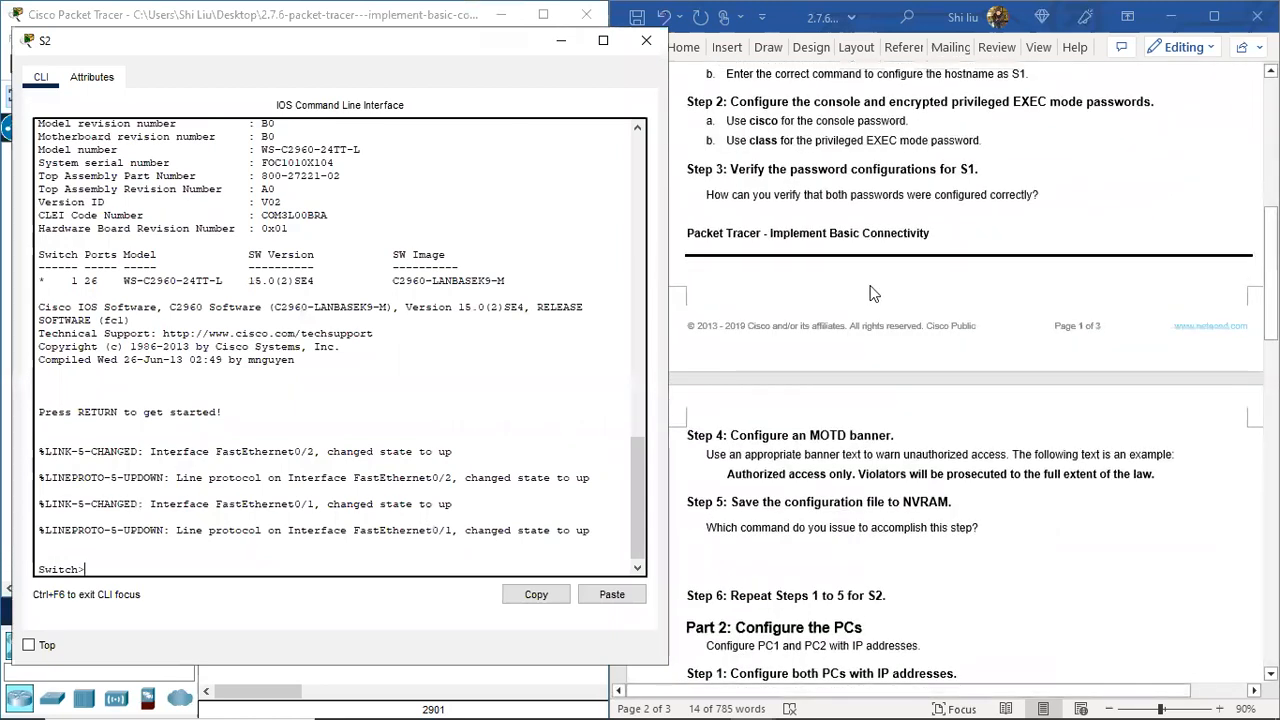
scroll(870, 293, "up", 2)
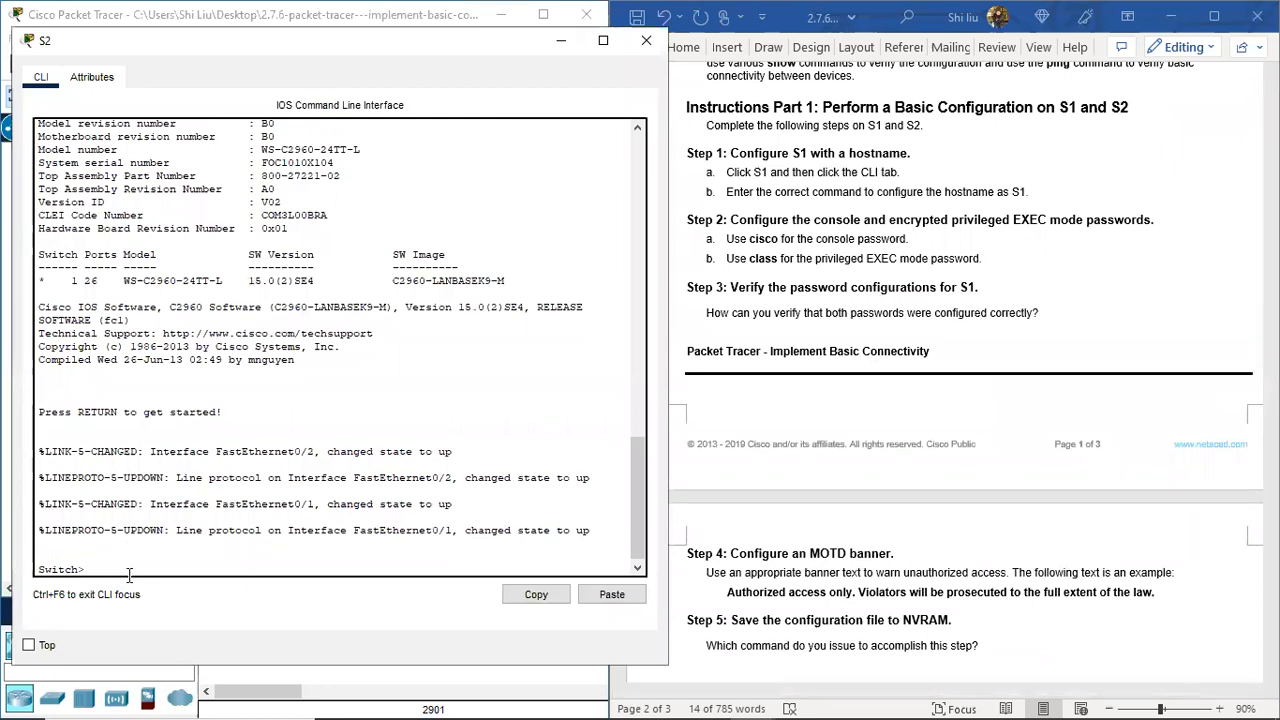
Step: Enter global configuration mode and rename the switch to S2, fixing the 'hoatname' typo
type("enable")
key("Return")
type("conf t")
key("Return")
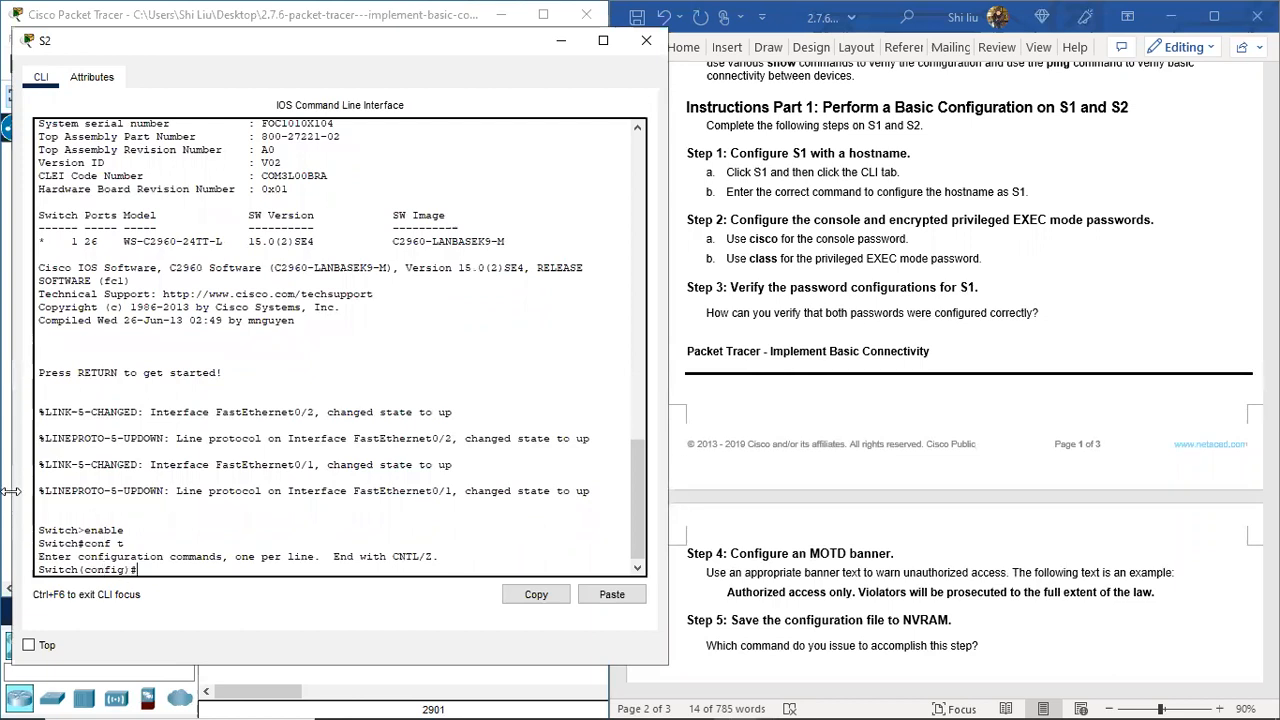
type("hoatname S2")
key("Return")
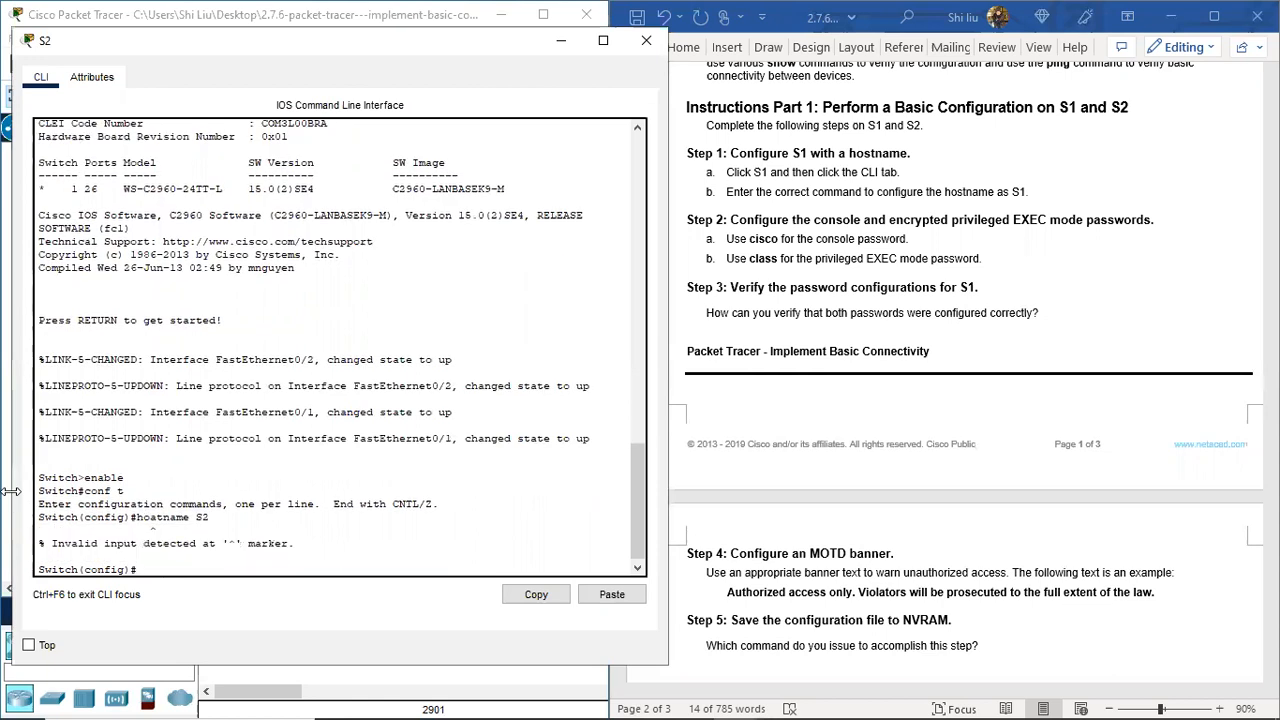
type("hostname S2")
key("Return")
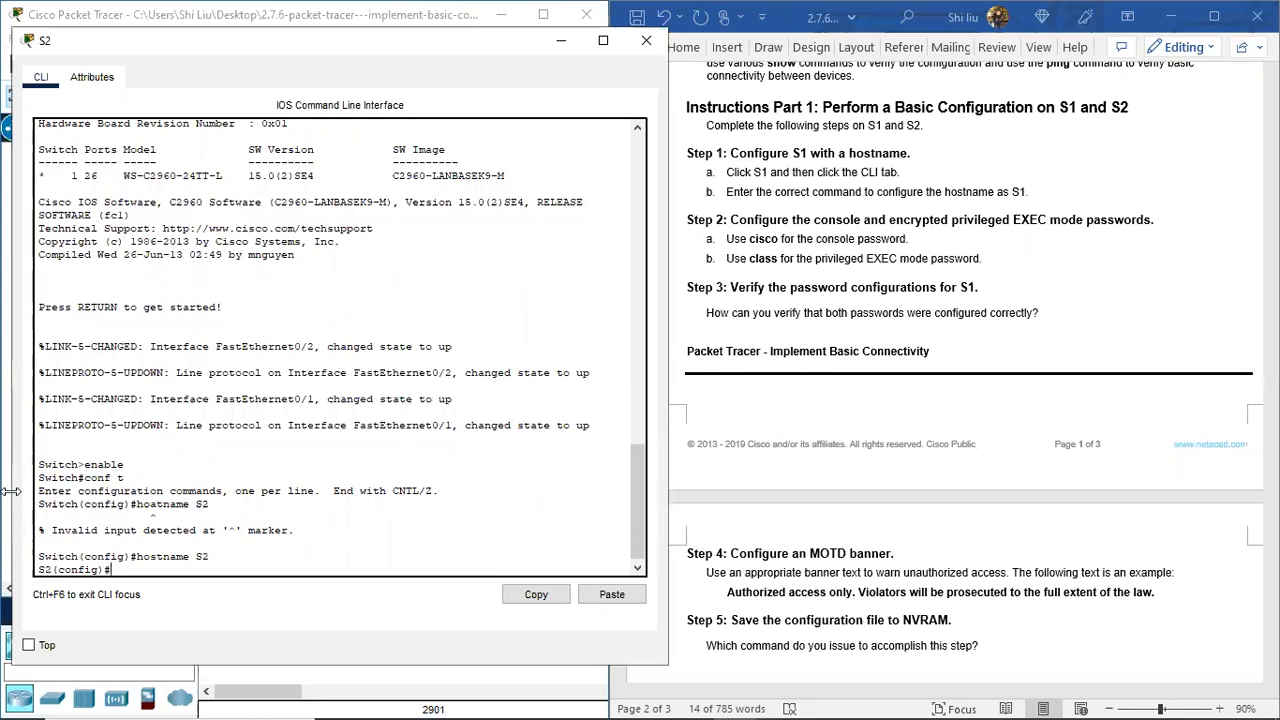
Step: Set a password on line console 0 and require login
type("line console 0")
key("Return")
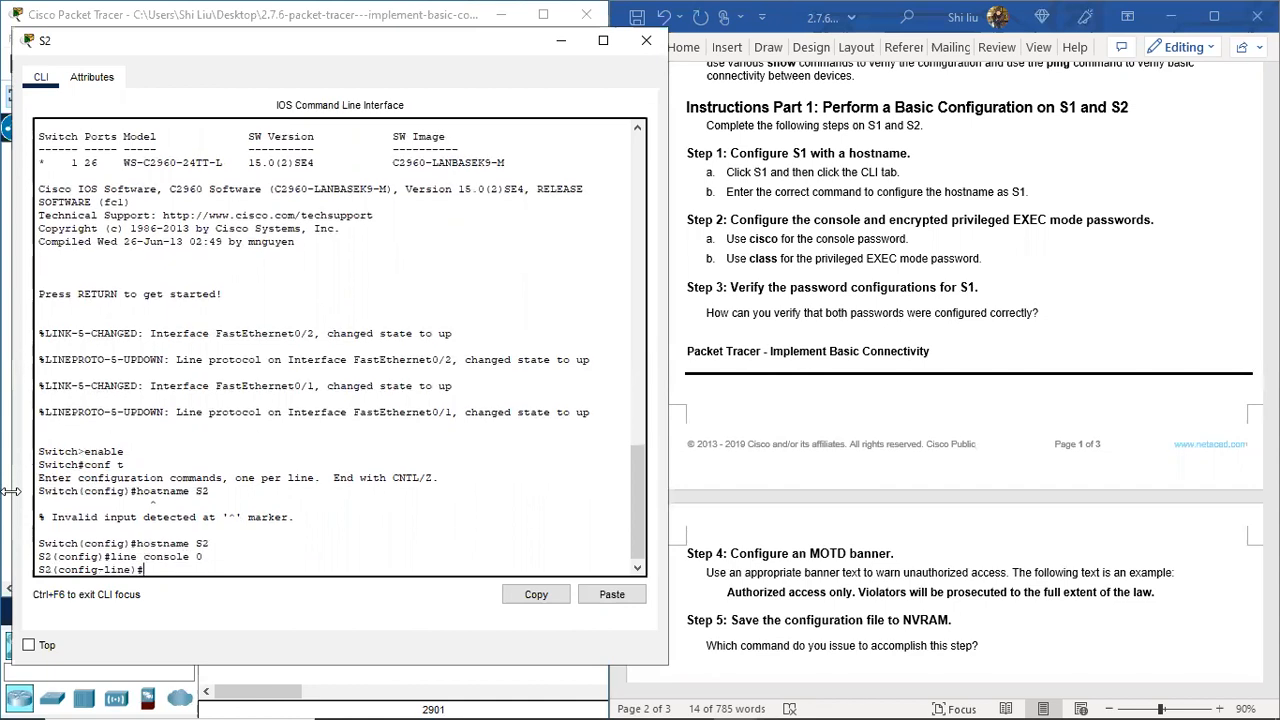
type("password cisco")
key("Return")
type("login")
key("Return")
type("exi")
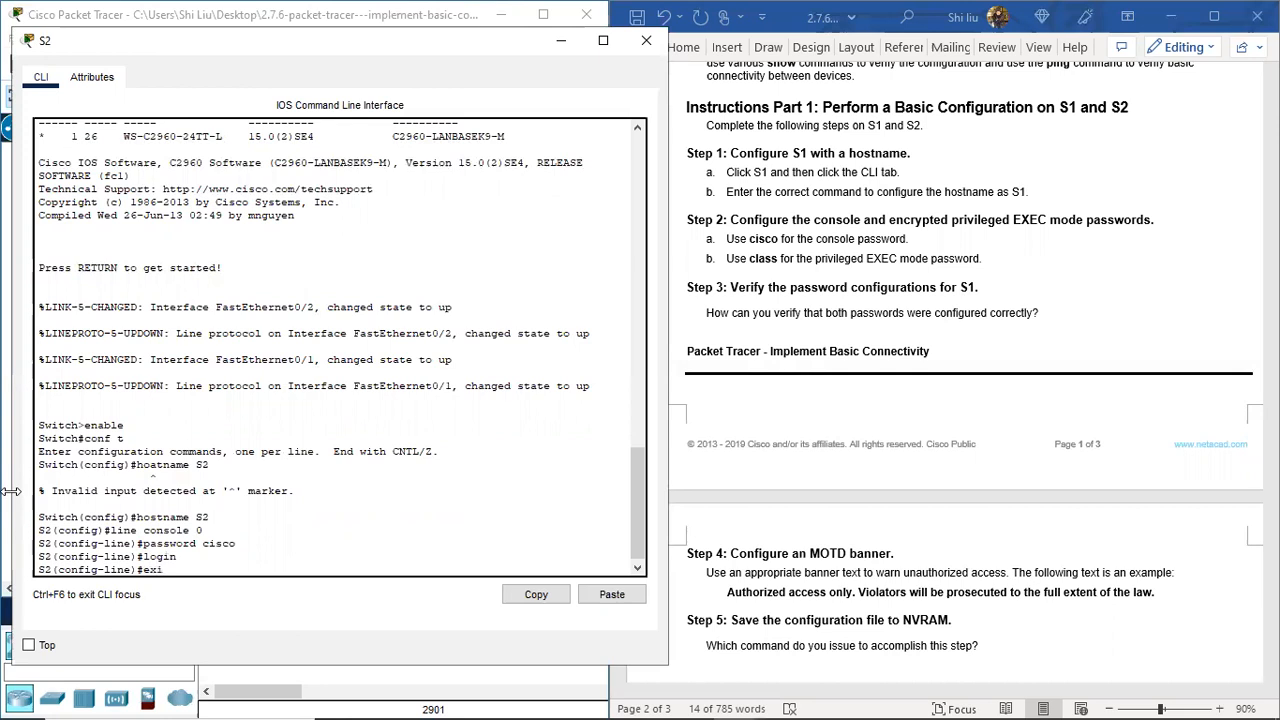
key("Return")
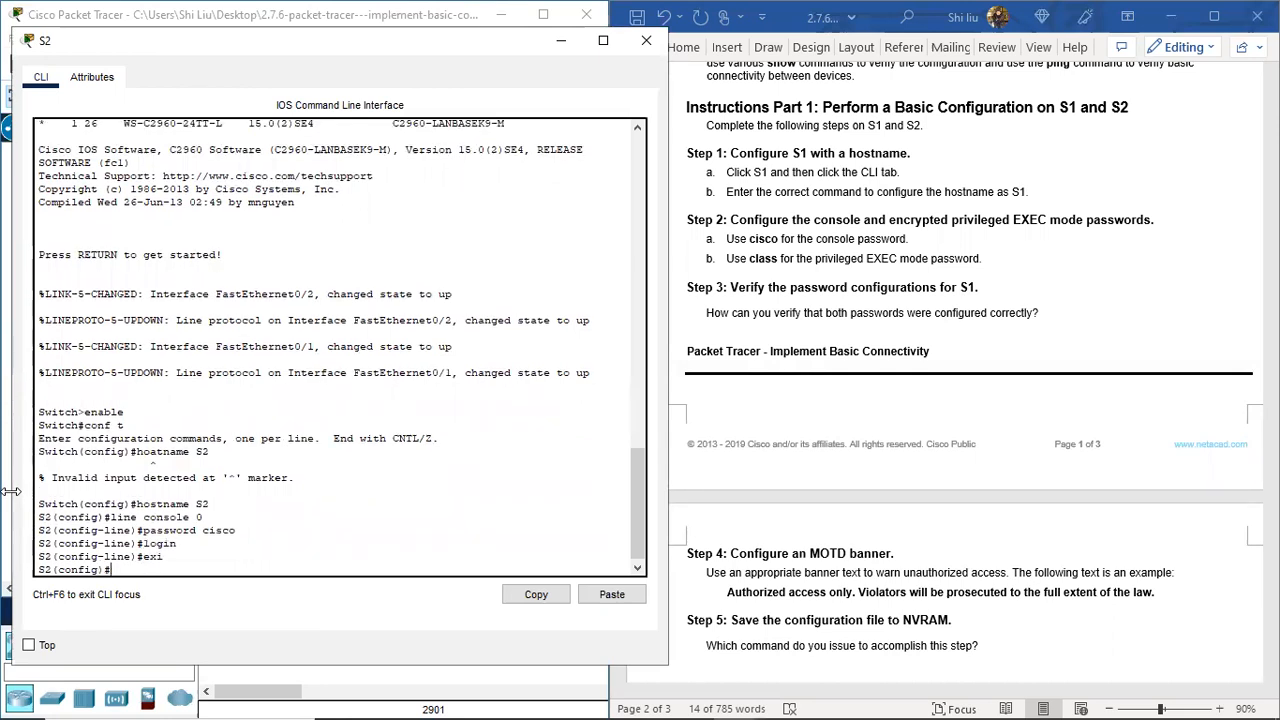
Step: Set the enable secret, return to privileged mode and display the running config with sh r
type("enan")
key("BackSpace")
type("b")
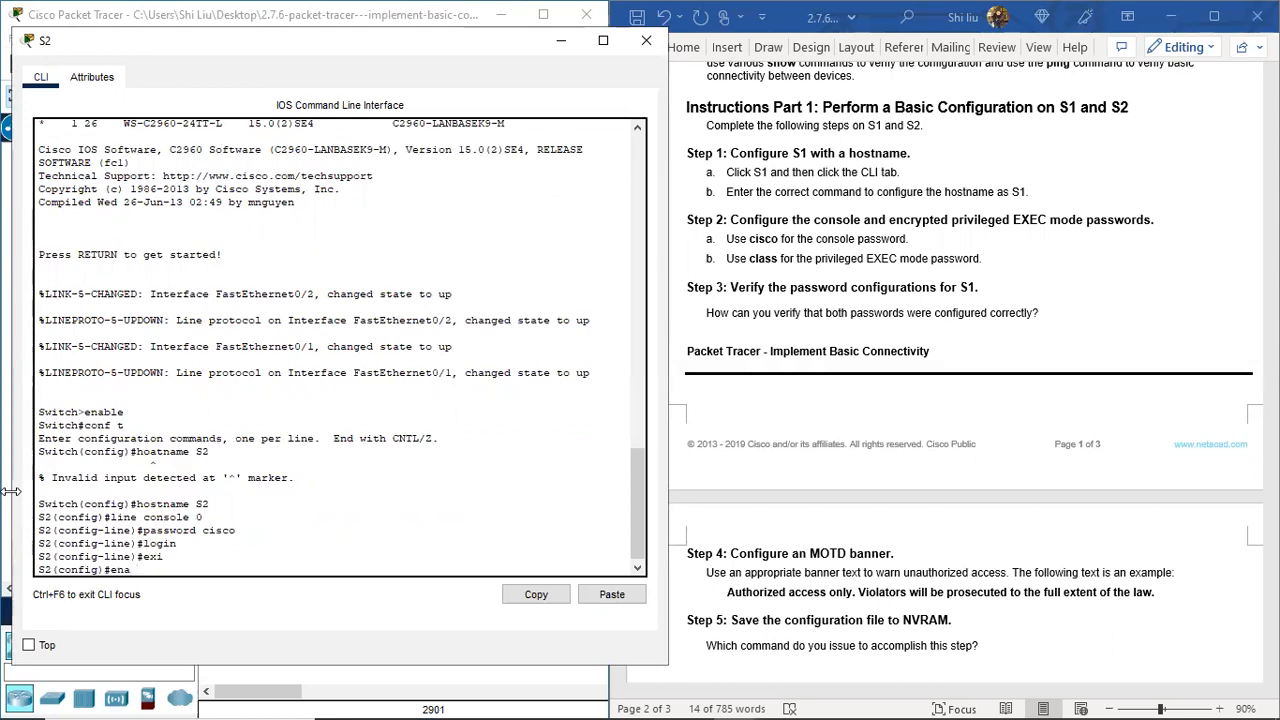
type("le secret class")
key("Return")
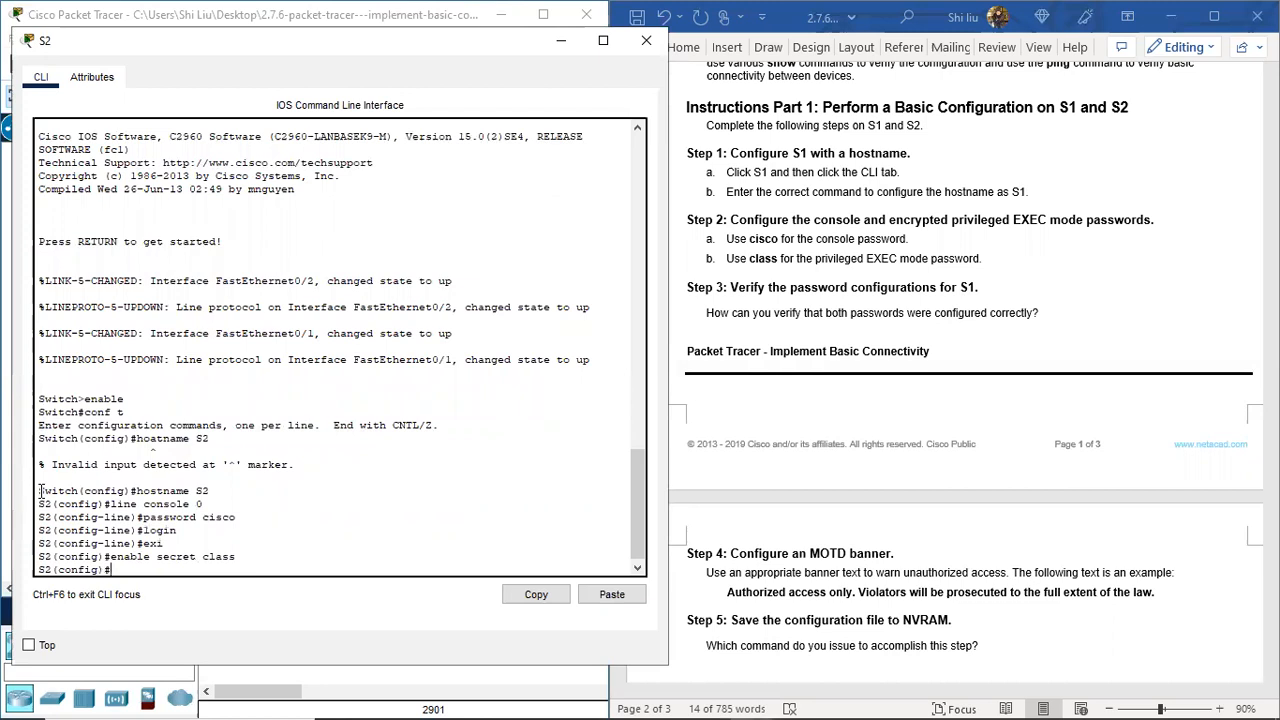
type("exi")
key("Return")
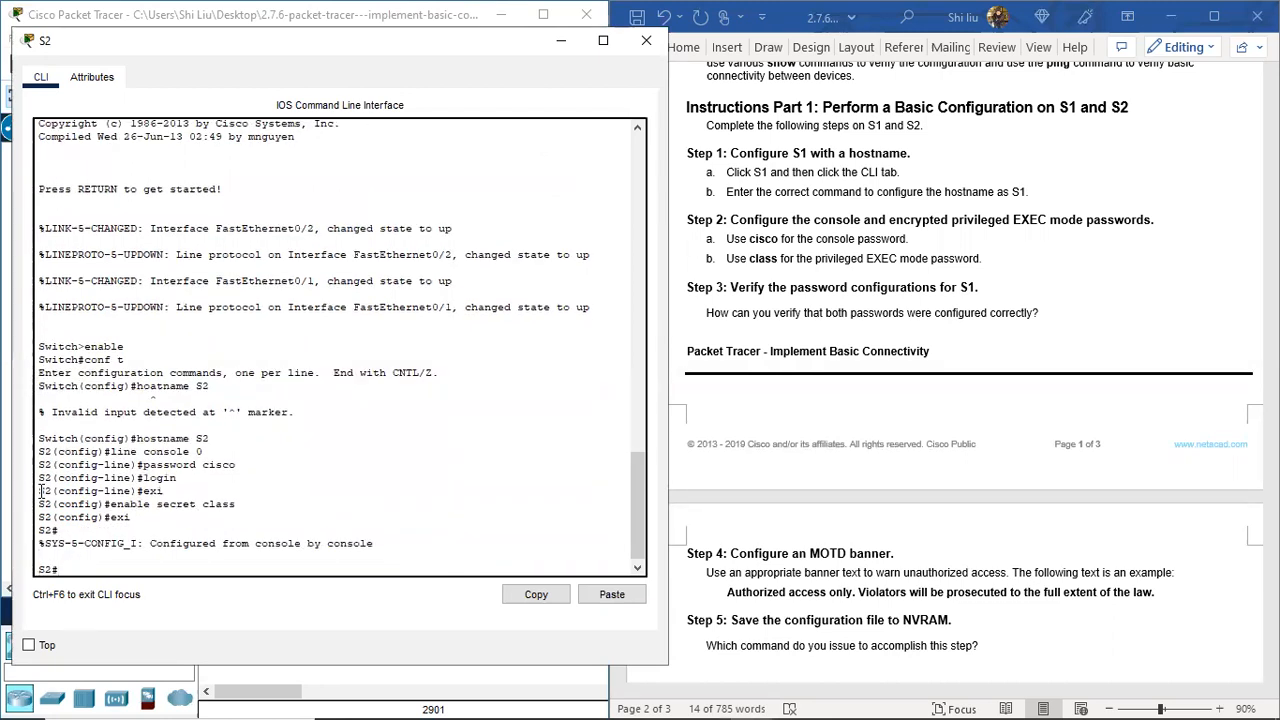
type("sh r")
key("Return")
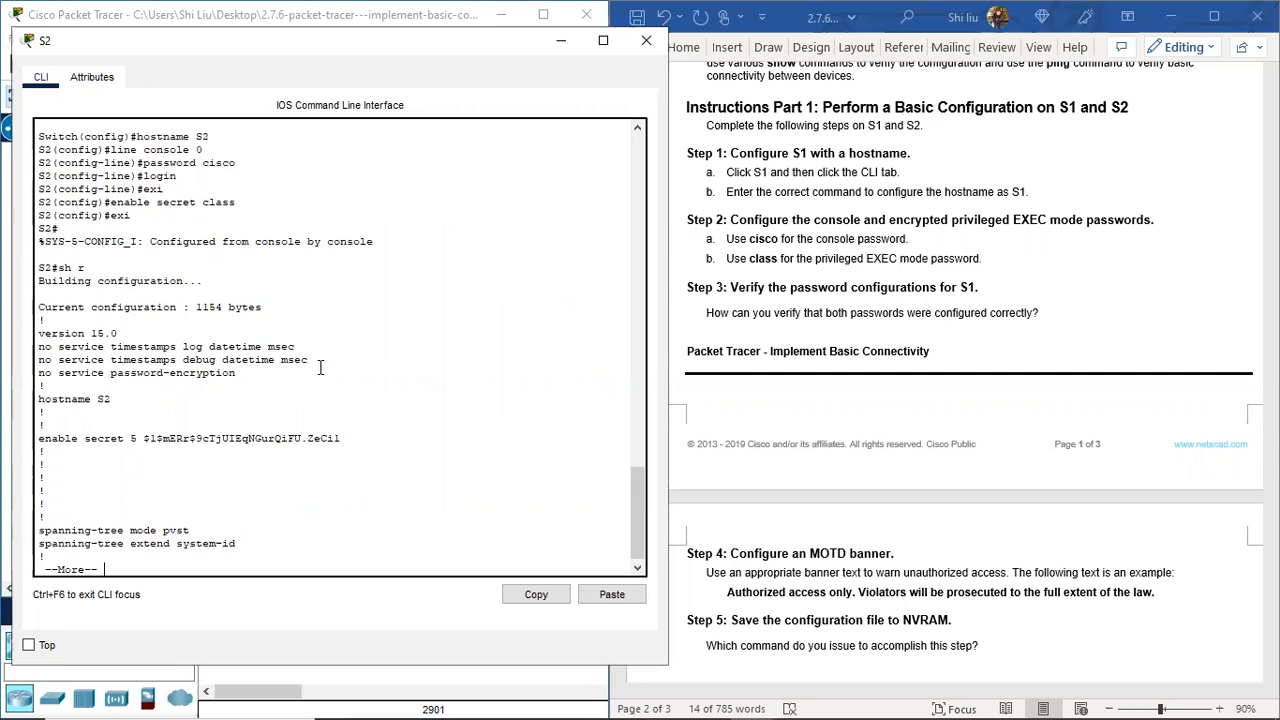
Step: Page through the rest of S2's running config and check the line con 0 password and enable secret lines
key("space")
key("space")
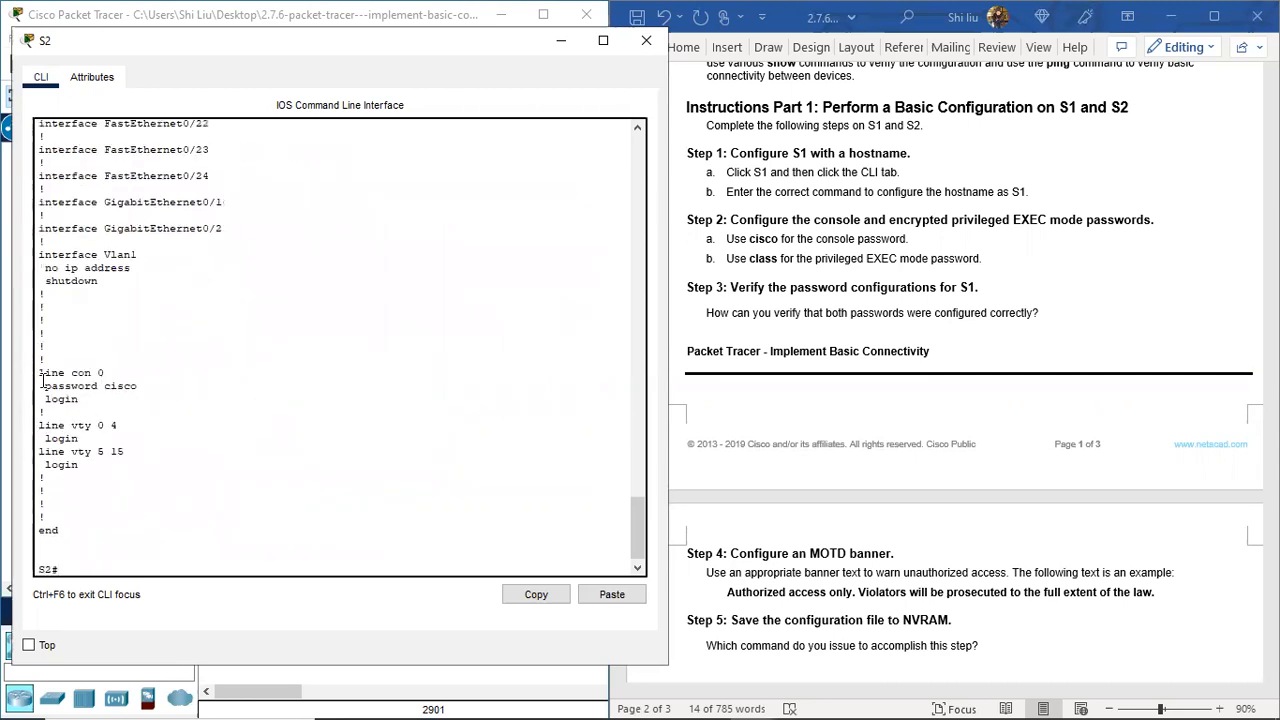
left_click_drag(42, 375, 165, 390)
left_click(95, 404)
scroll(60, 385, "up", 10)
scroll(67, 370, "up", 10)
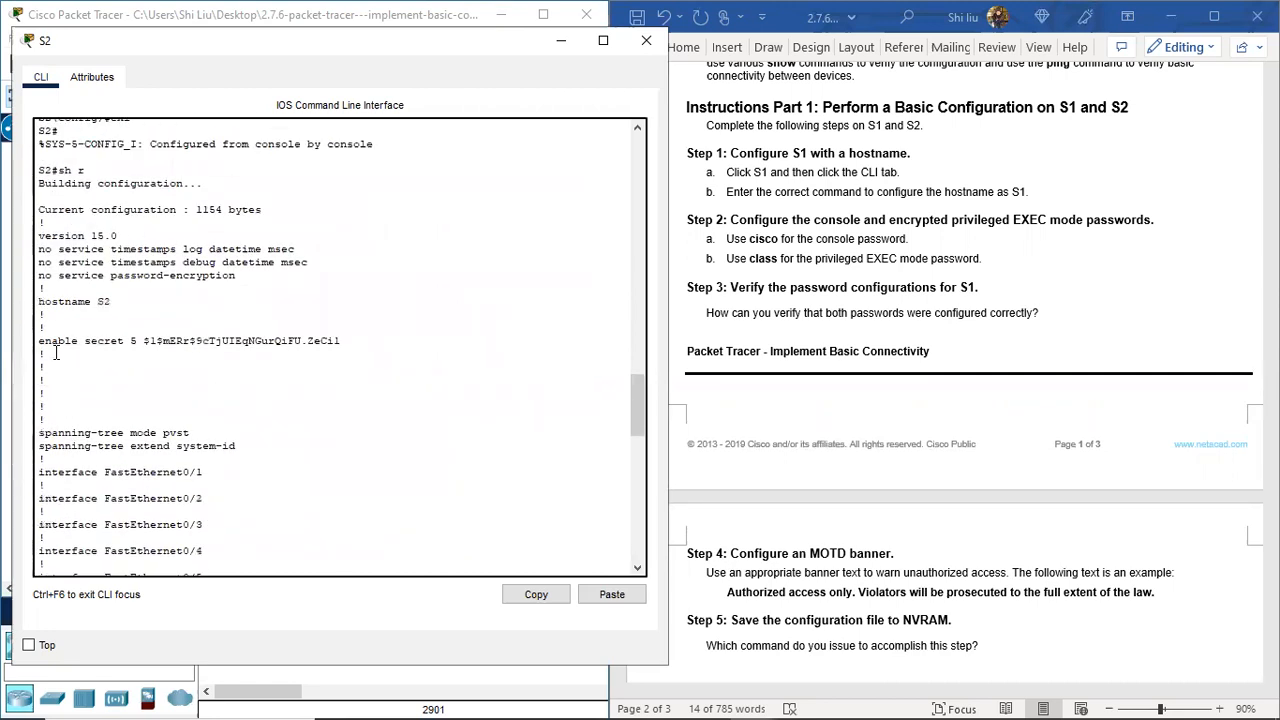
left_click_drag(45, 341, 118, 345)
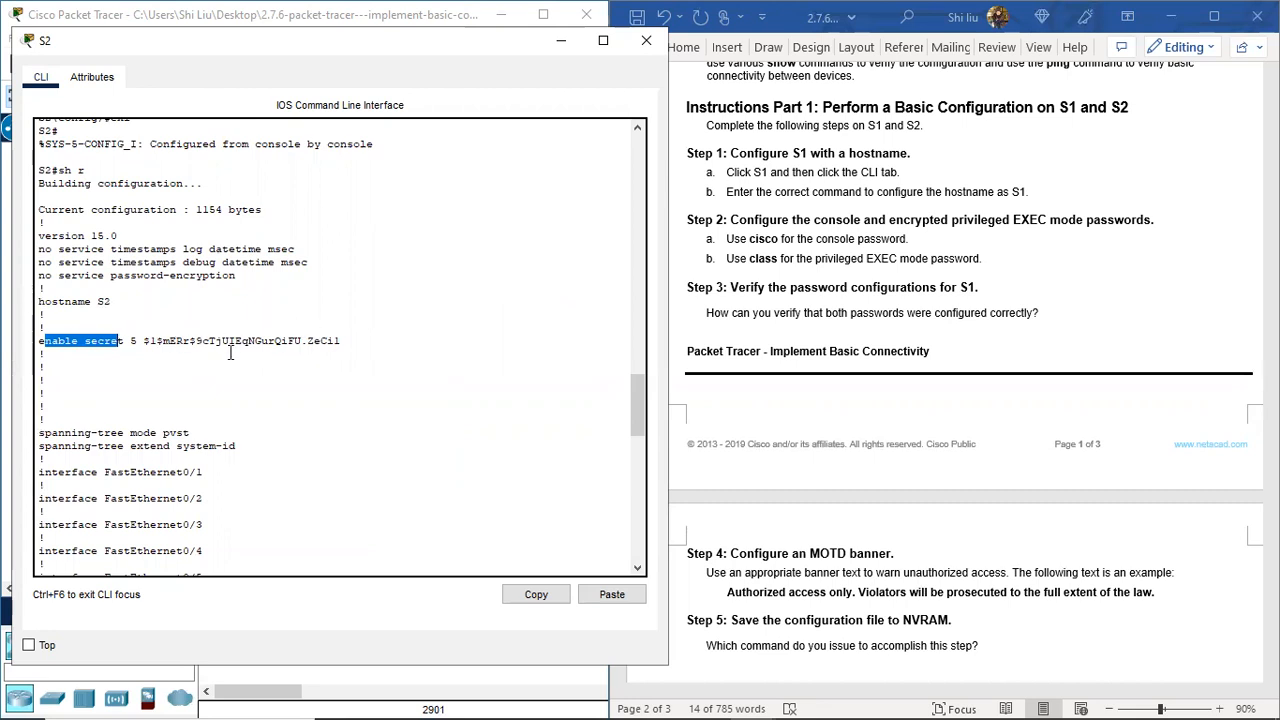
scroll(306, 362, "down", 20)
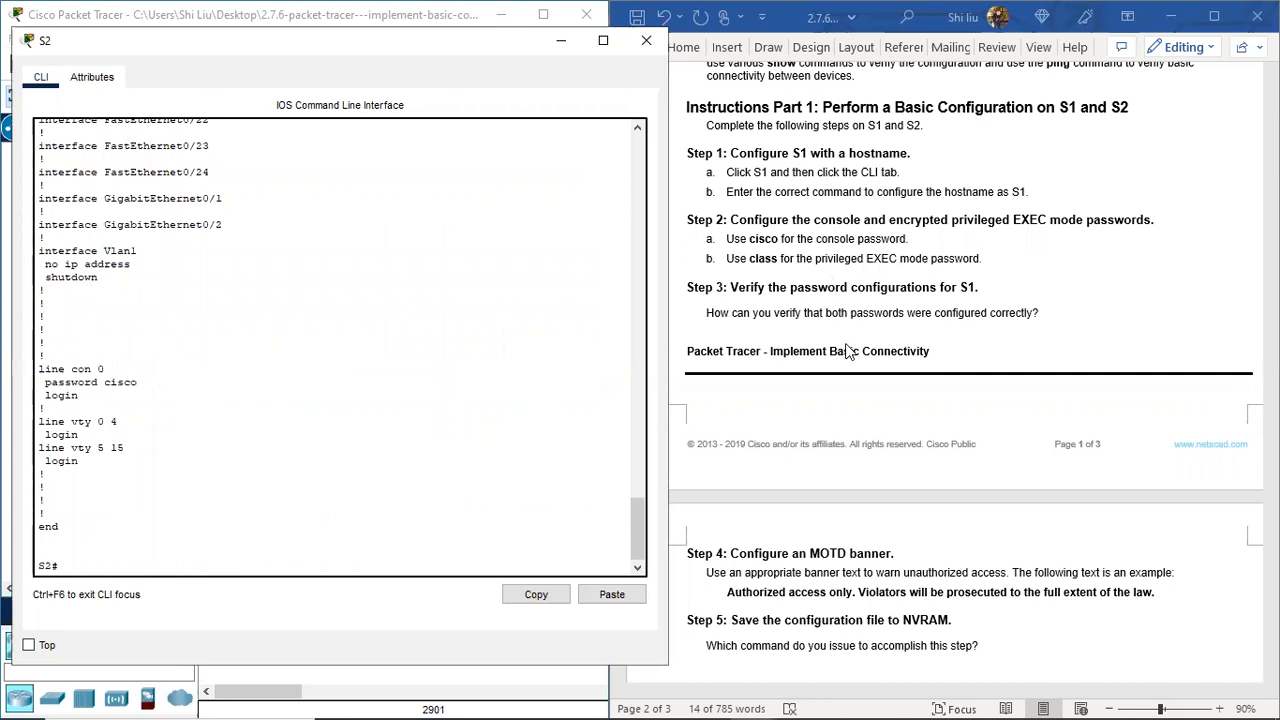
scroll(905, 355, "down", 4)
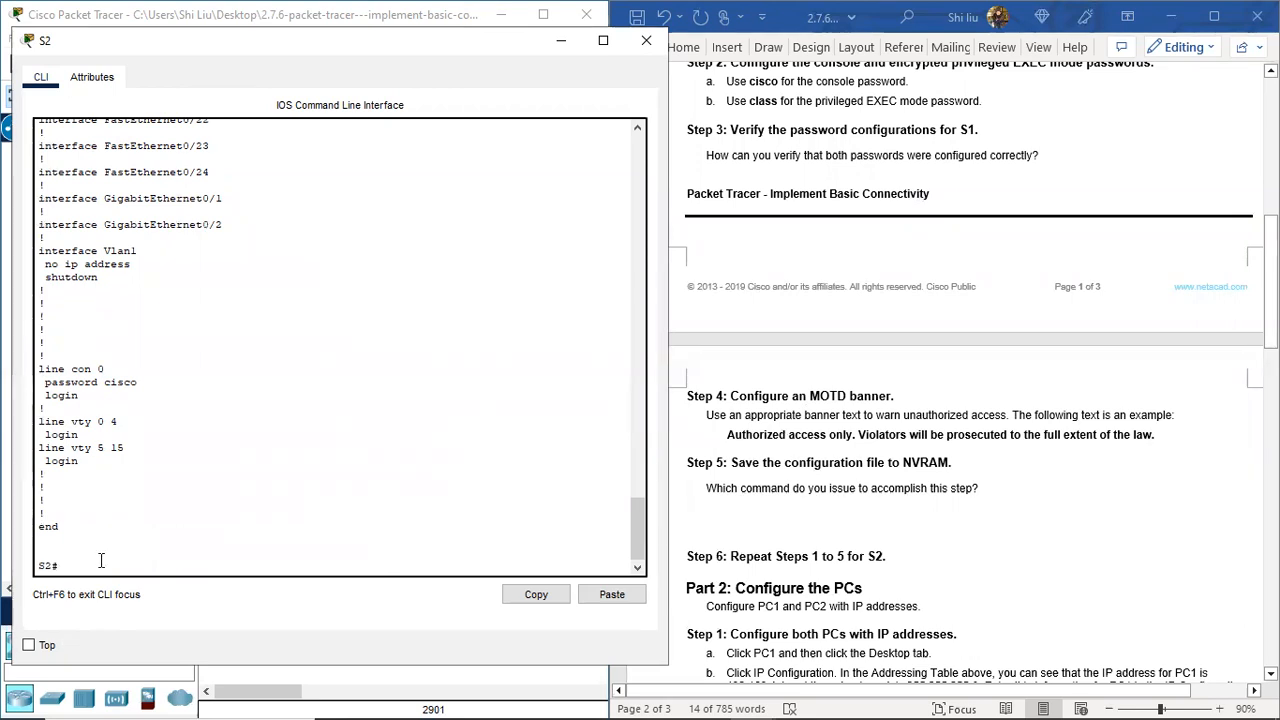
Step: Paste in the banner motd 'Authorized access only. Violators will be prosecuted…' and leave configuration mode
type("t")
key("Return")
type("bann")
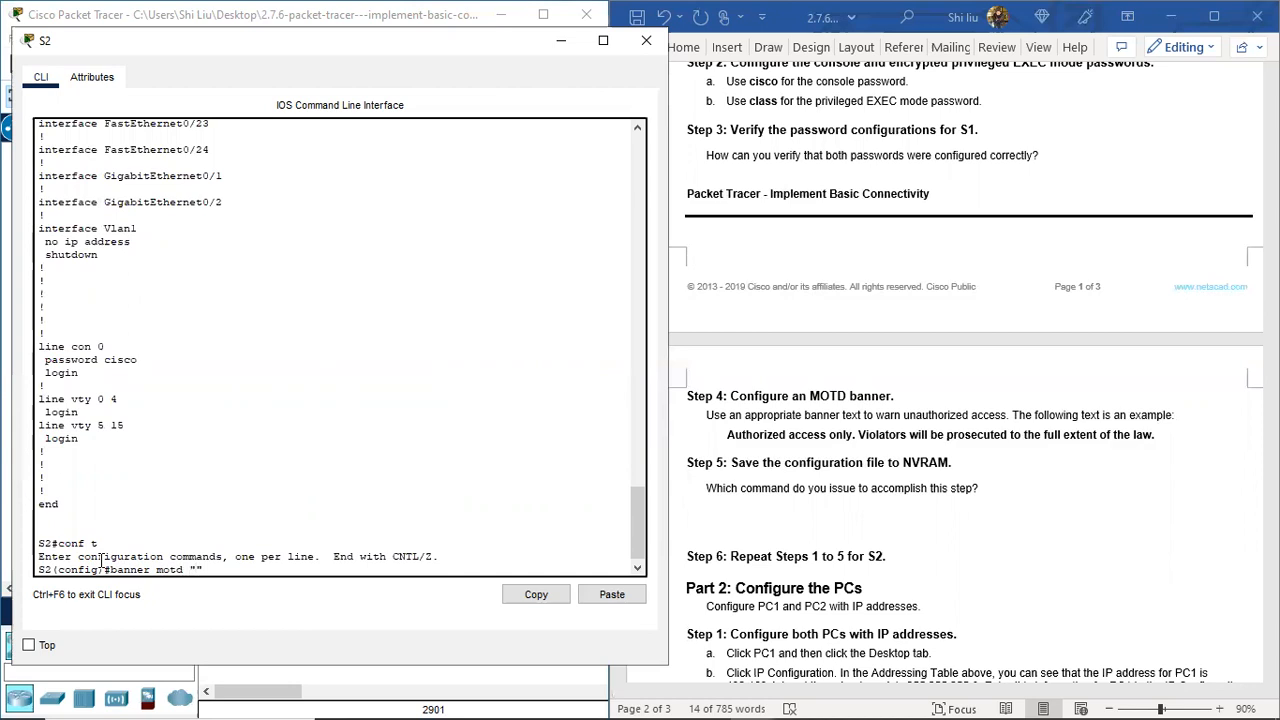
right_click(197, 568)
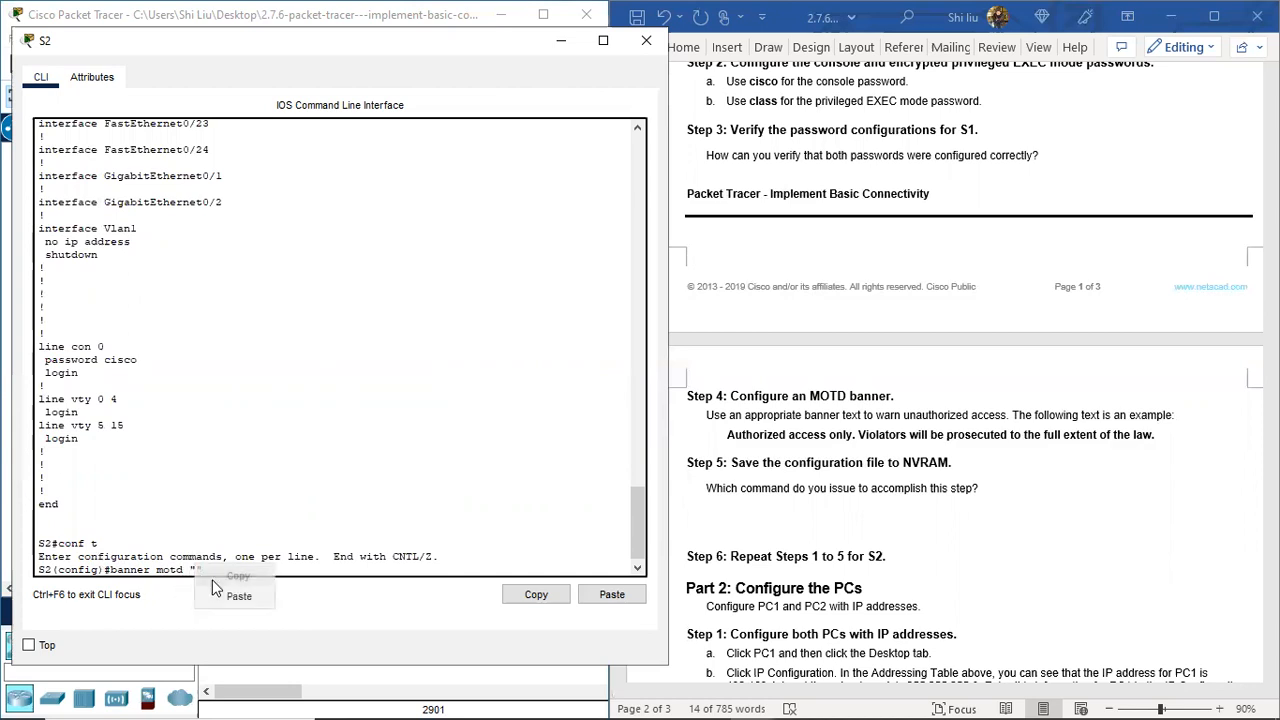
left_click(240, 596)
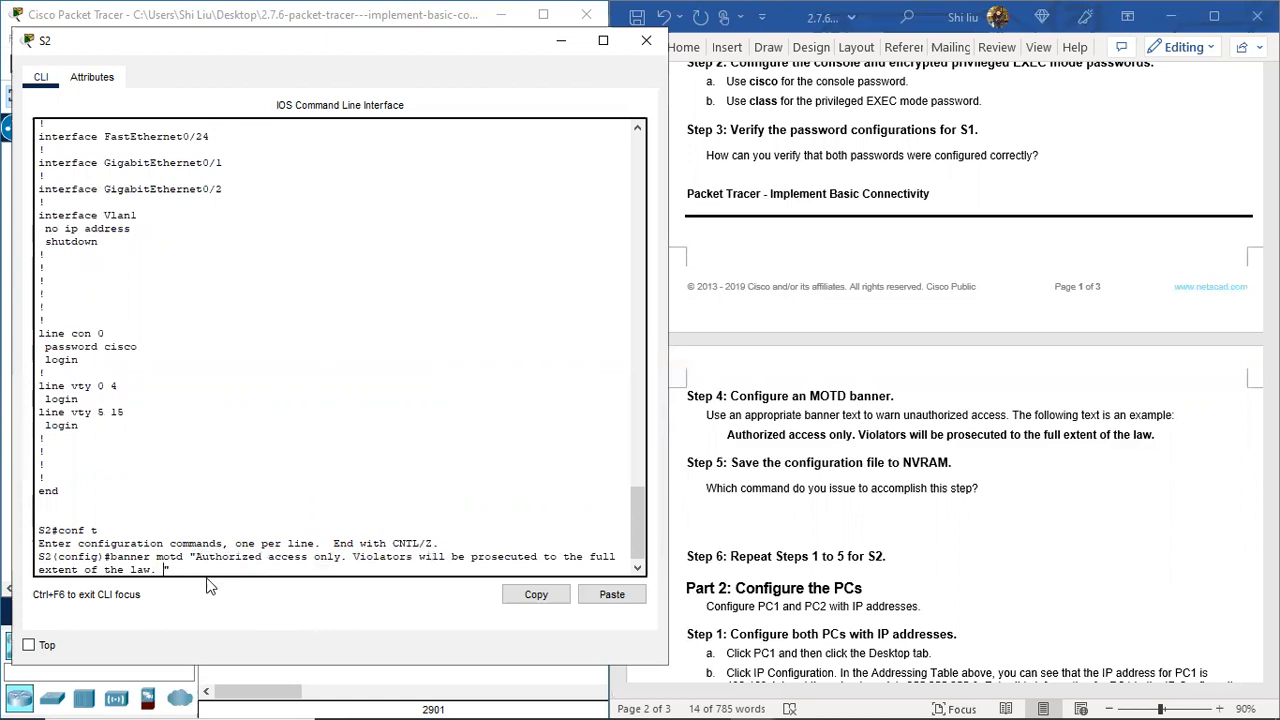
key("Return")
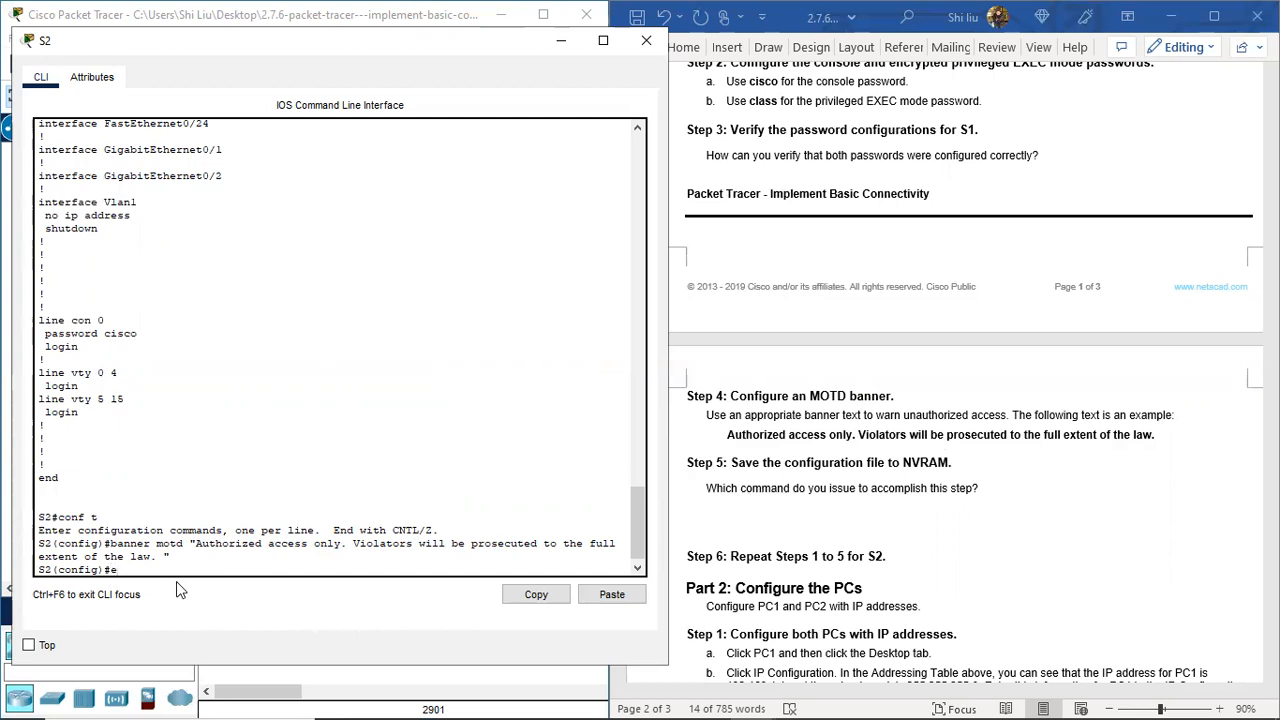
type("xi")
key("Return")
type("copy")
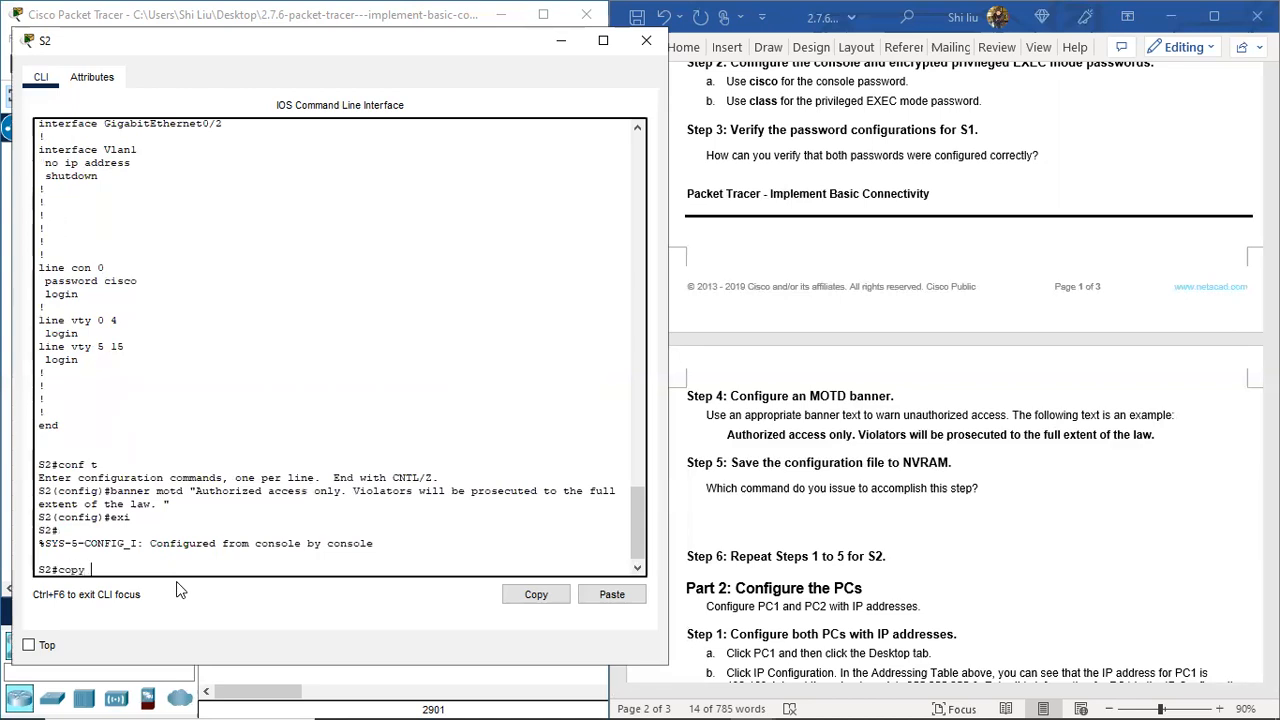
type(" r st")
Step: Run copy r st and accept startup-config as the destination, getting [OK]
key("Return")
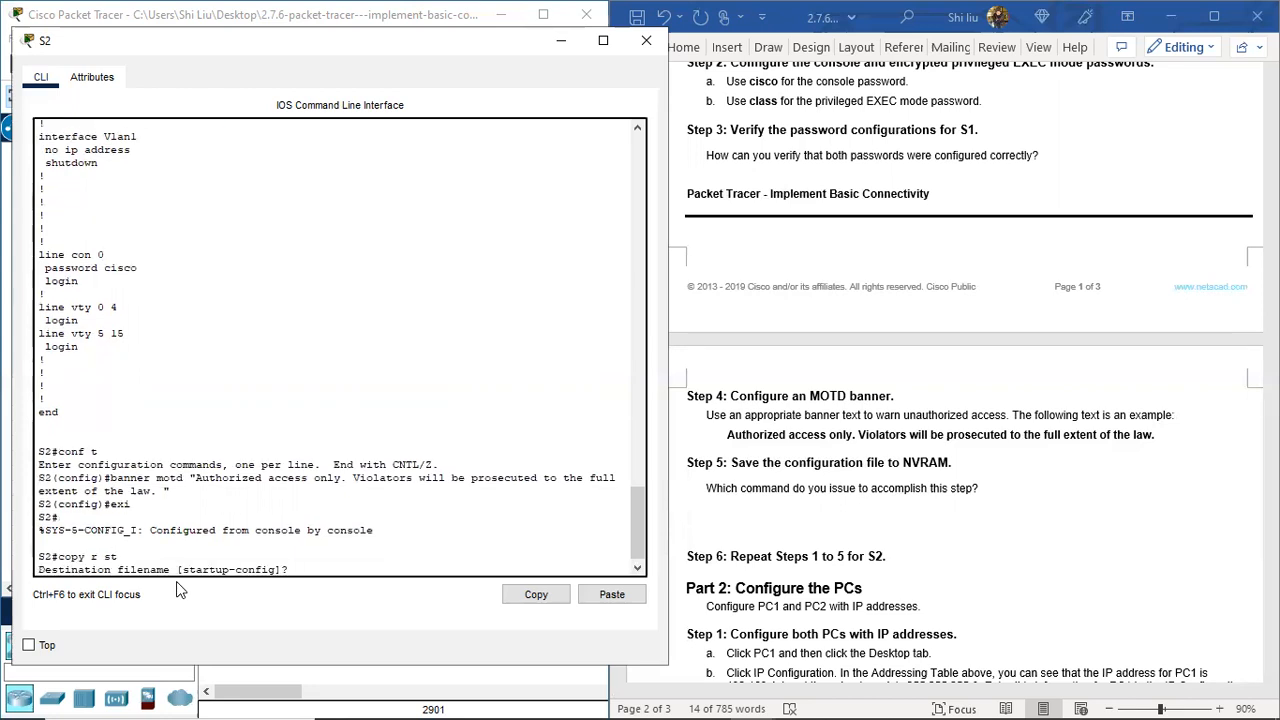
key("Return")
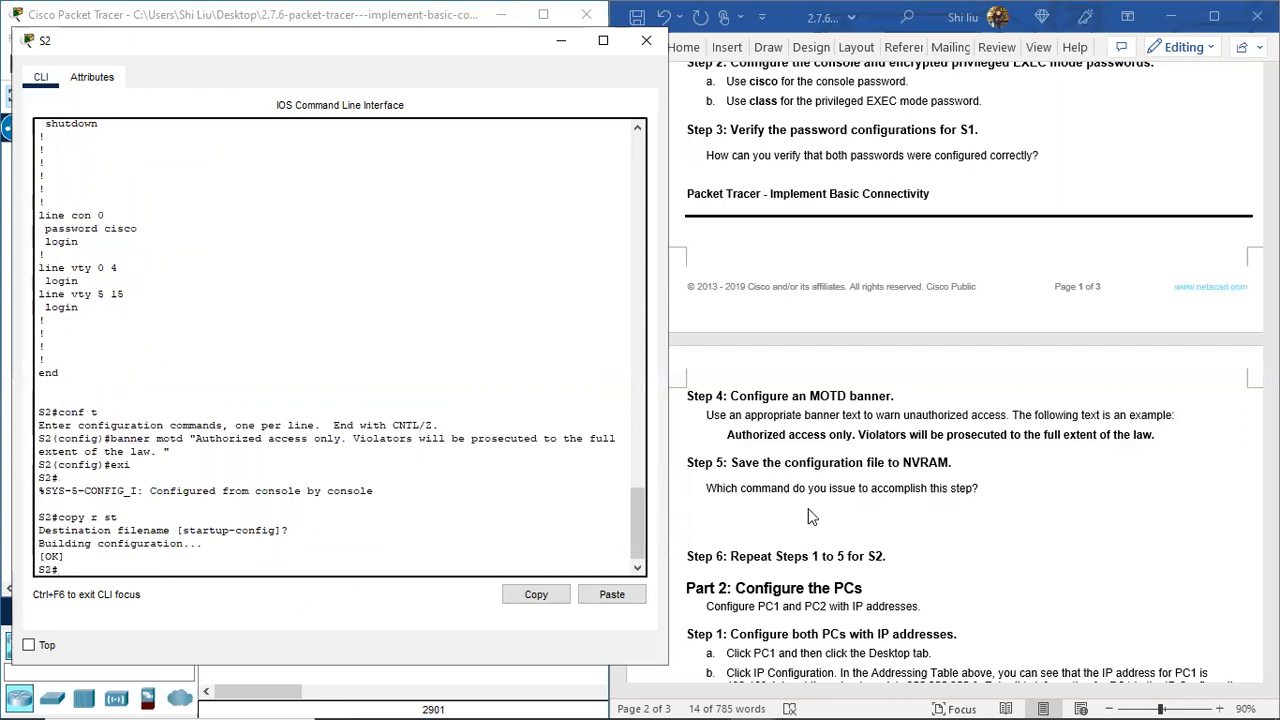
scroll(858, 508, "down", 4)
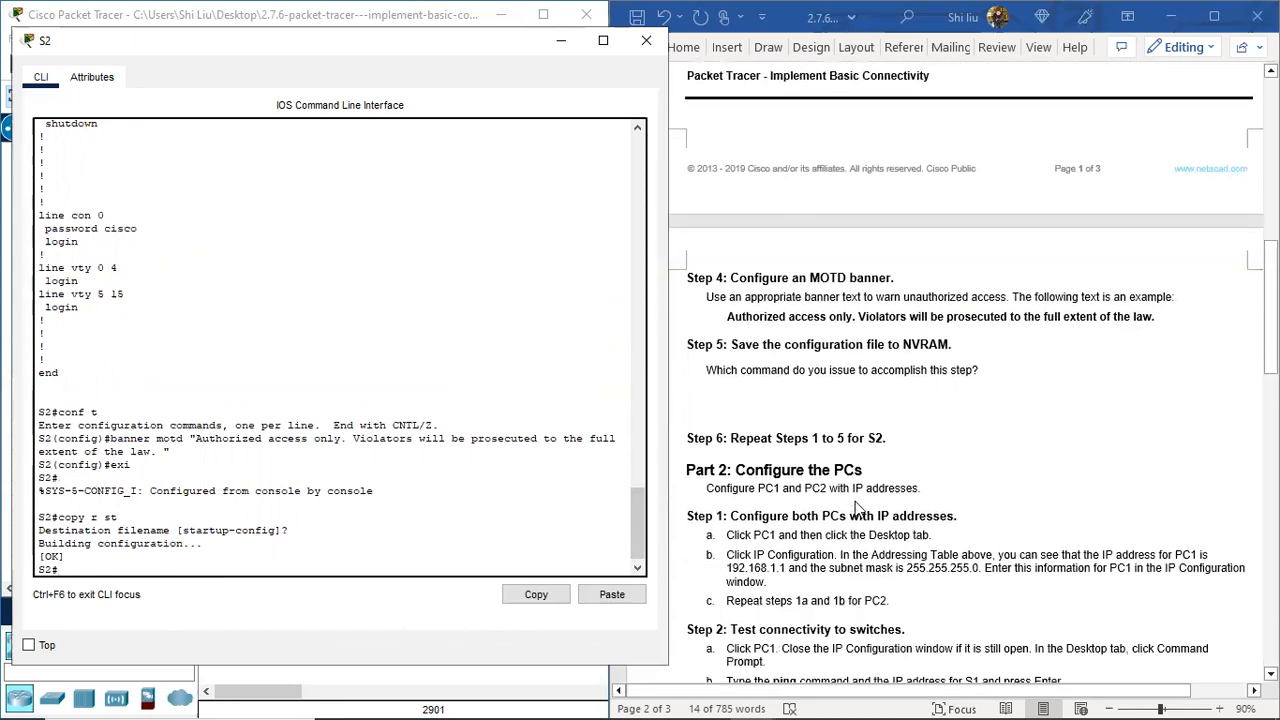
scroll(745, 445, "down", 1)
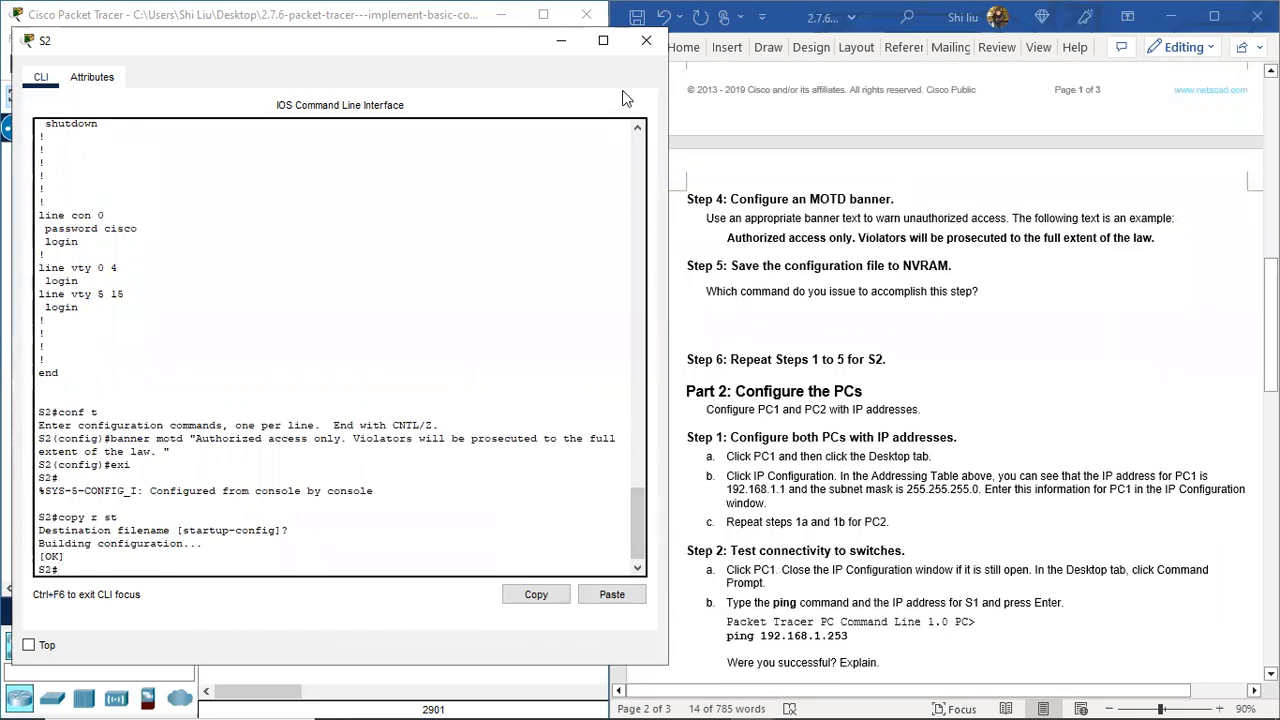
Step: Close S2's command line and split the Word lab document into two panes
left_click(642, 46)
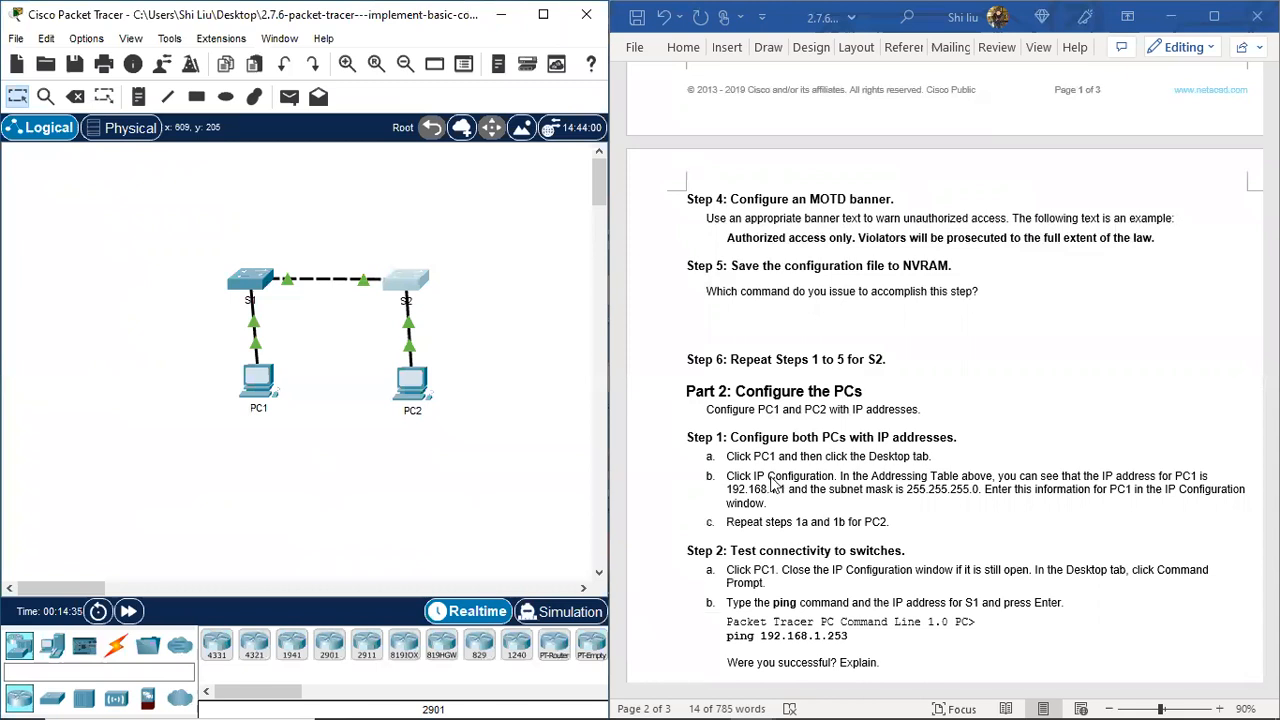
scroll(772, 482, "down", 1)
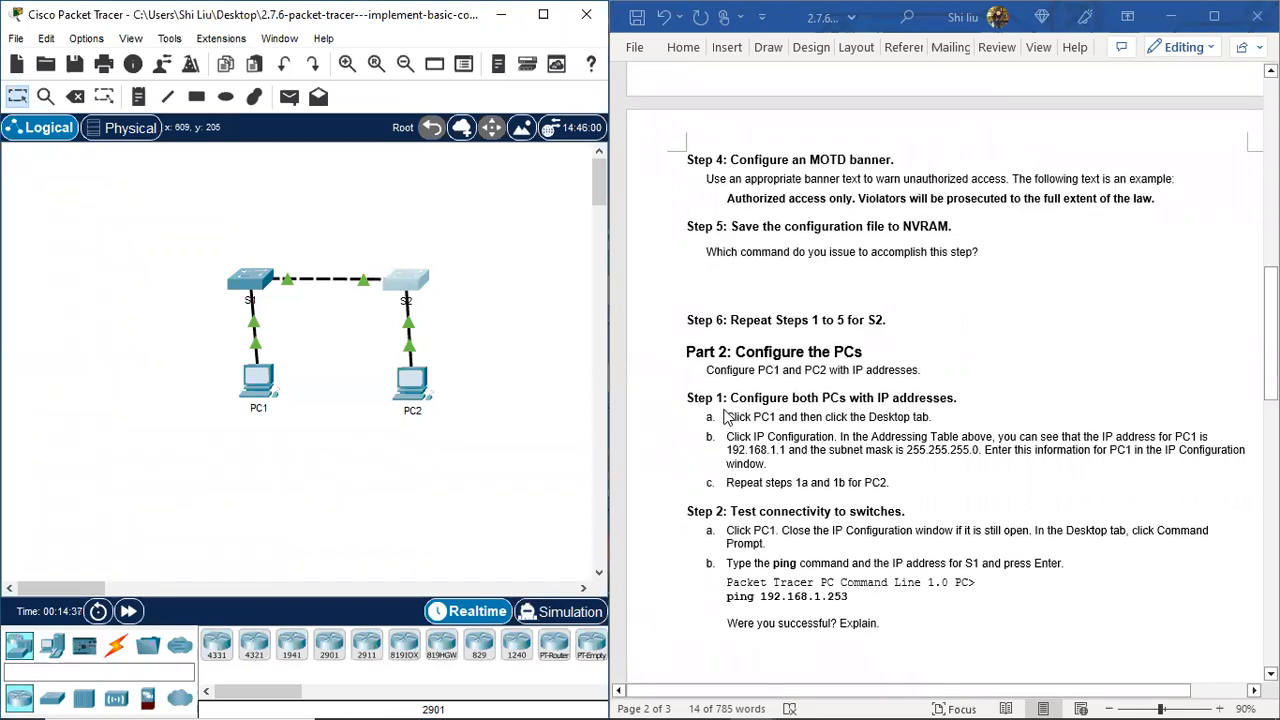
left_click(1043, 48)
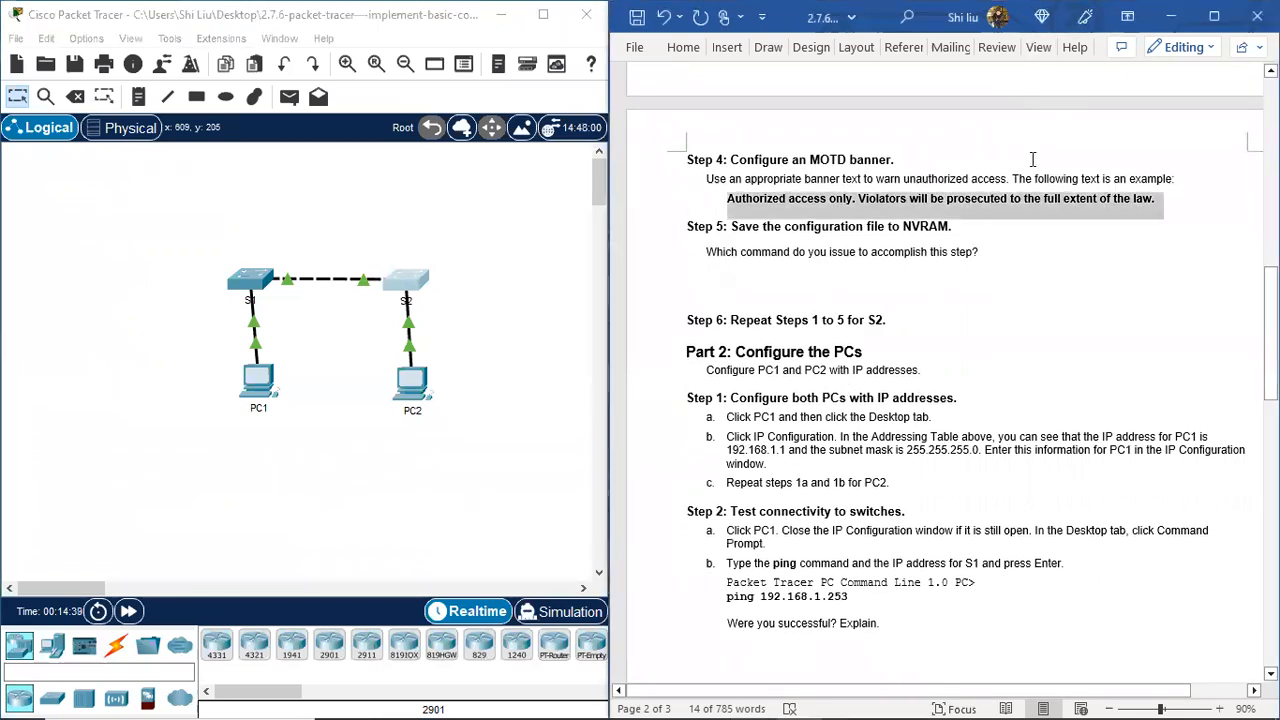
left_click(1037, 52)
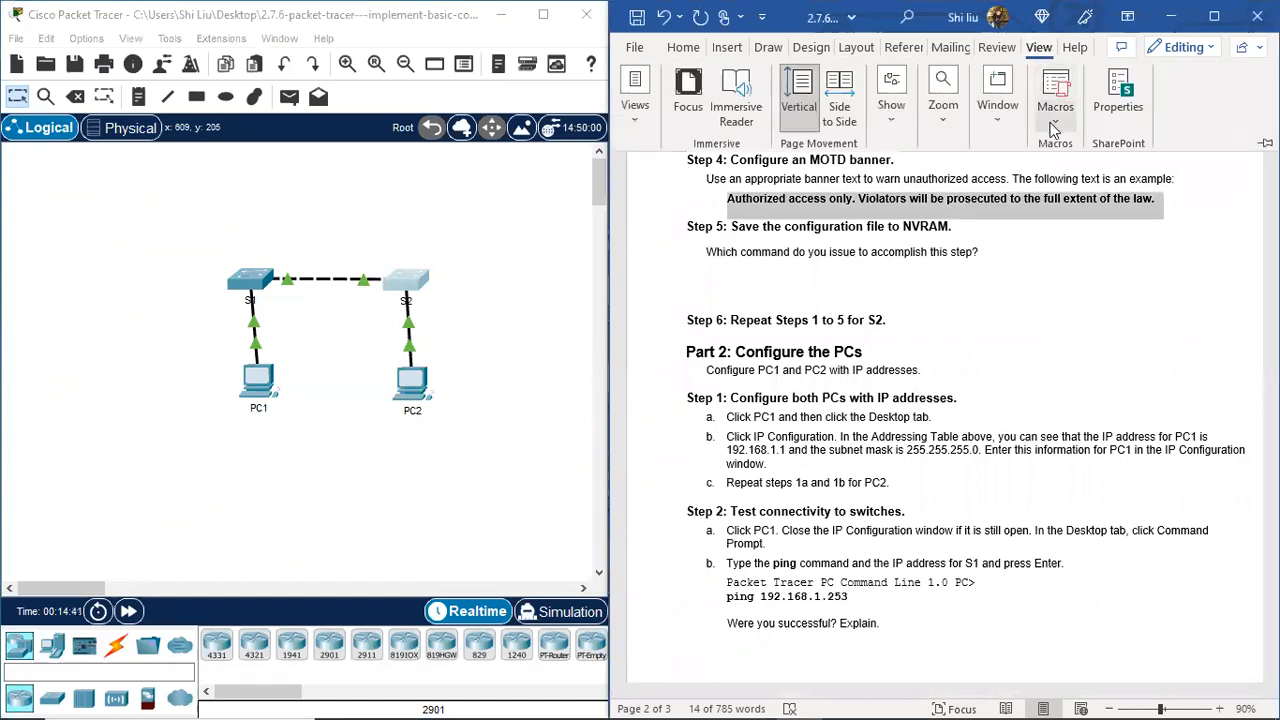
left_click(997, 100)
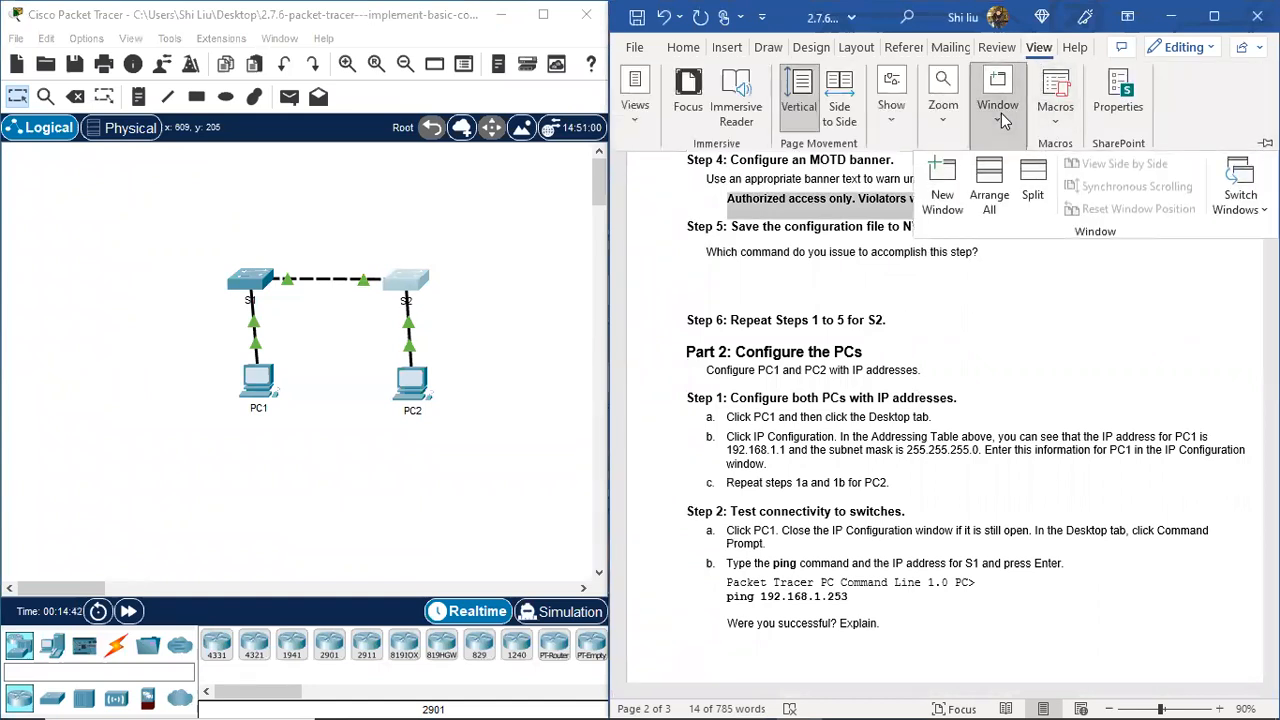
left_click(1033, 195)
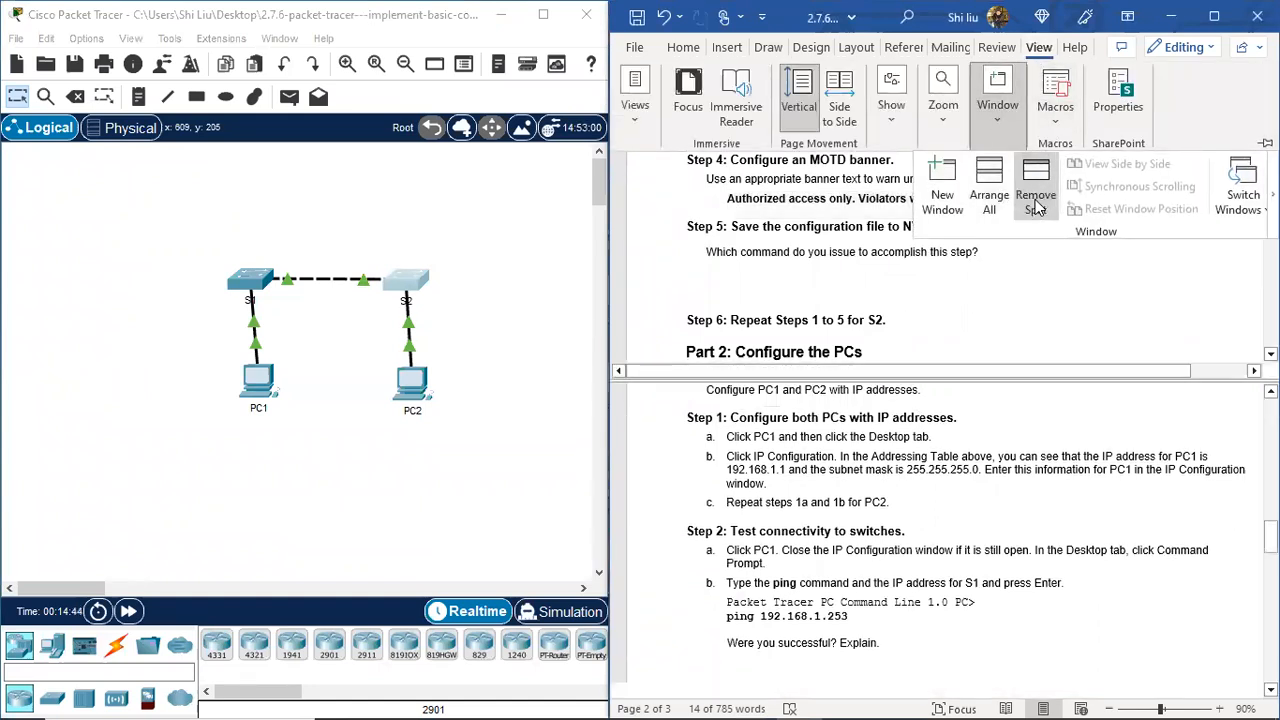
left_click(1036, 50)
Step: Scroll the lab sheet up to the title, Addressing Table and Part 2 steps
scroll(960, 195, "up", 12)
scroll(960, 195, "up", 2)
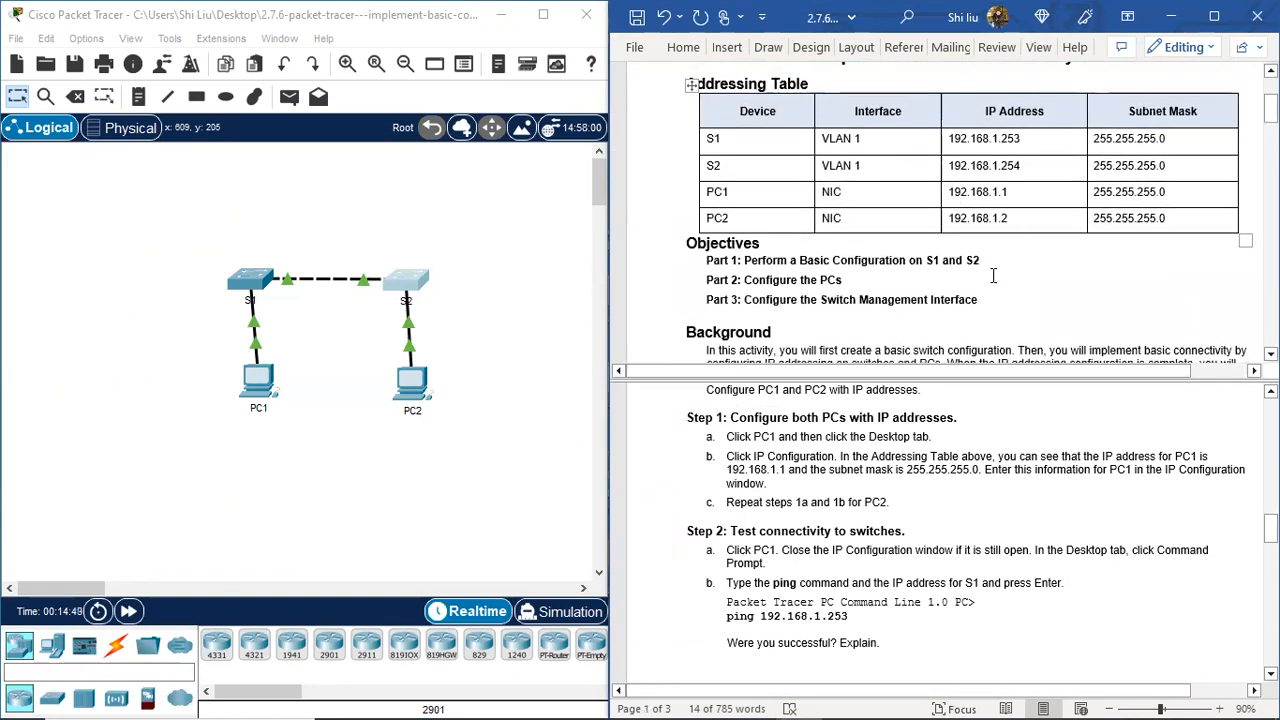
scroll(993, 276, "up", 1)
scroll(993, 276, "up", 1)
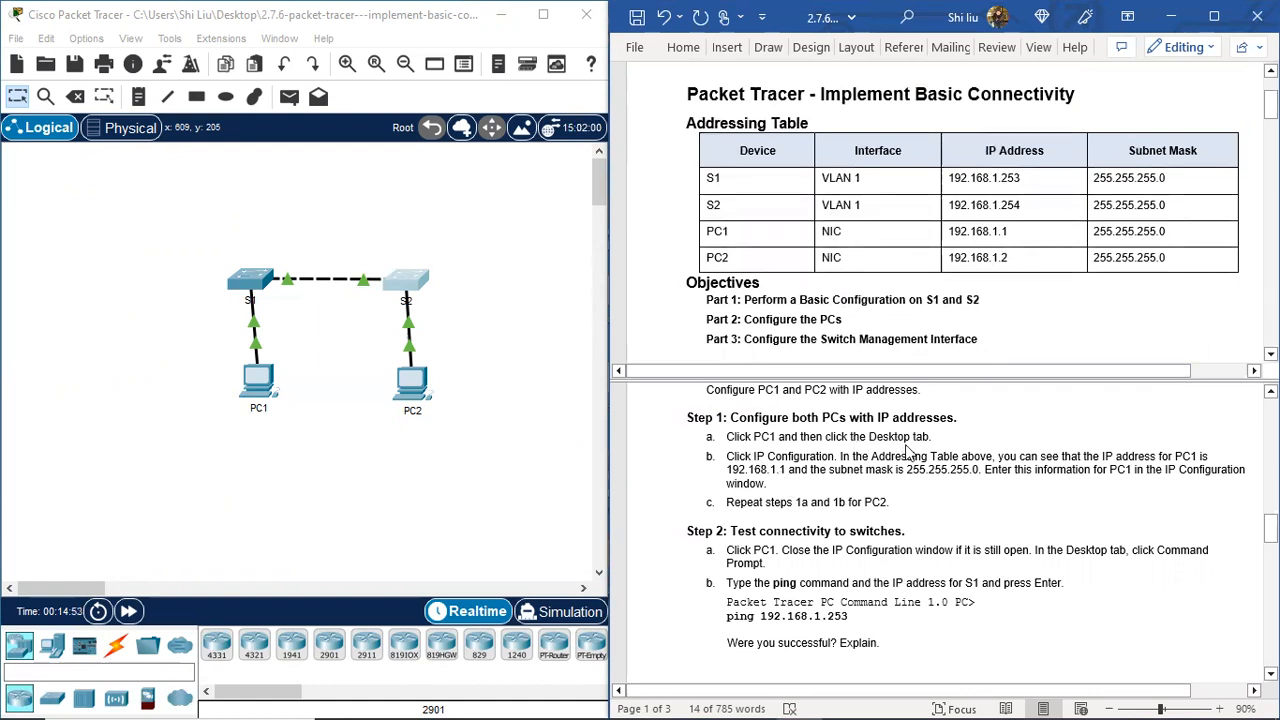
scroll(818, 442, "up", 1)
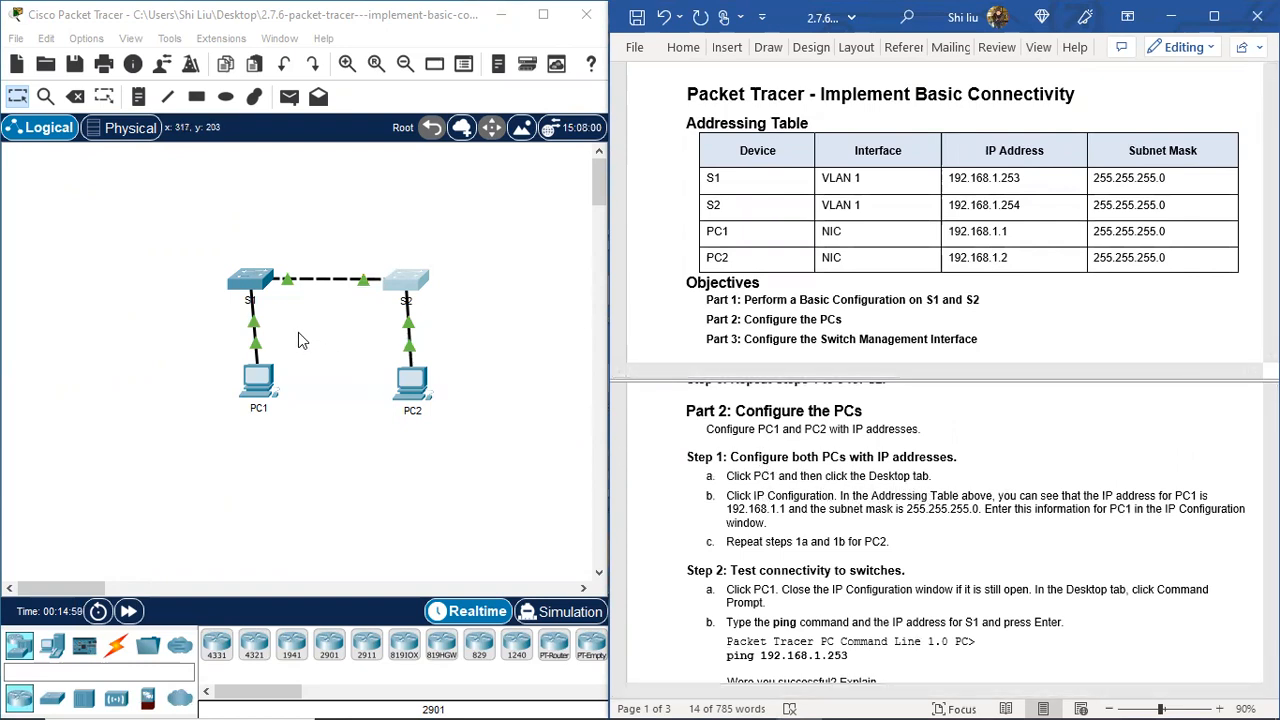
left_click(257, 386)
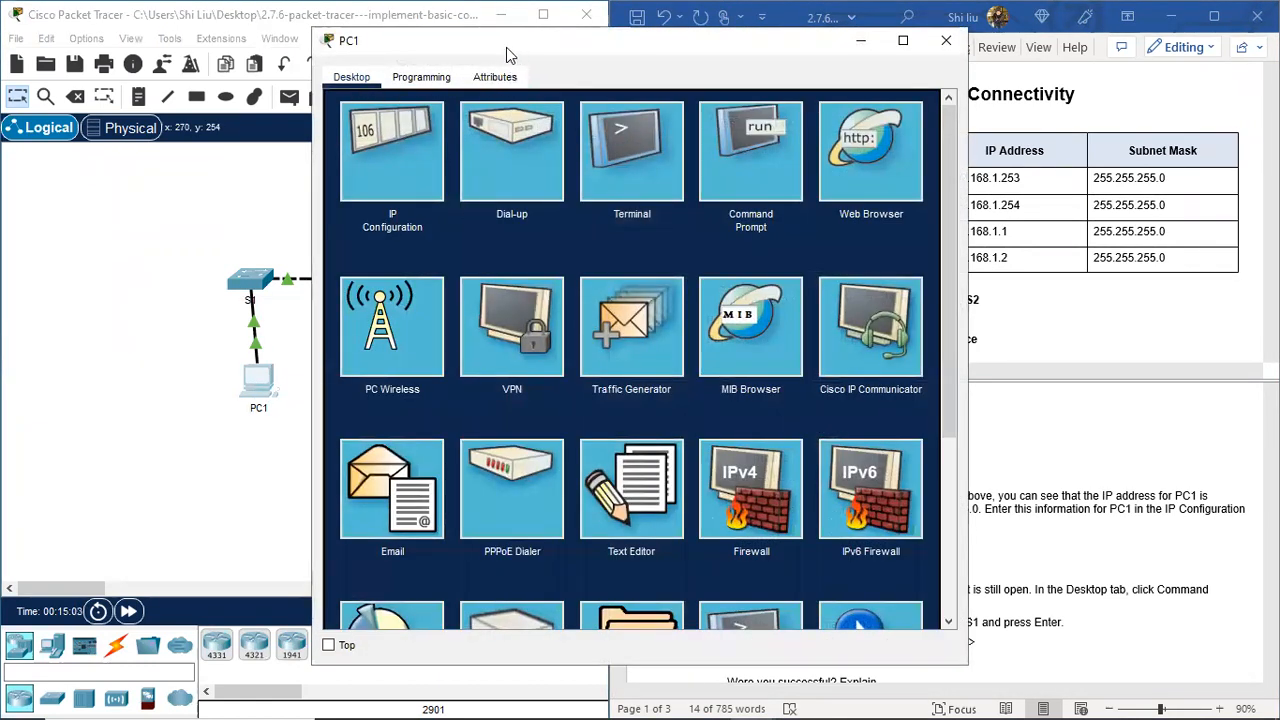
Step: In PC1's IP Configuration enter 192.168.1.1 with mask 255.255.255.0, then close the window
left_click_drag(506, 47, 193, 68)
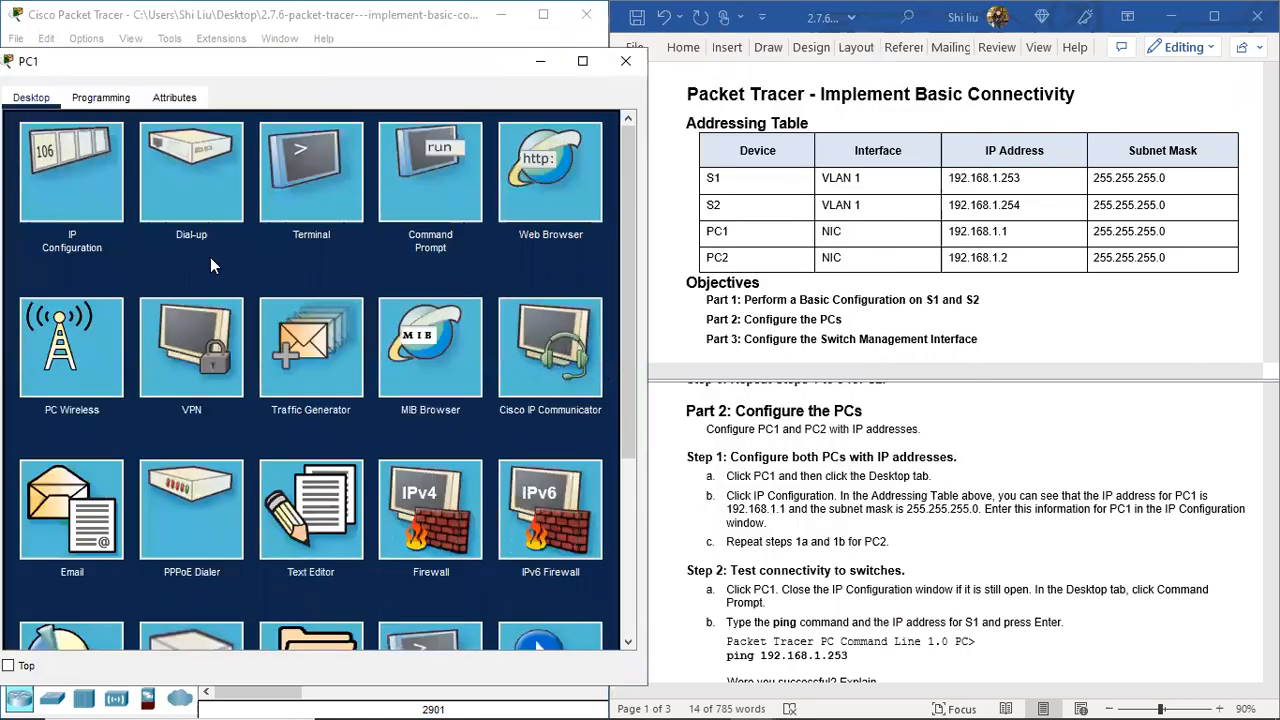
left_click(64, 171)
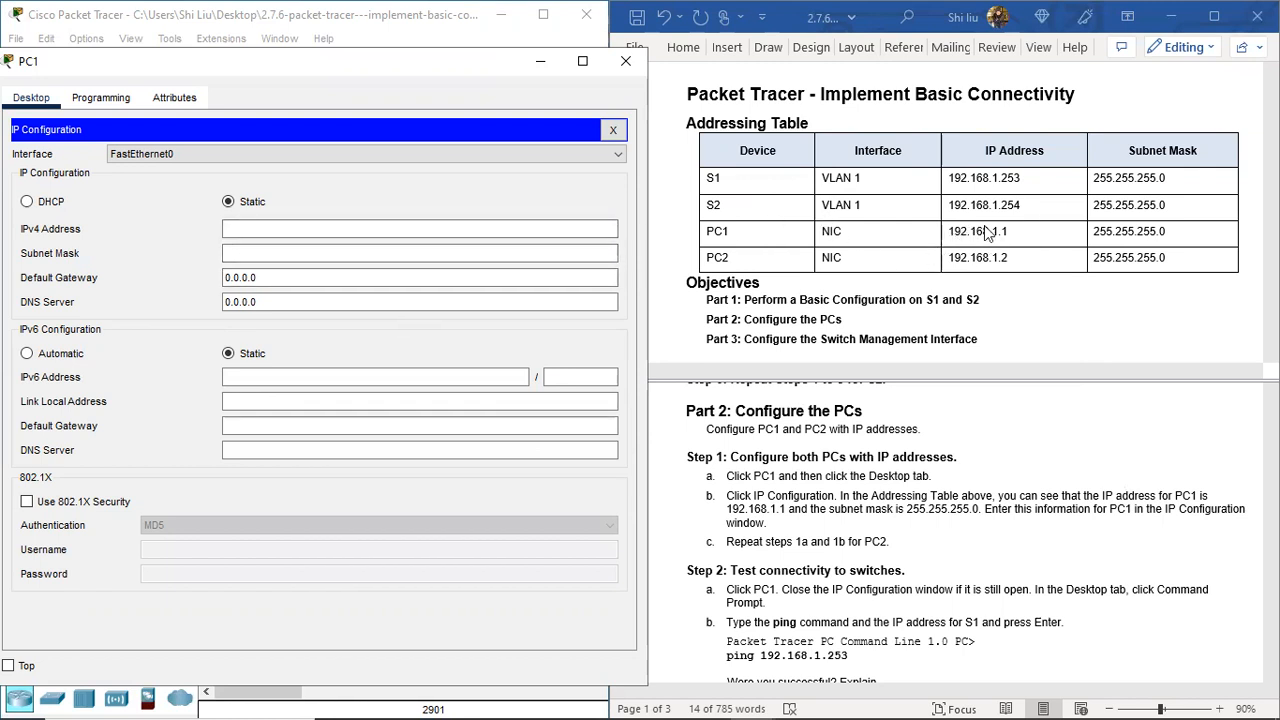
left_click(253, 229)
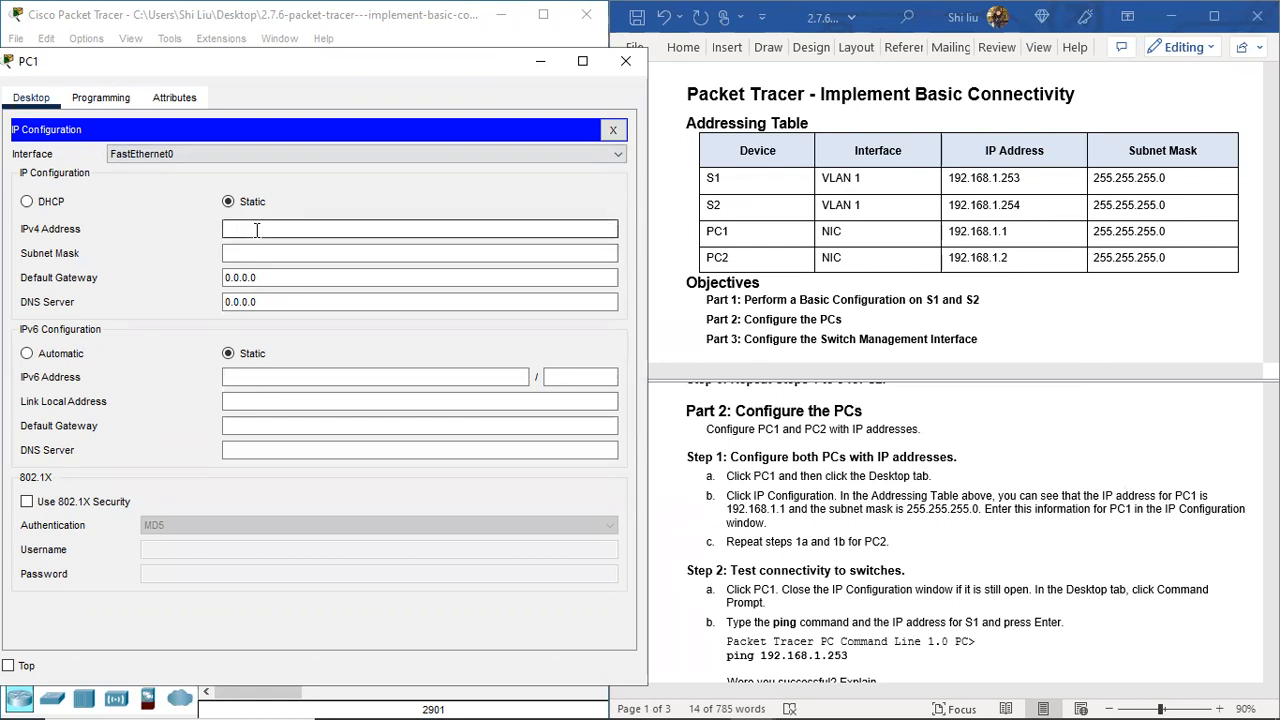
type("192.168.1.1")
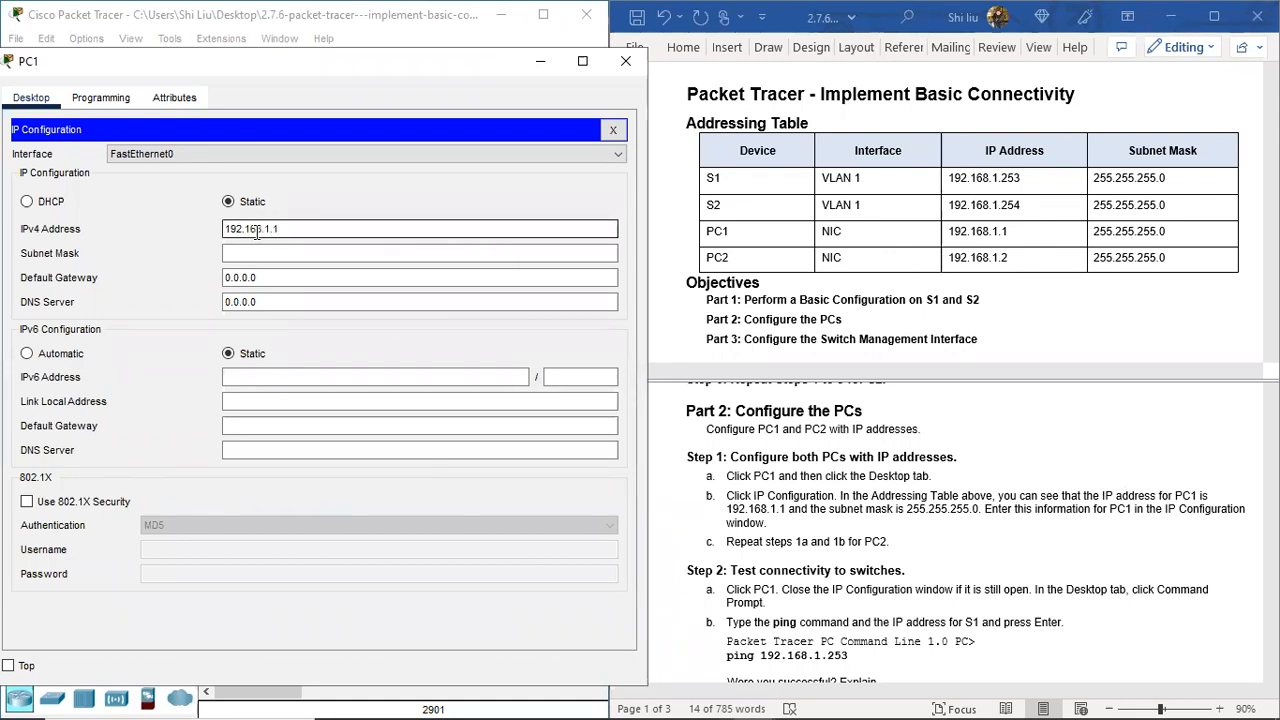
key("Tab")
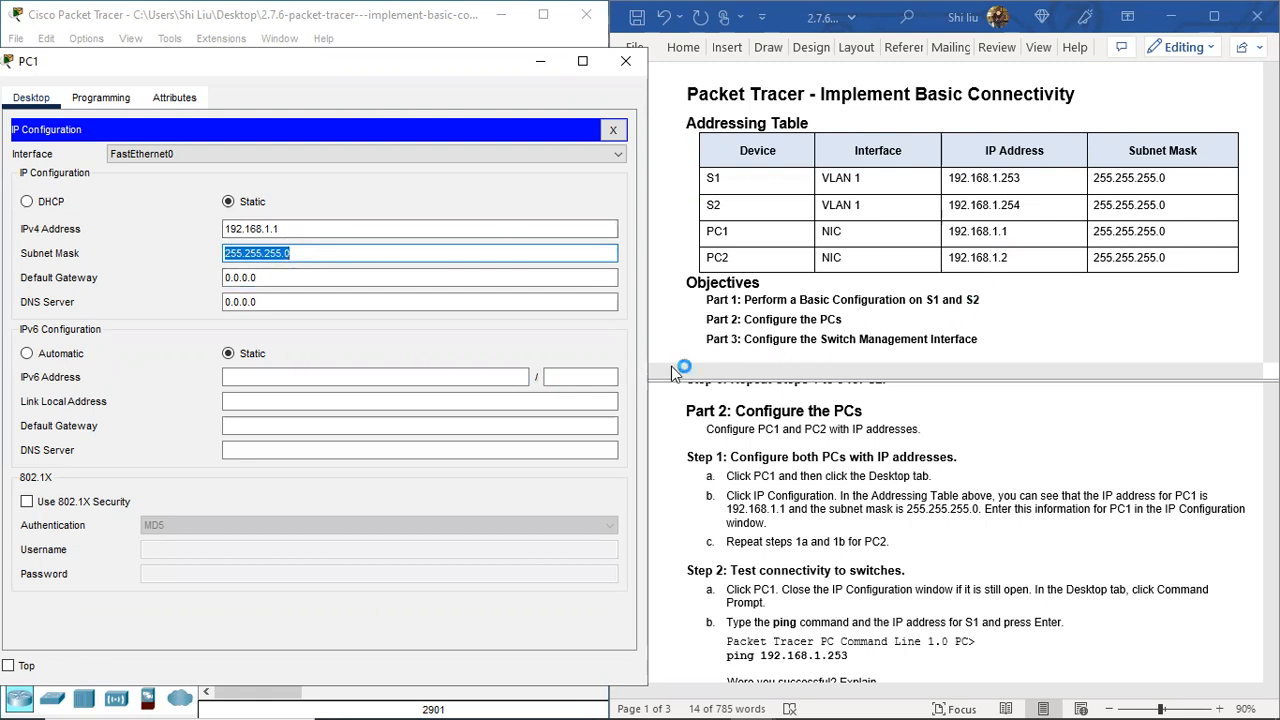
left_click(624, 60)
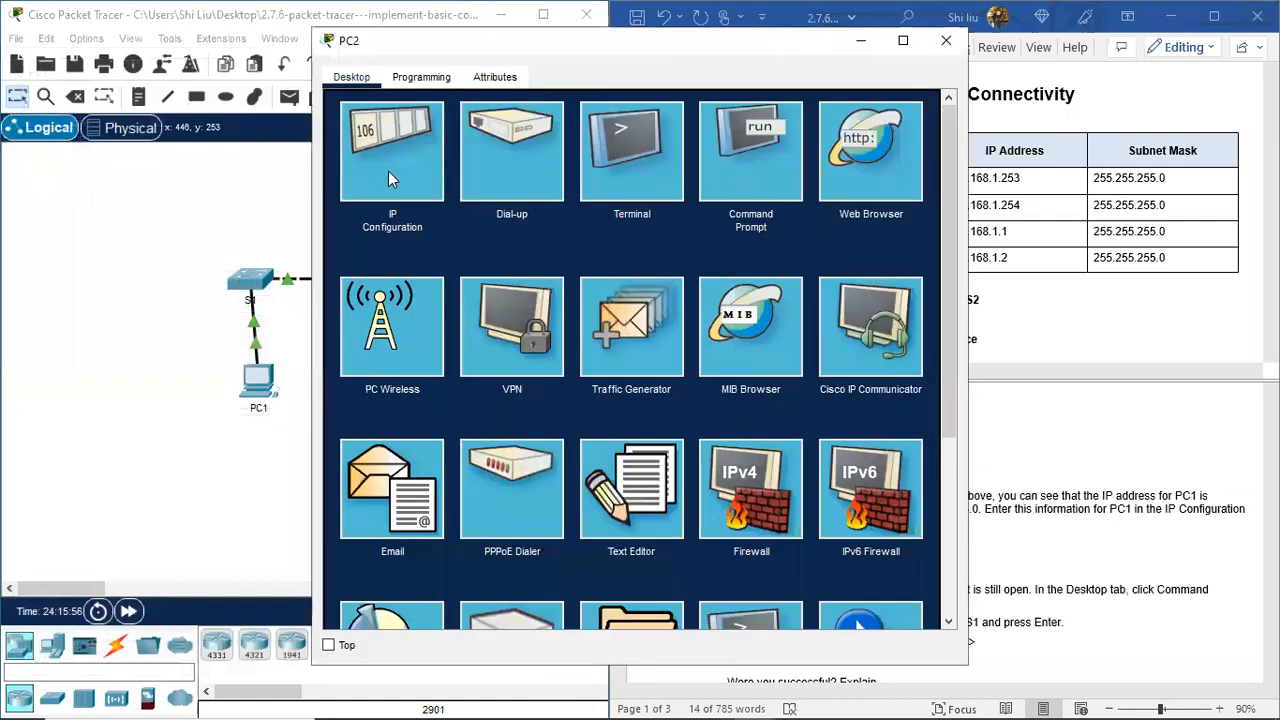
Step: In PC2's IP Configuration enter 192.168.1.2 with mask 255.255.255.0, then close the window
left_click(409, 173)
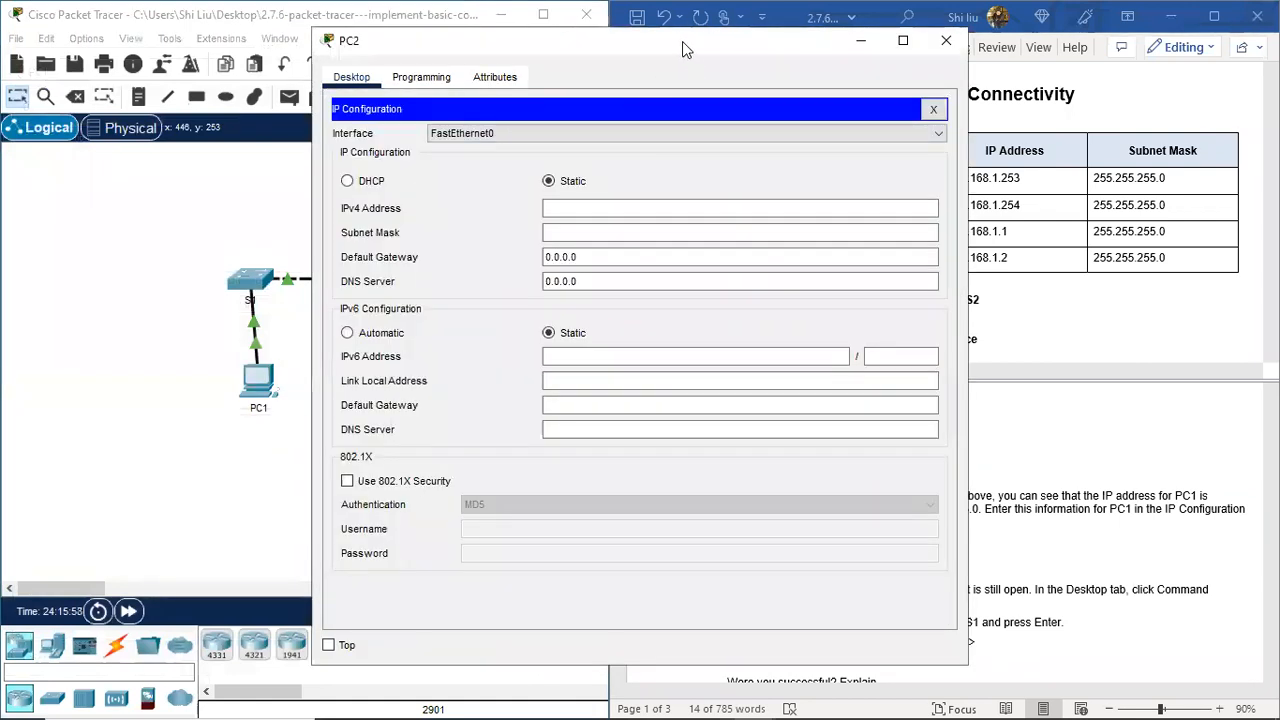
left_click_drag(682, 41, 388, 33)
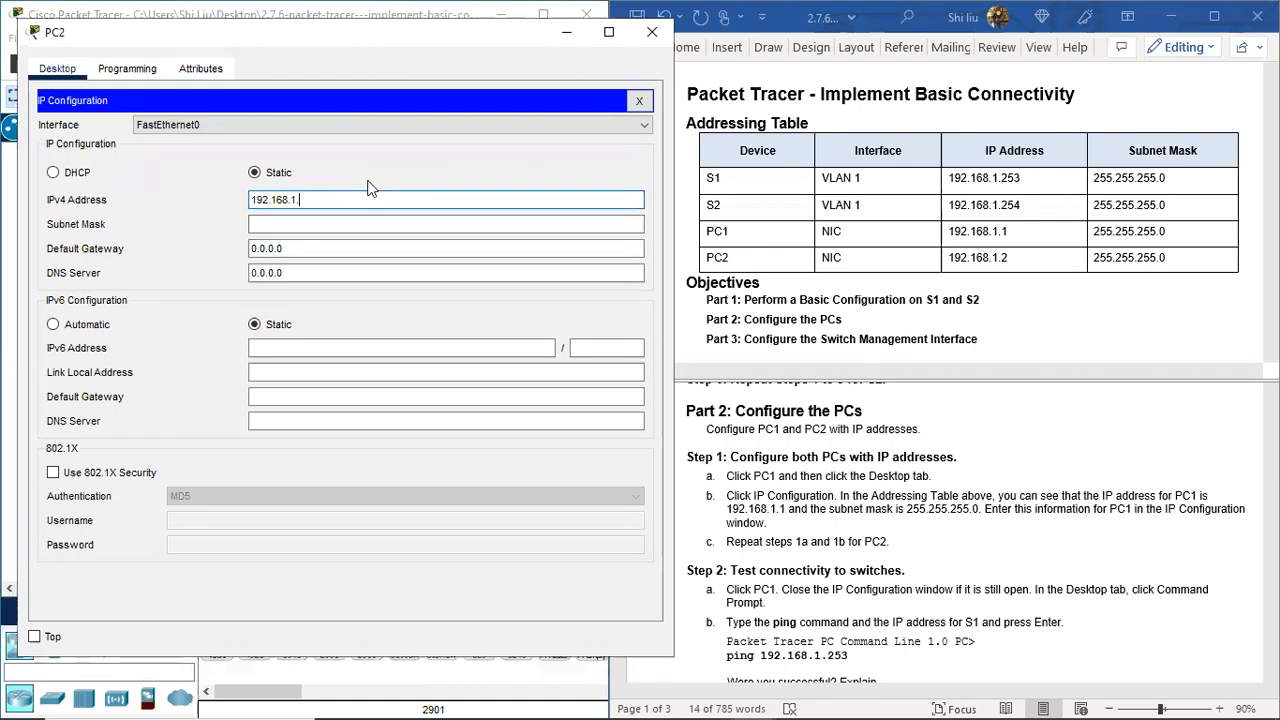
key("Tab")
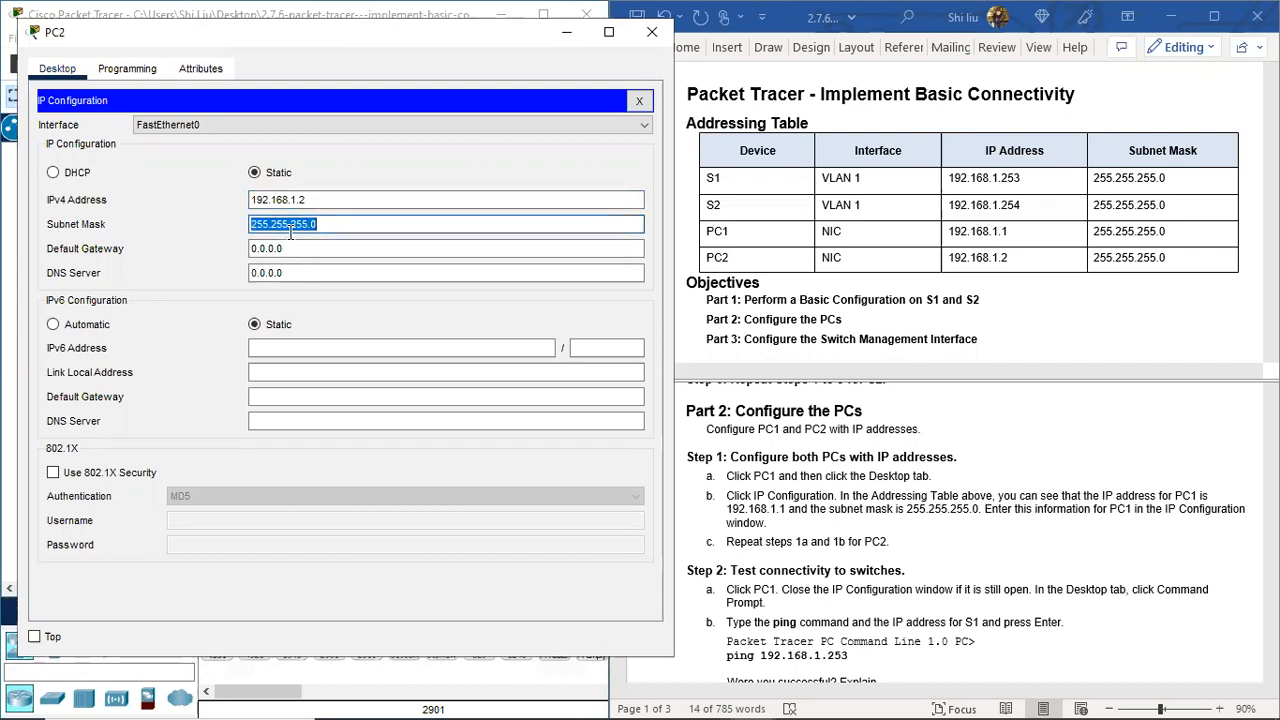
left_click(650, 37)
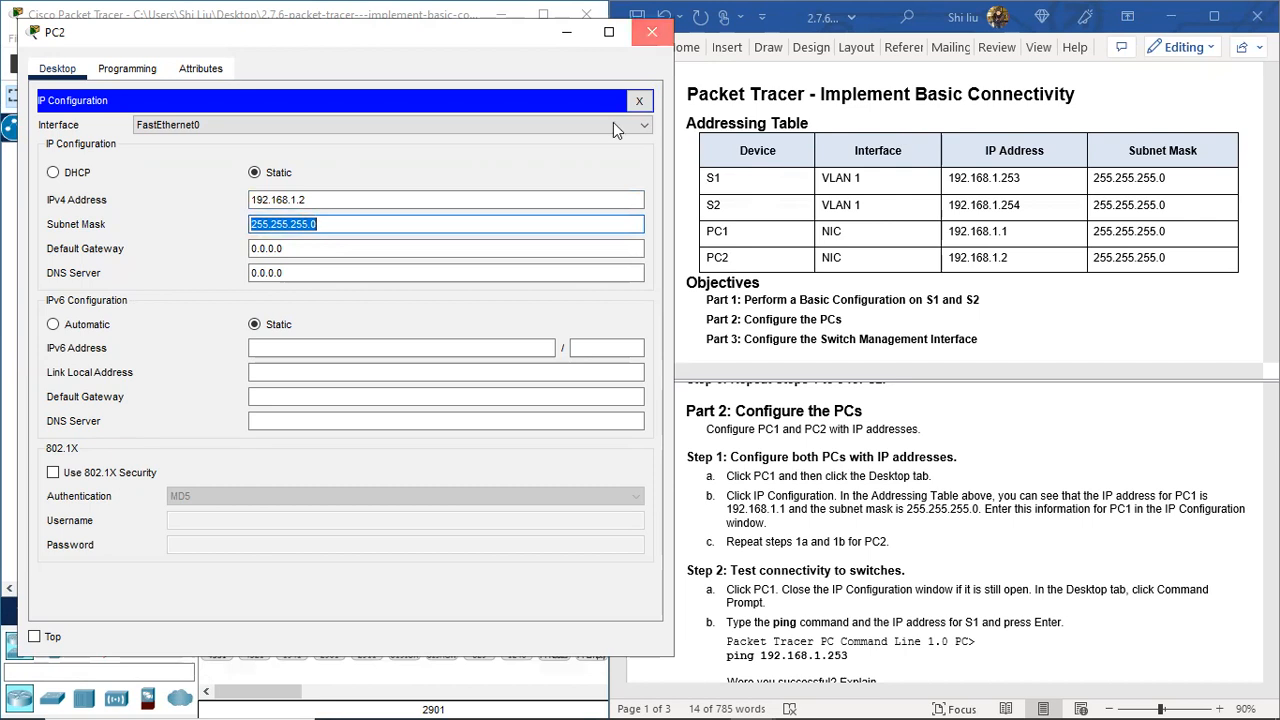
left_click(651, 32)
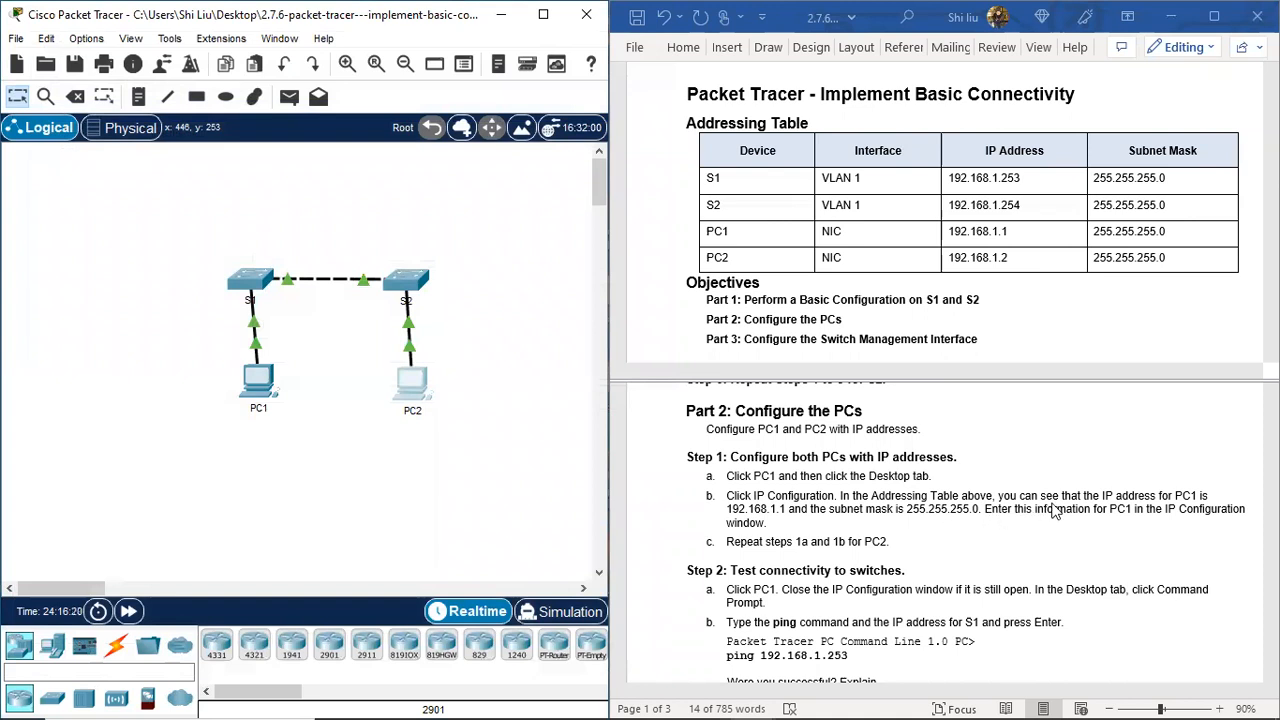
scroll(1055, 510, "down", 2)
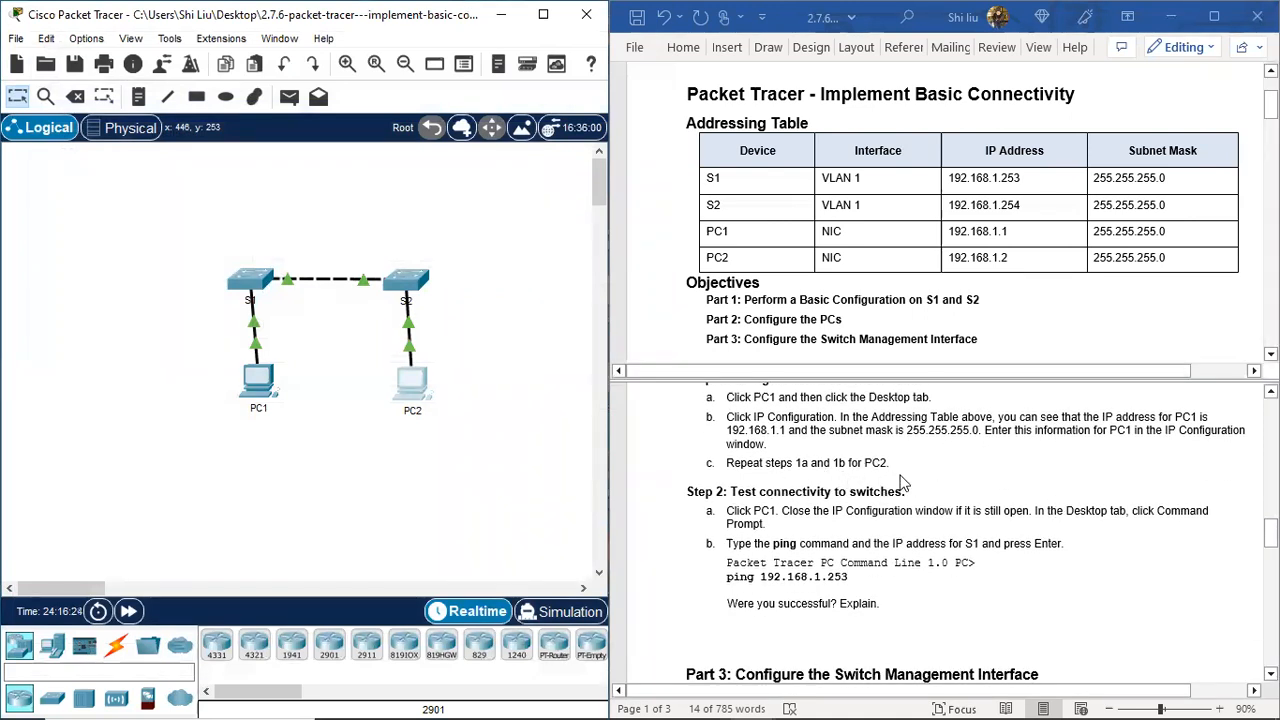
scroll(903, 484, "down", 1)
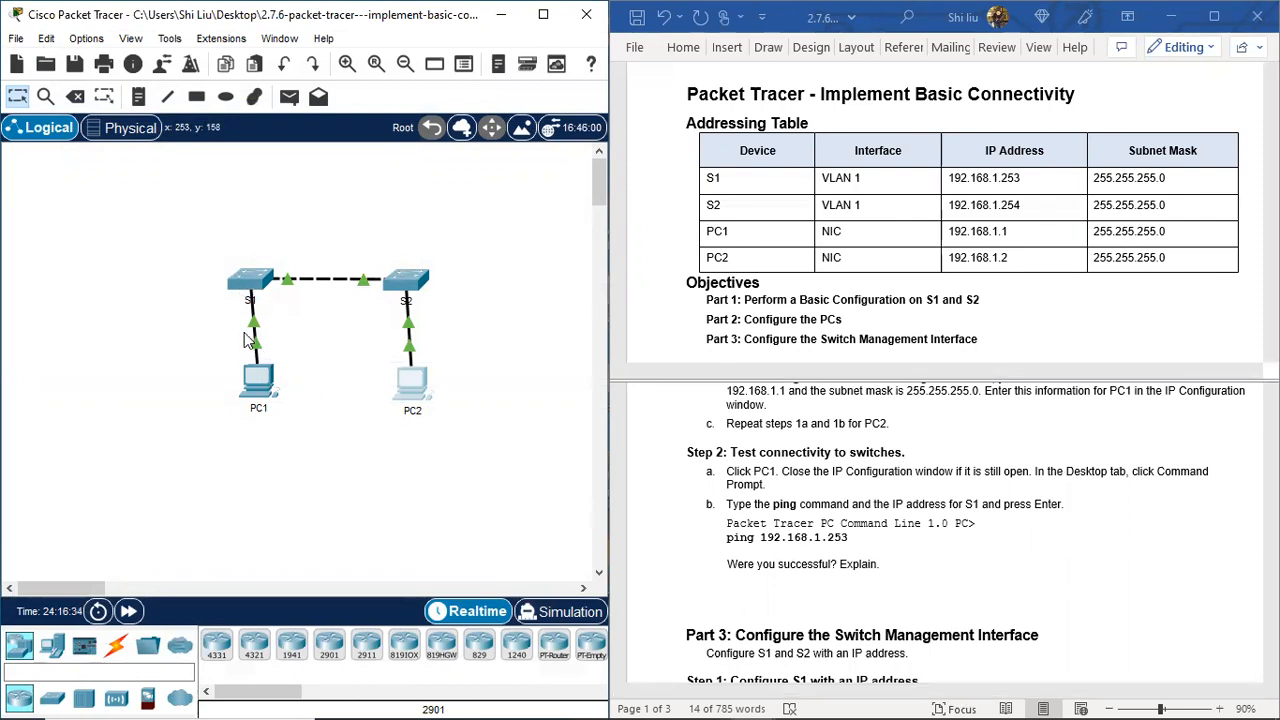
Step: From PC1's Command Prompt ping 192.168.1.253 and arrange windows to view the 100% loss result
left_click(260, 383)
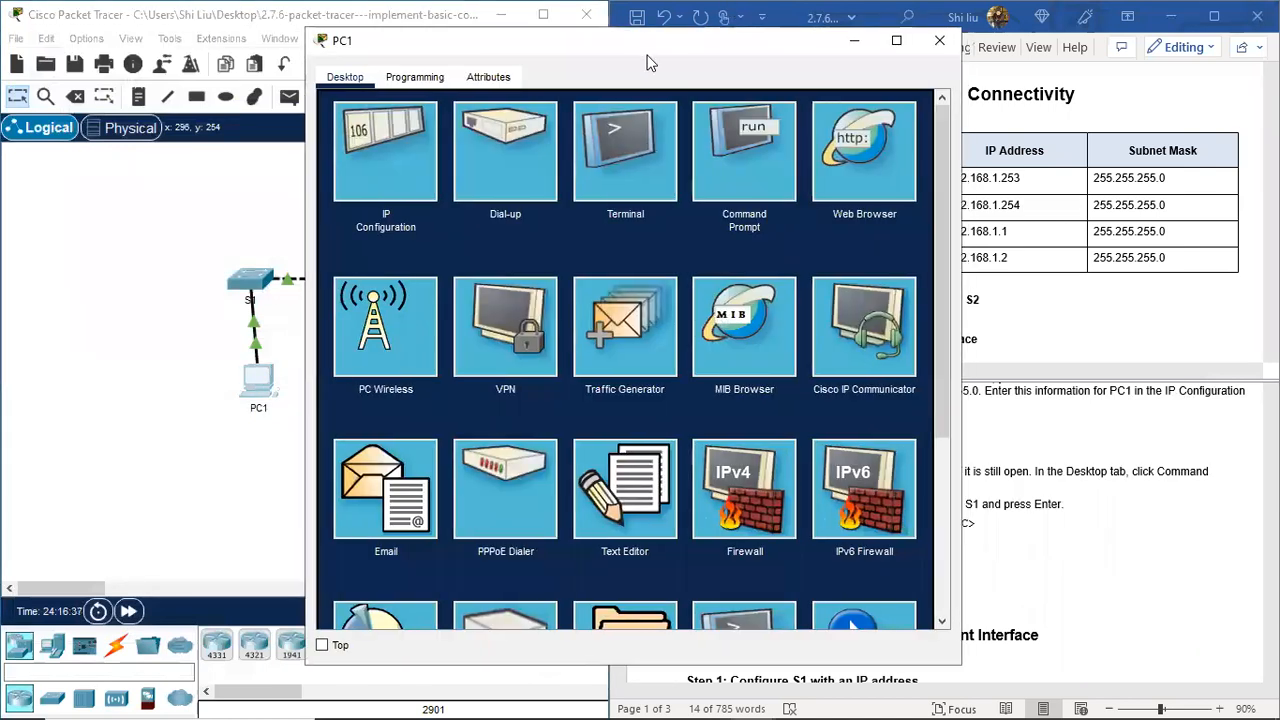
left_click_drag(647, 63, 332, 73)
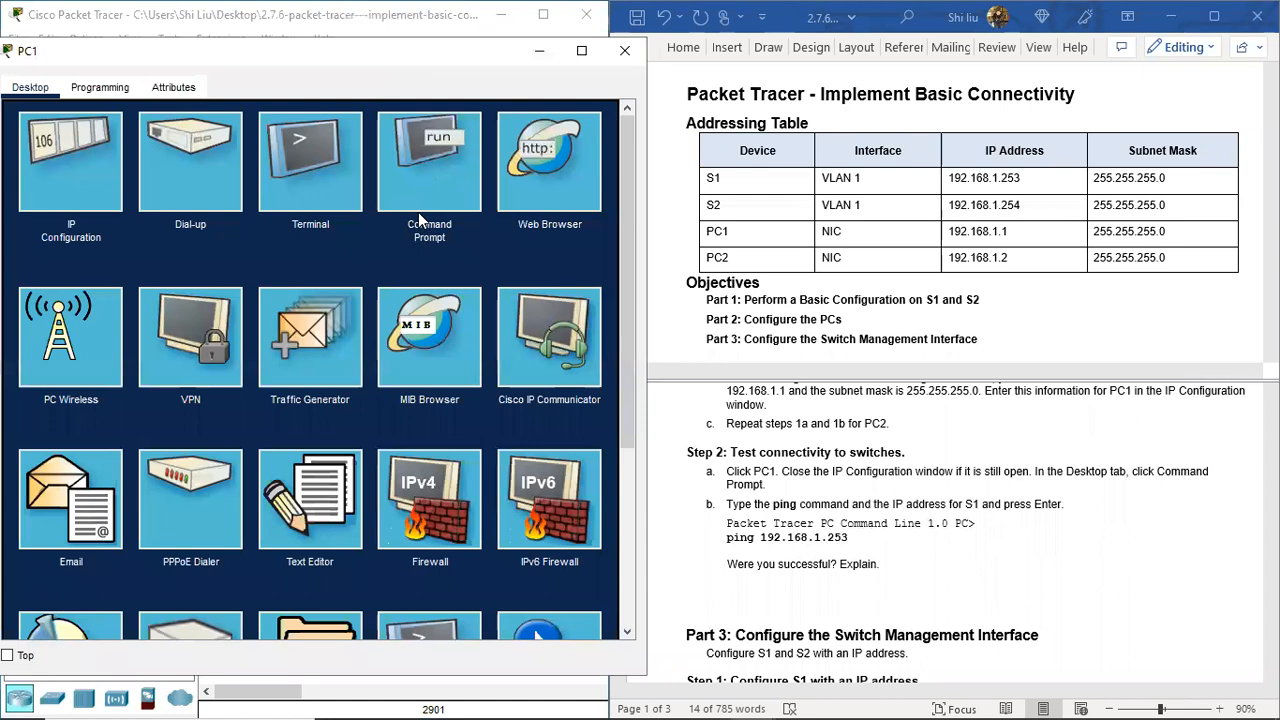
left_click(420, 205)
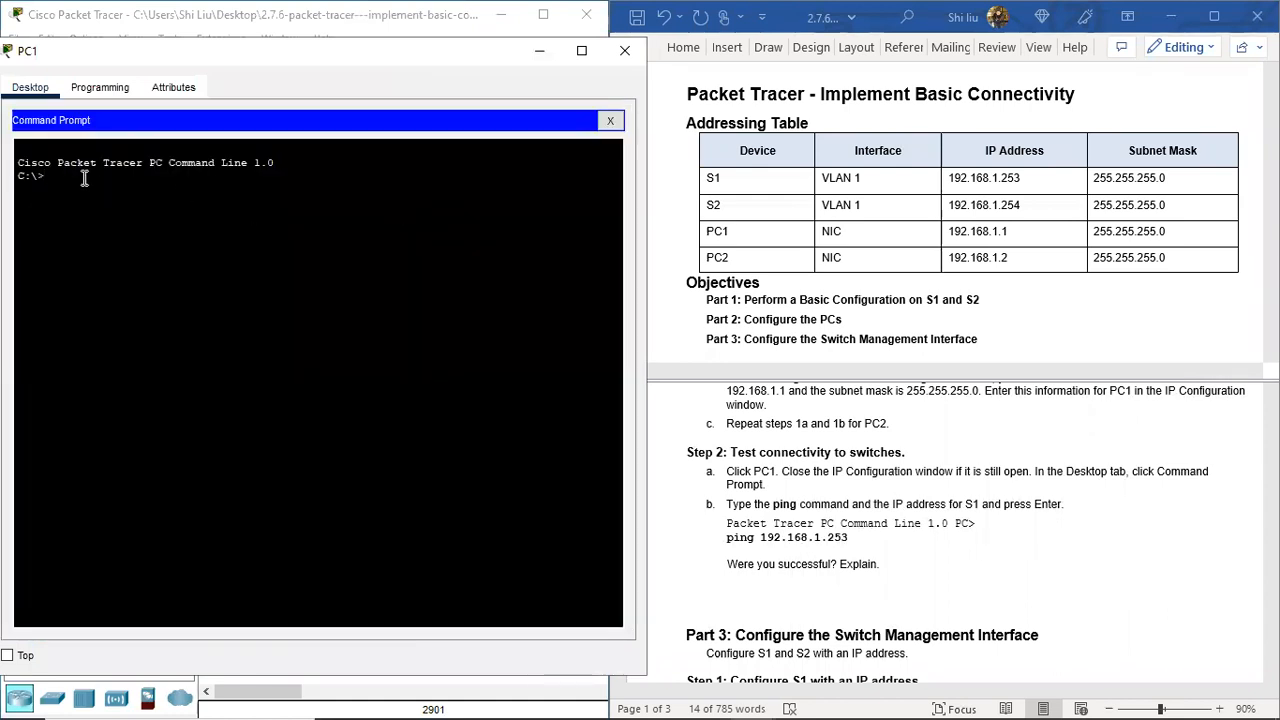
type("ping 192.168.1.253")
key("Return")
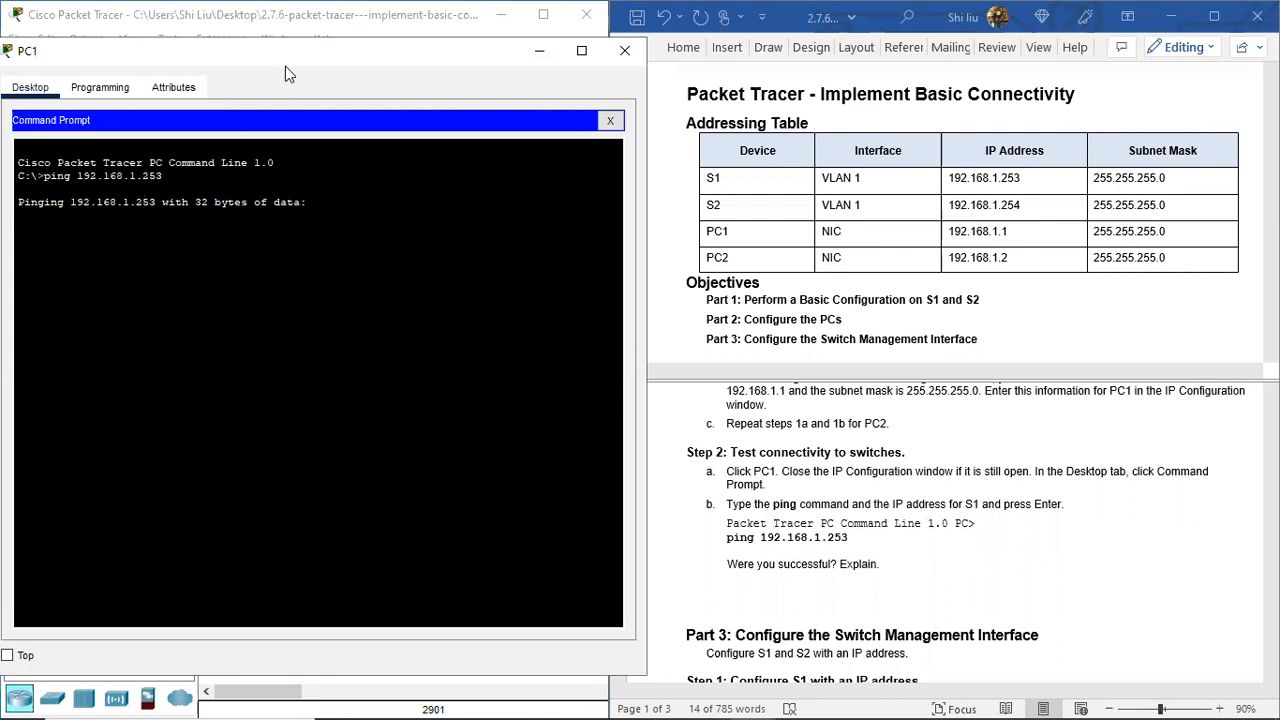
left_click_drag(320, 67, 745, 266)
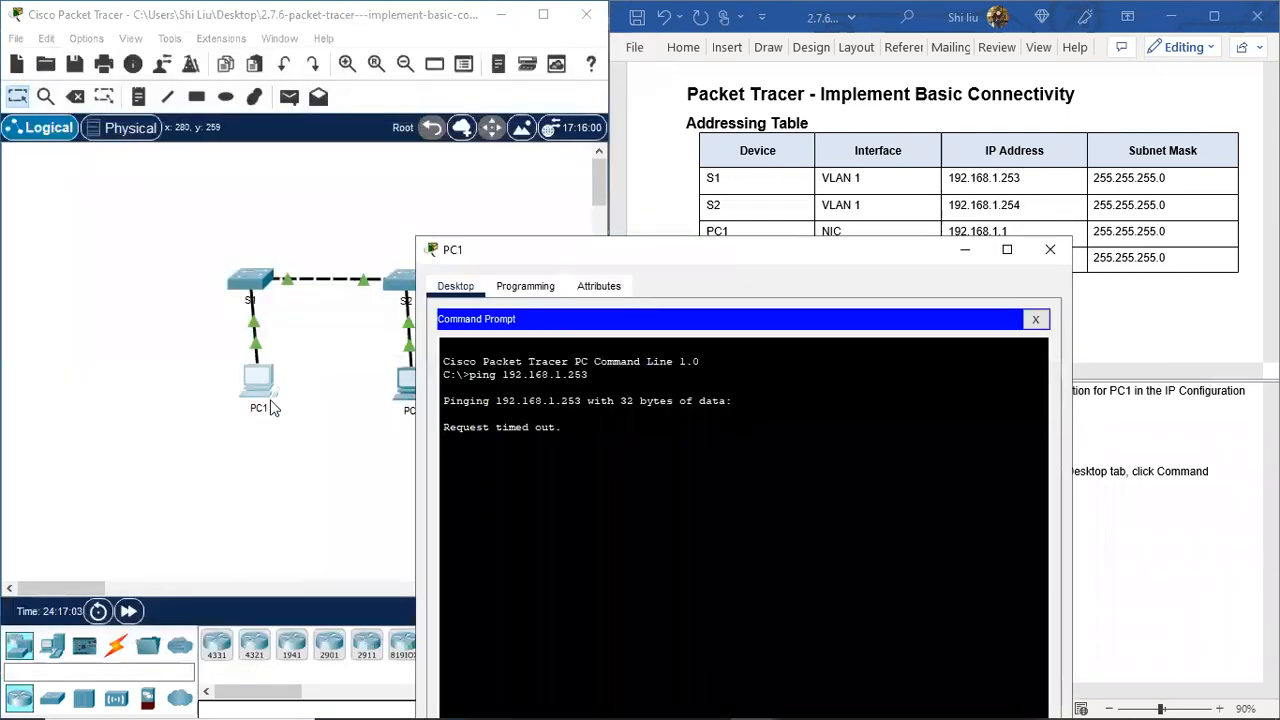
left_click(268, 460)
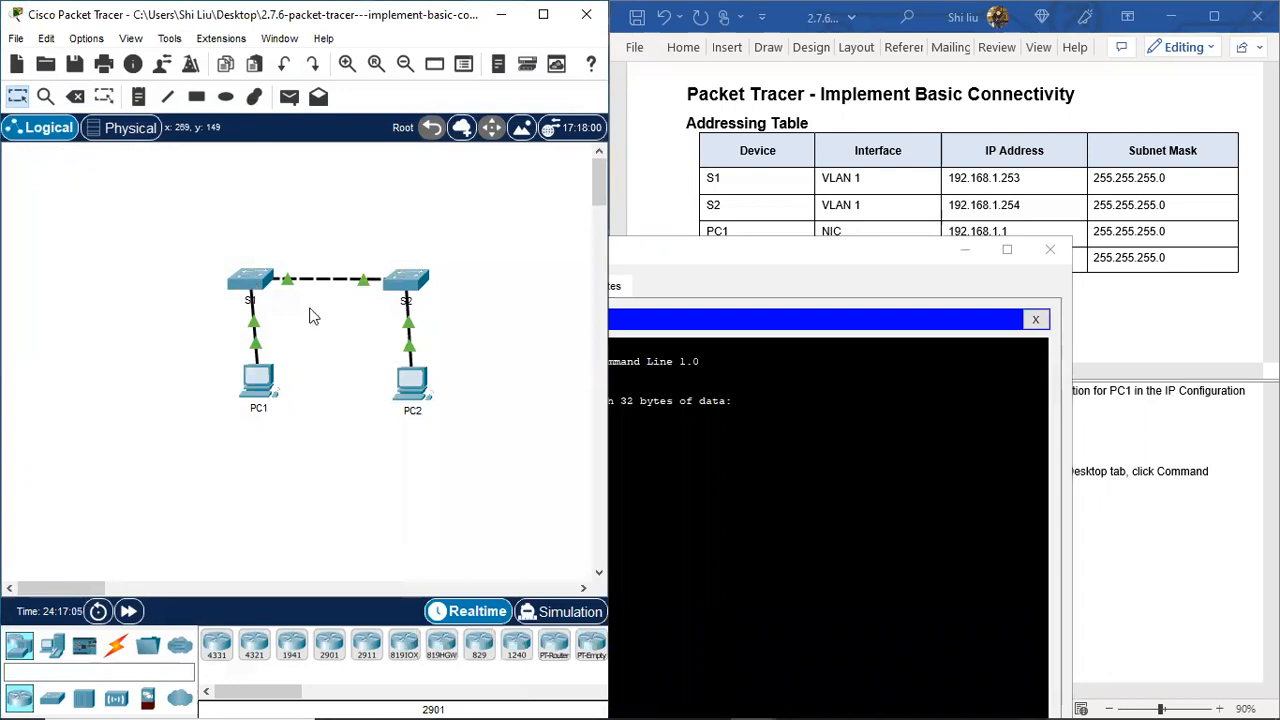
left_click(727, 258)
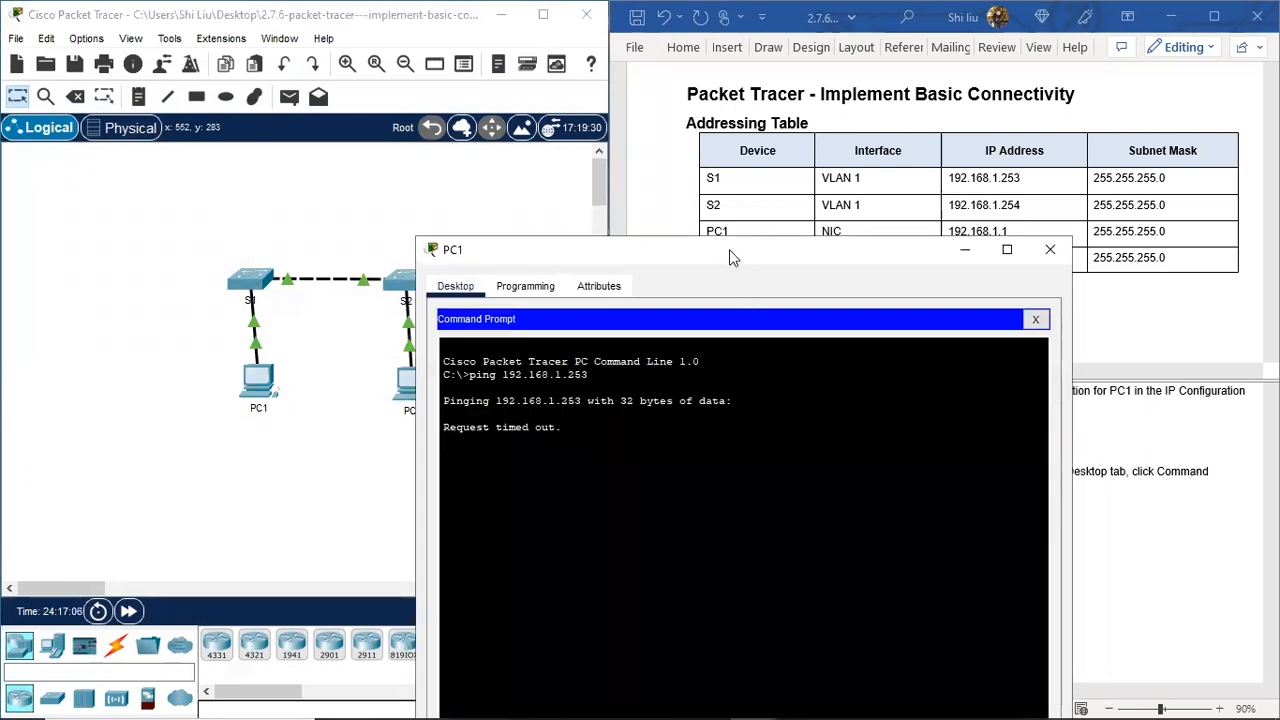
left_click_drag(729, 258, 296, 74)
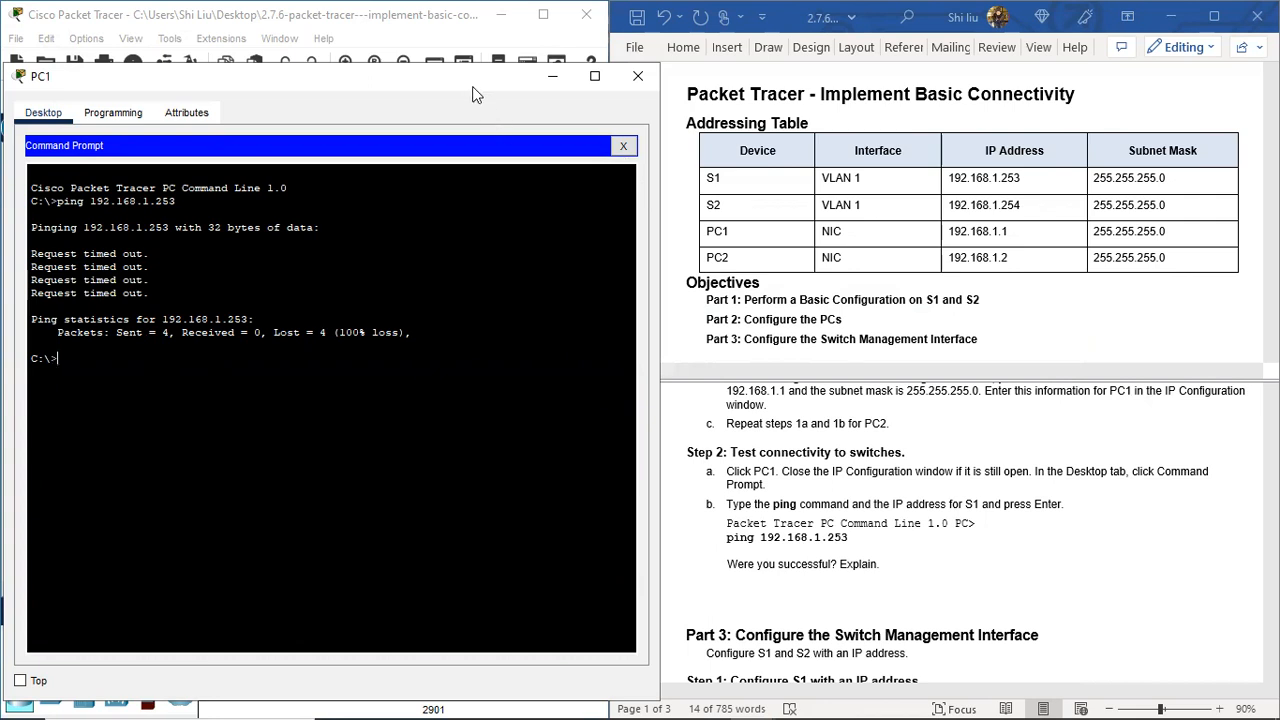
Step: Scroll the lab sheet to Part 3 Step 1 and close PC1's command window
left_click_drag(477, 94, 493, 484)
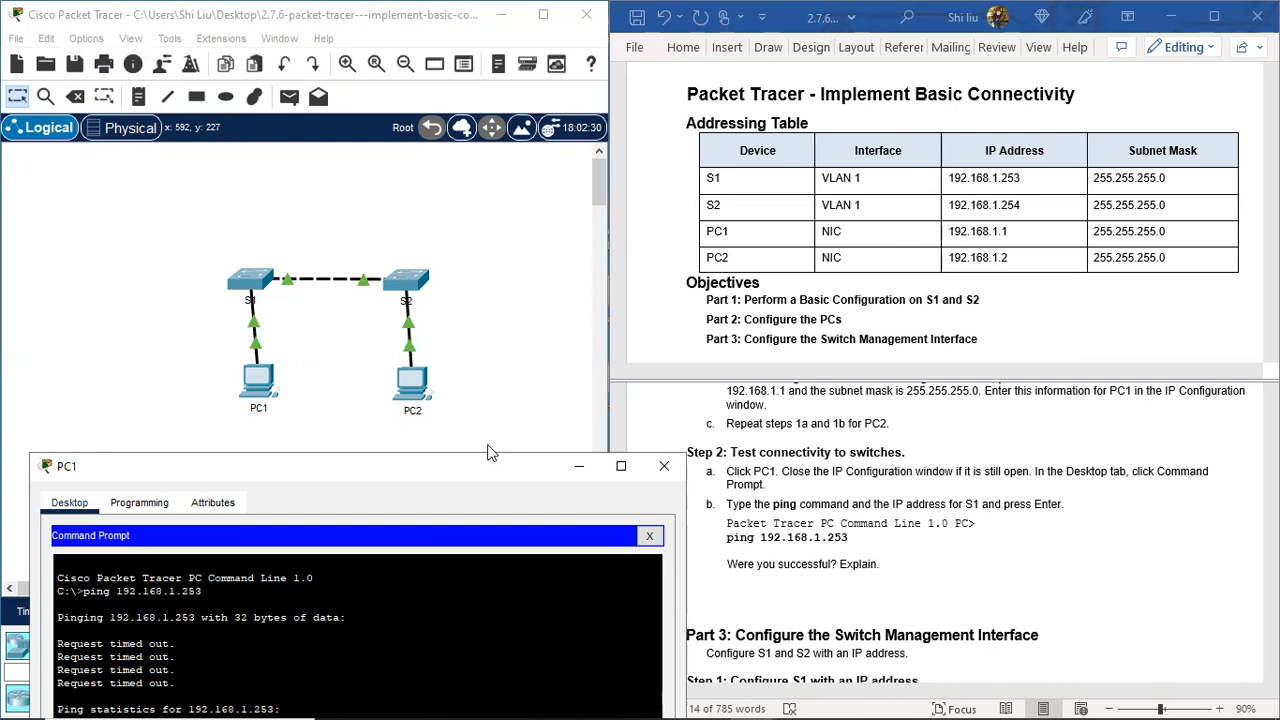
left_click_drag(502, 474, 456, 61)
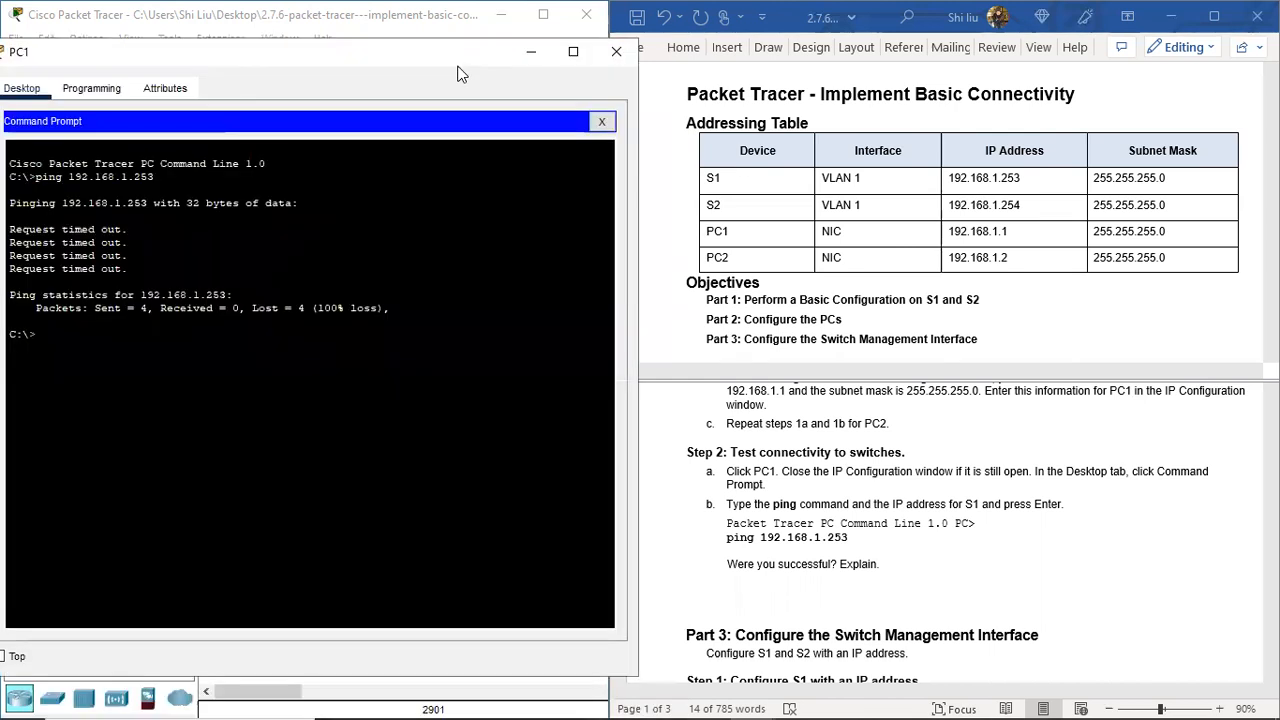
scroll(926, 552, "down", 3)
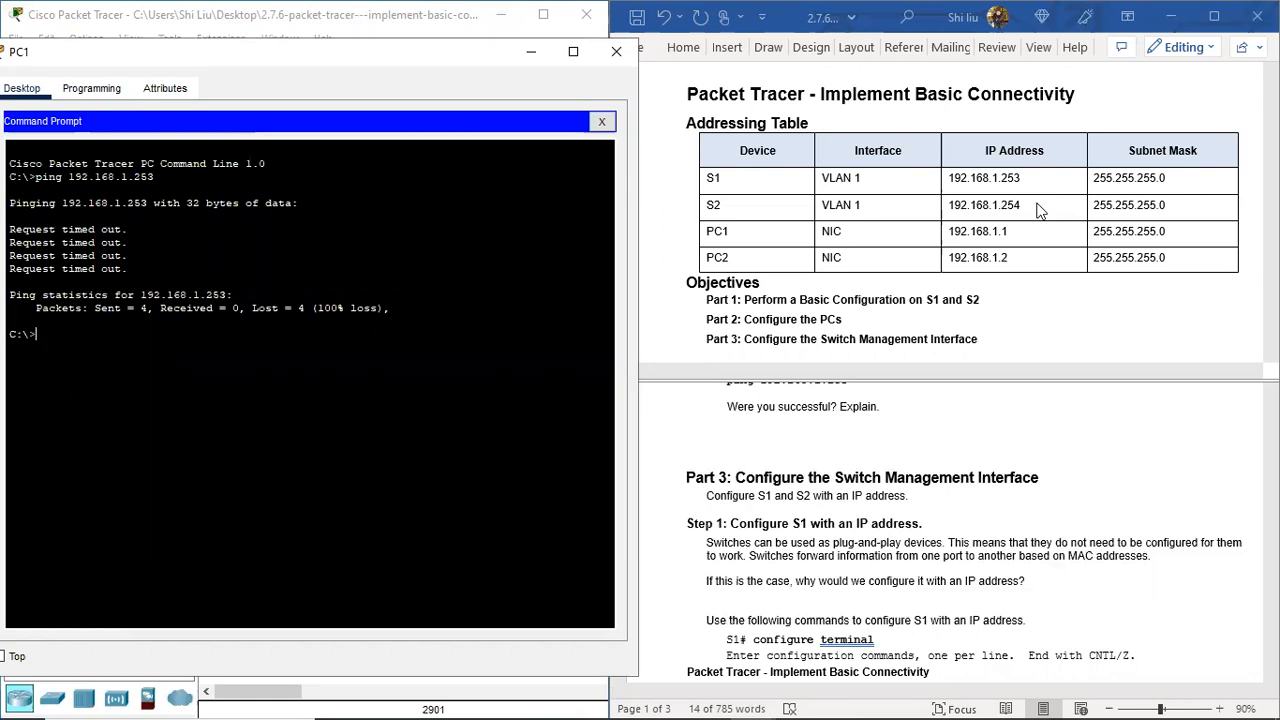
scroll(790, 540, "down", 1)
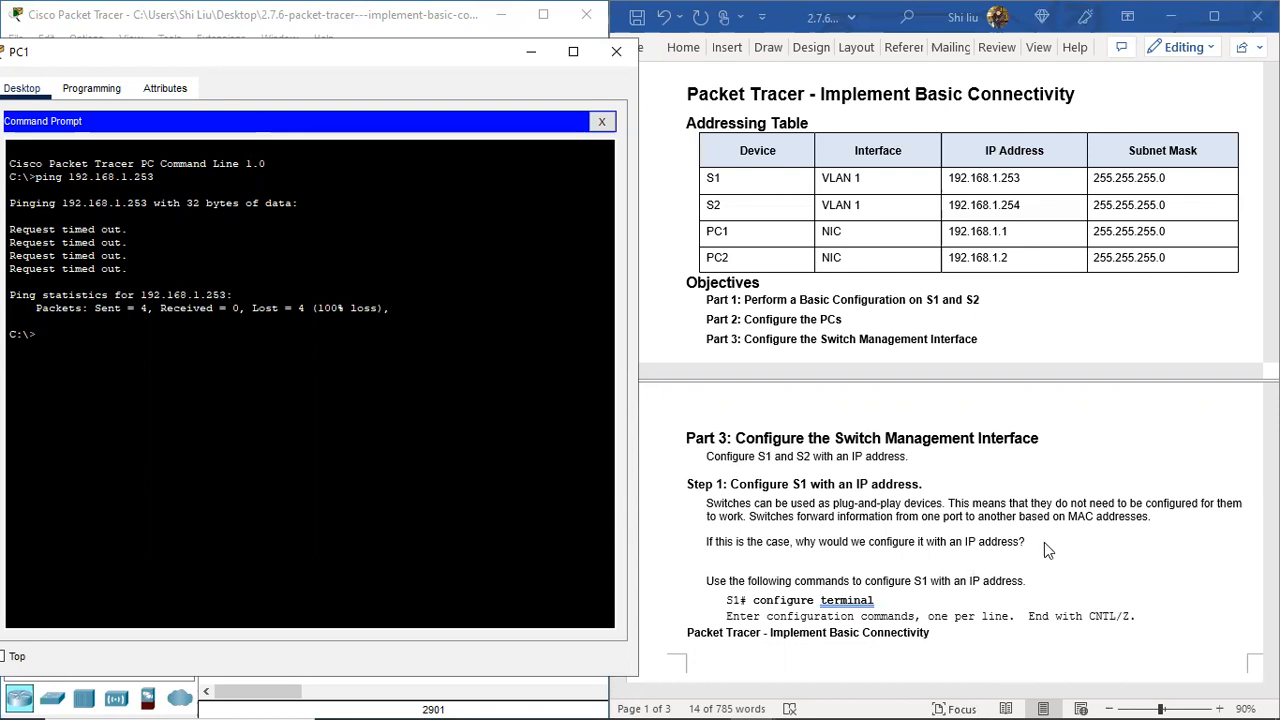
scroll(1047, 542, "down", 1)
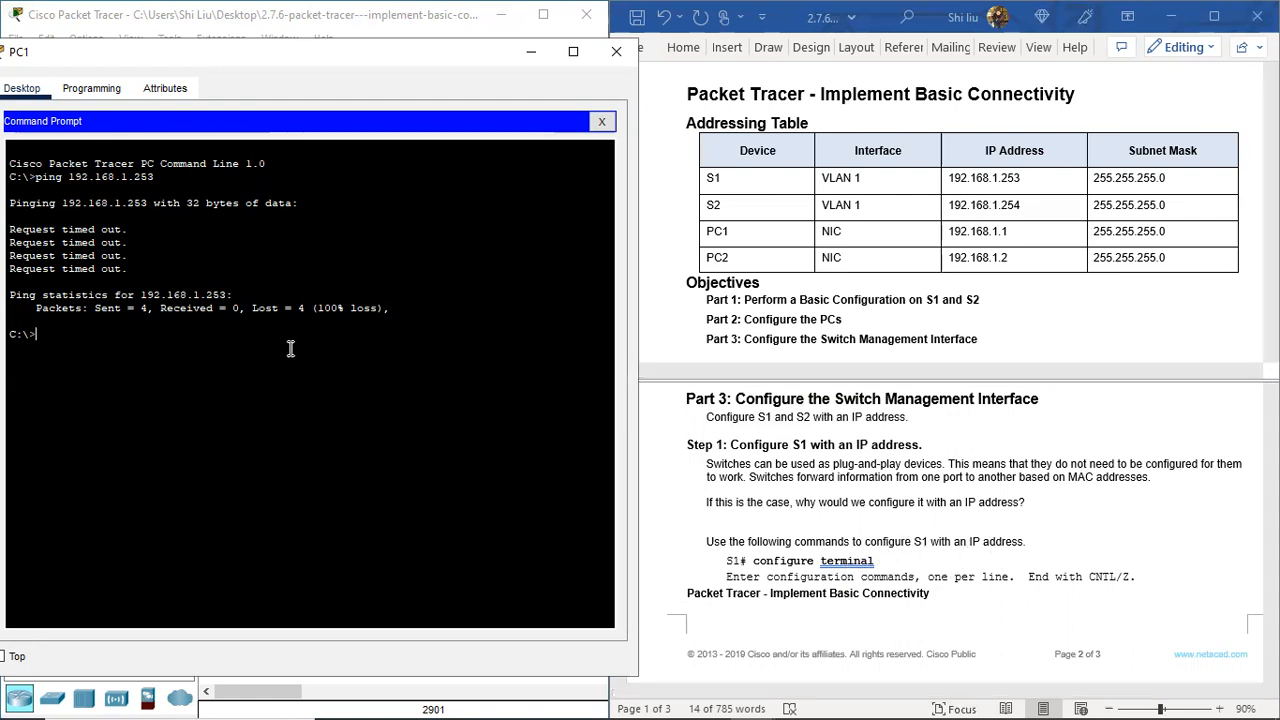
left_click(616, 60)
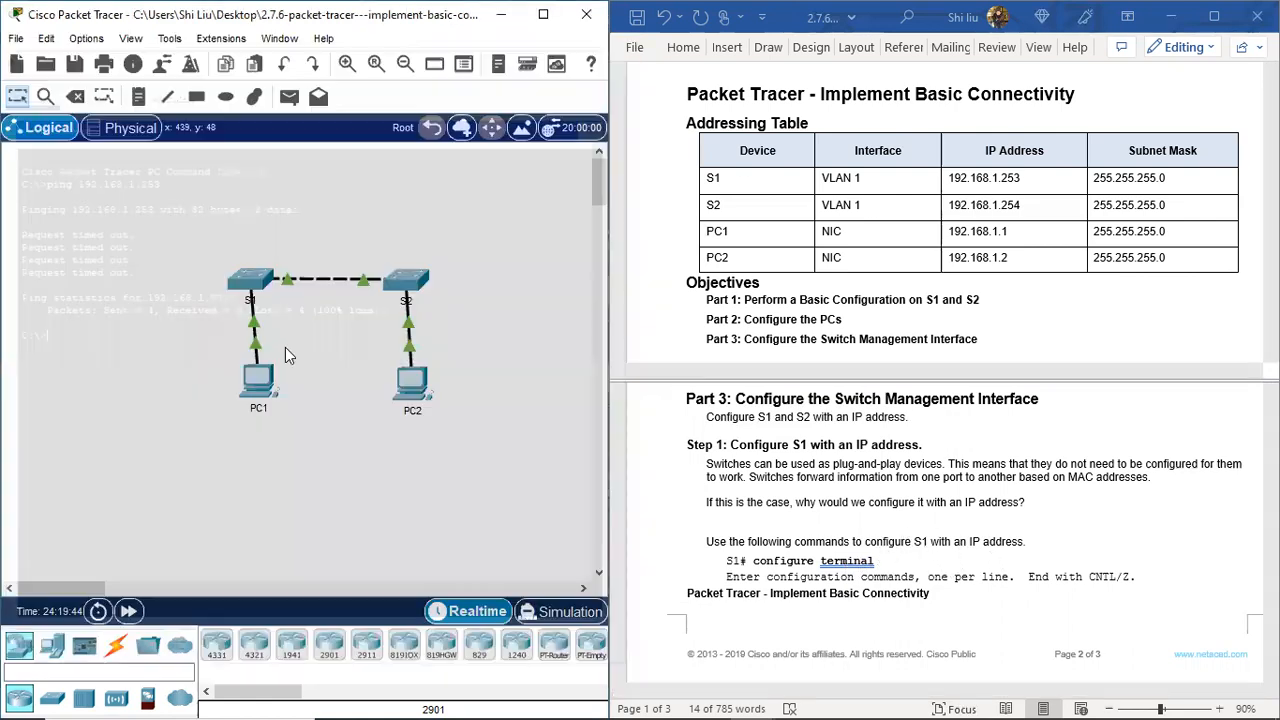
Step: Open switch S1's CLI and enter global configuration mode with conf t
left_click(253, 283)
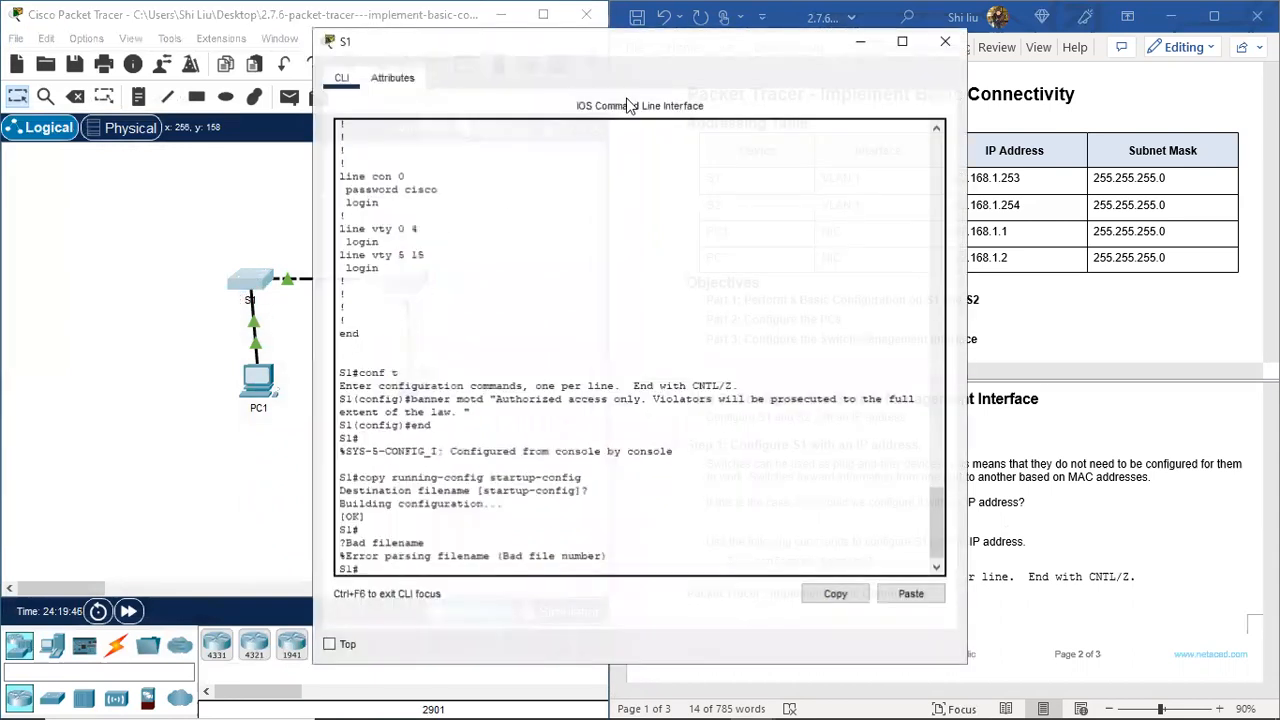
left_click_drag(648, 52, 341, 49)
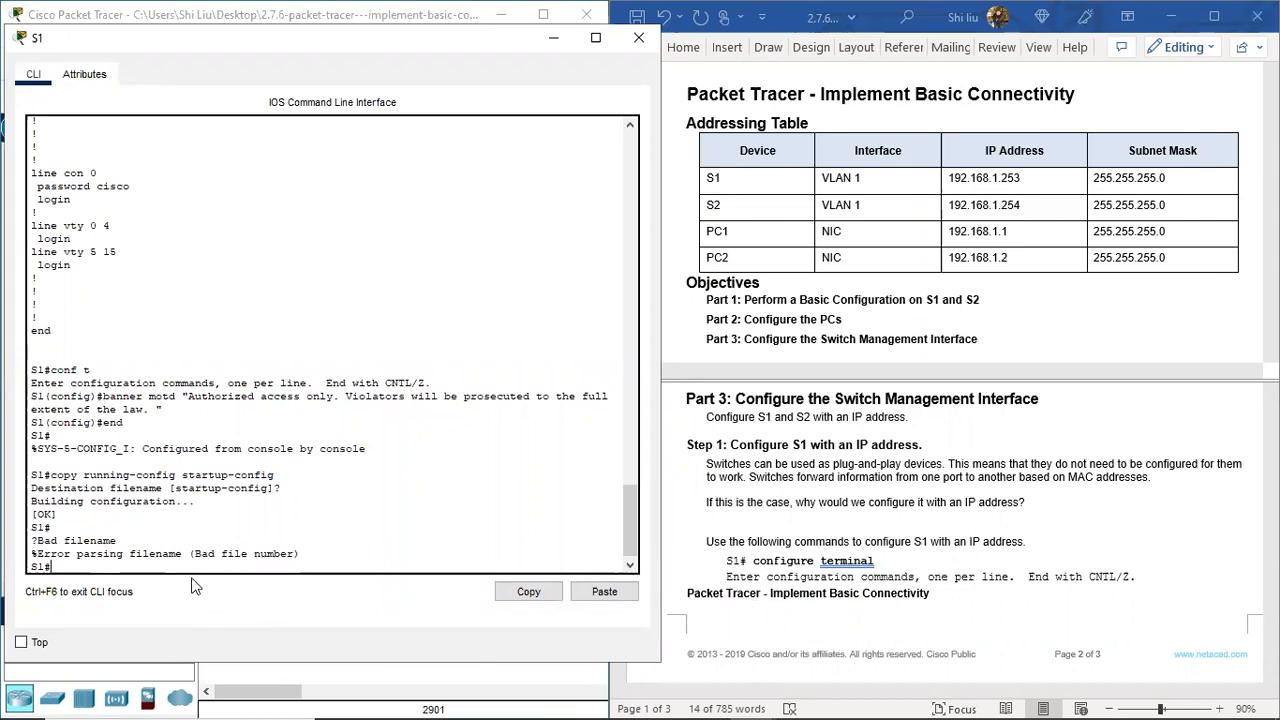
key("Return")
key("Return")
type("conf")
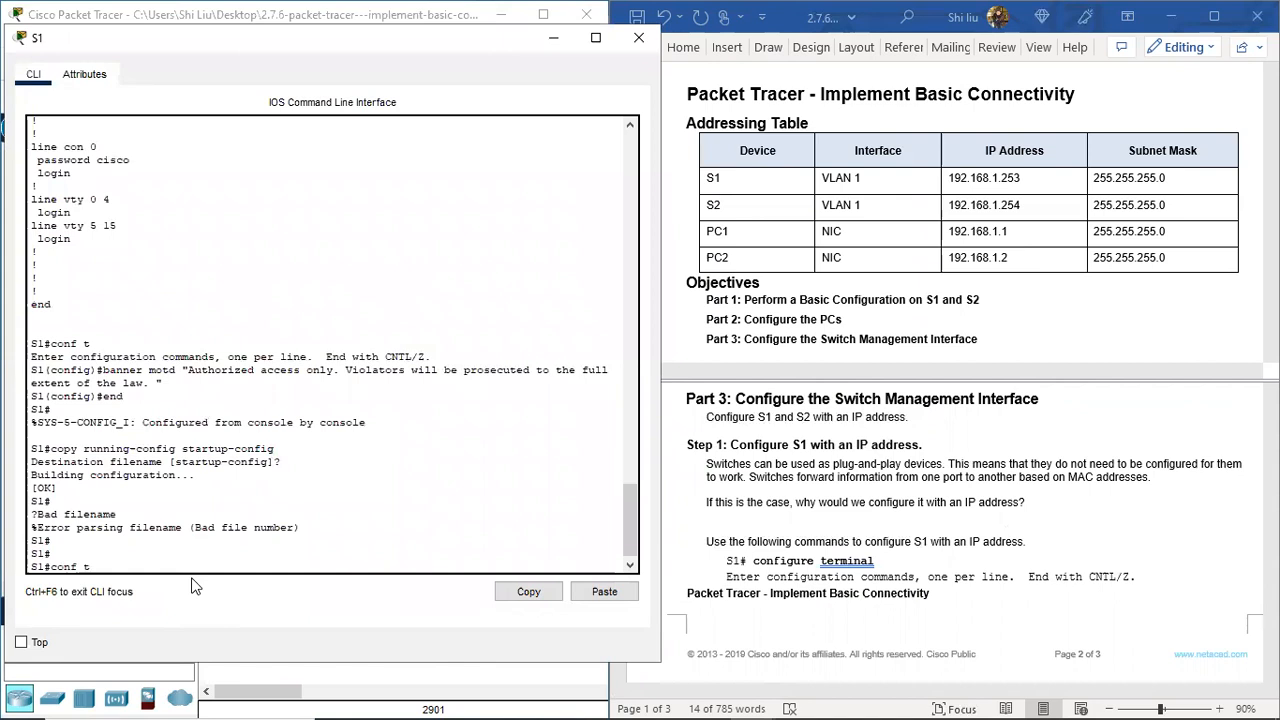
type(" t")
key("Return")
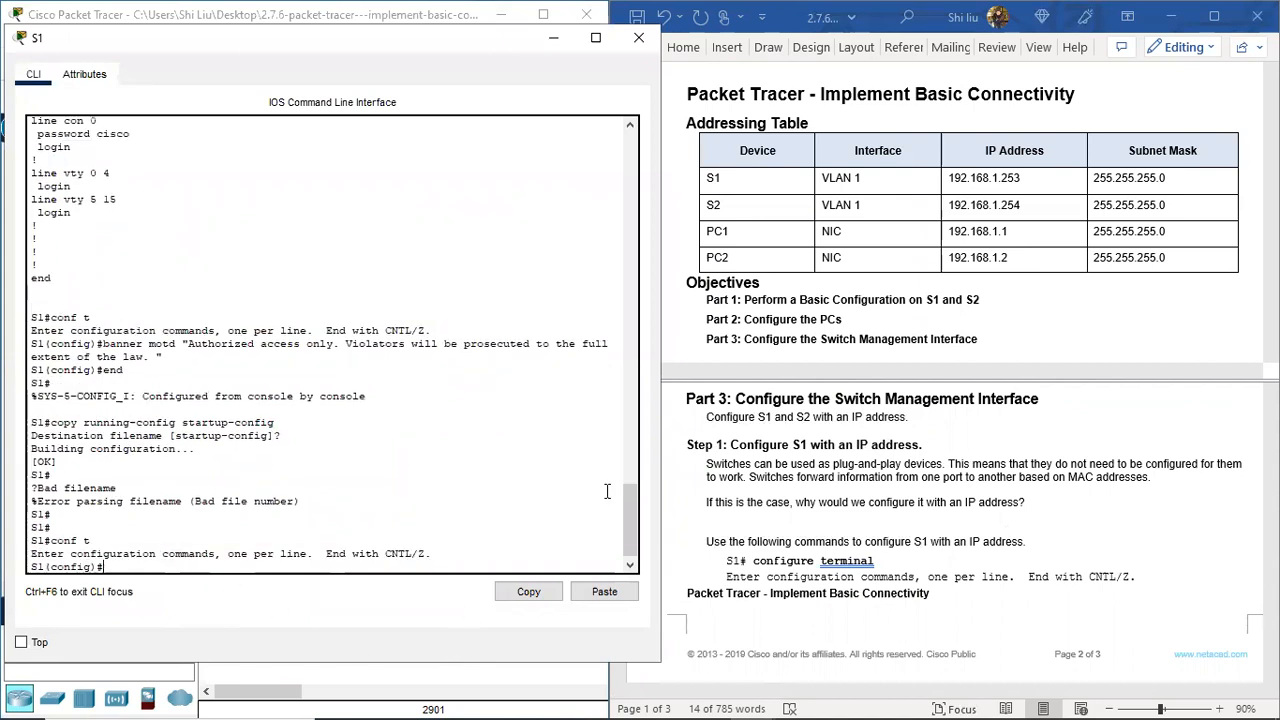
scroll(922, 527, "down", 3)
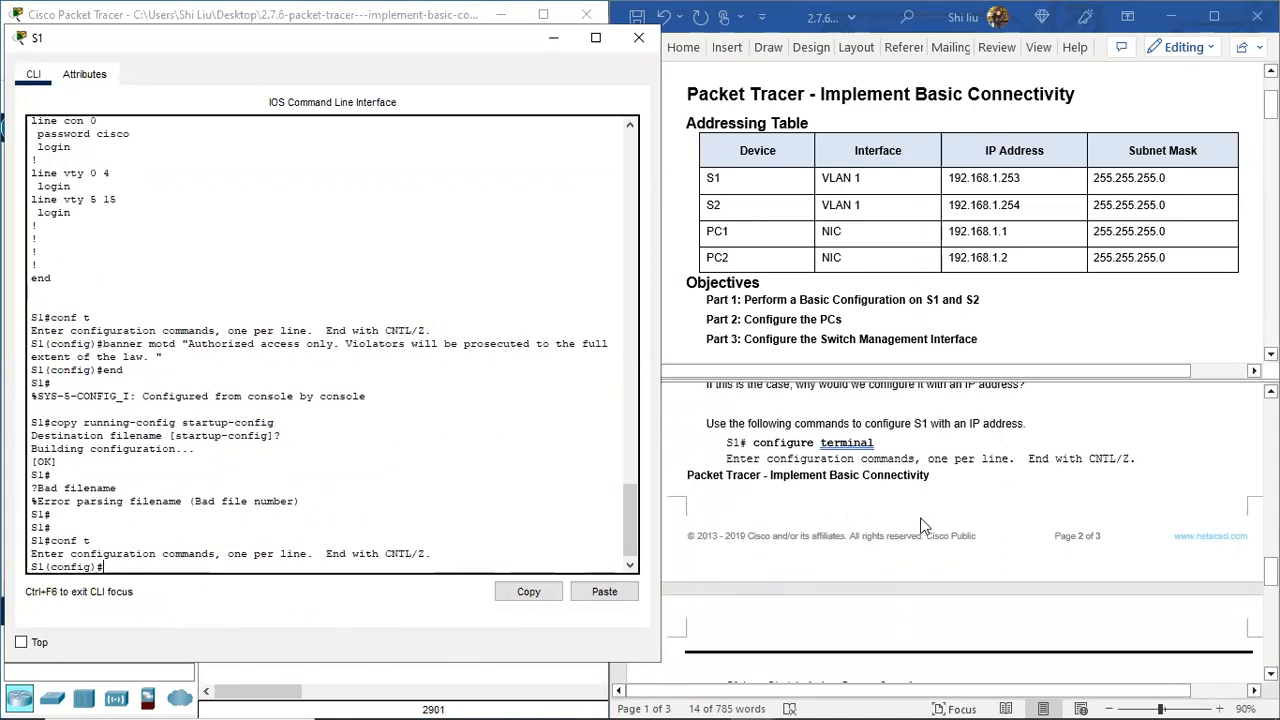
scroll(922, 527, "down", 4)
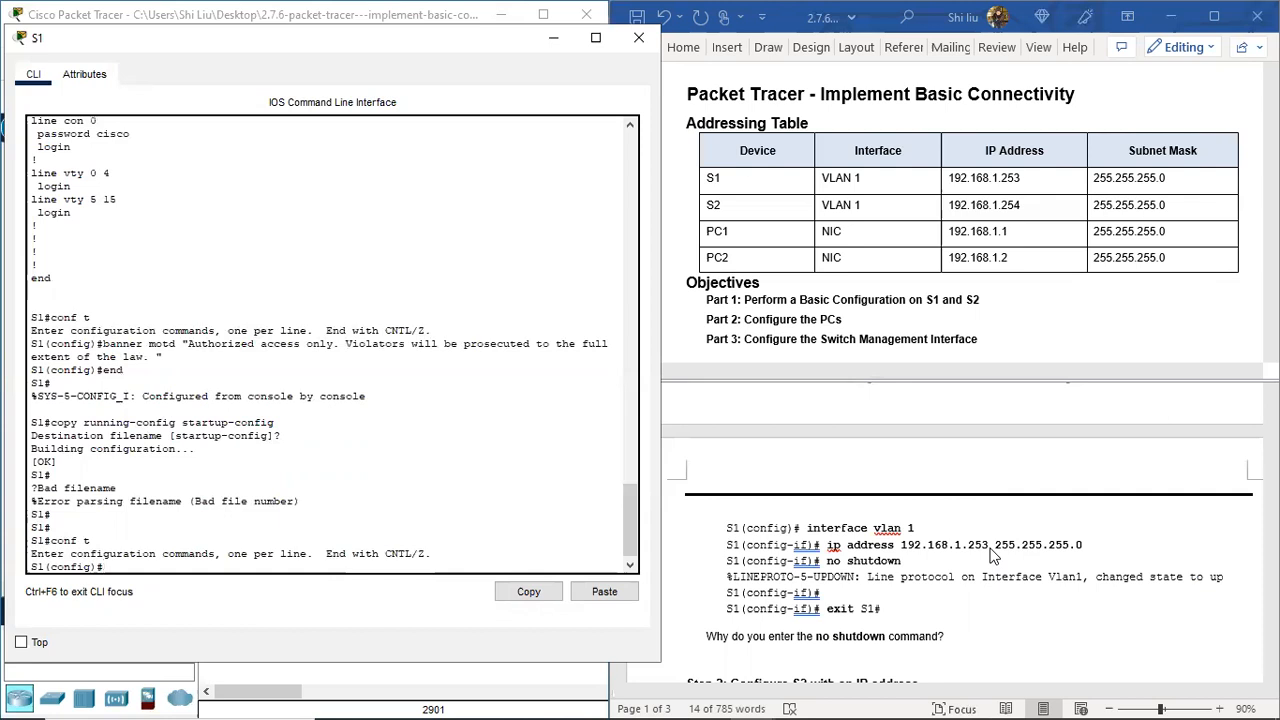
Step: Assign 192.168.1.253 255.255.255.0 to S1's VLAN 1 interface
type("interface vlan 1")
key("Return")
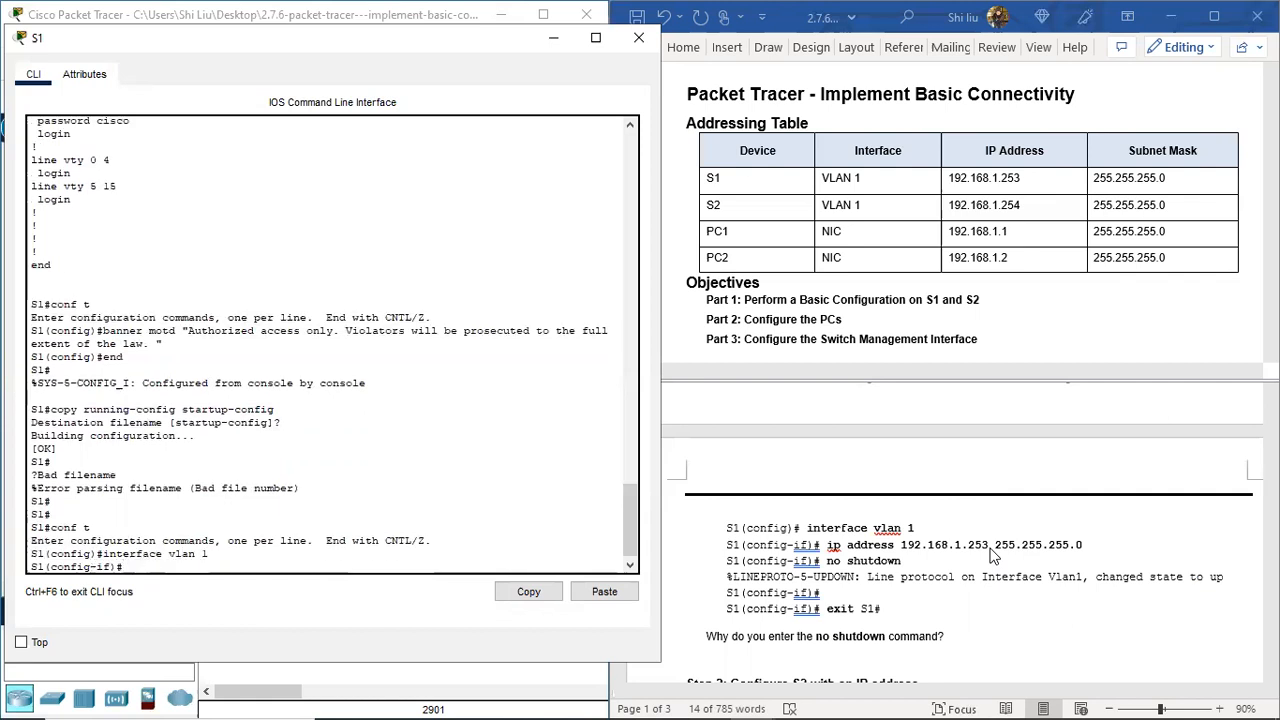
type("ip address")
type("192.168.1.25")
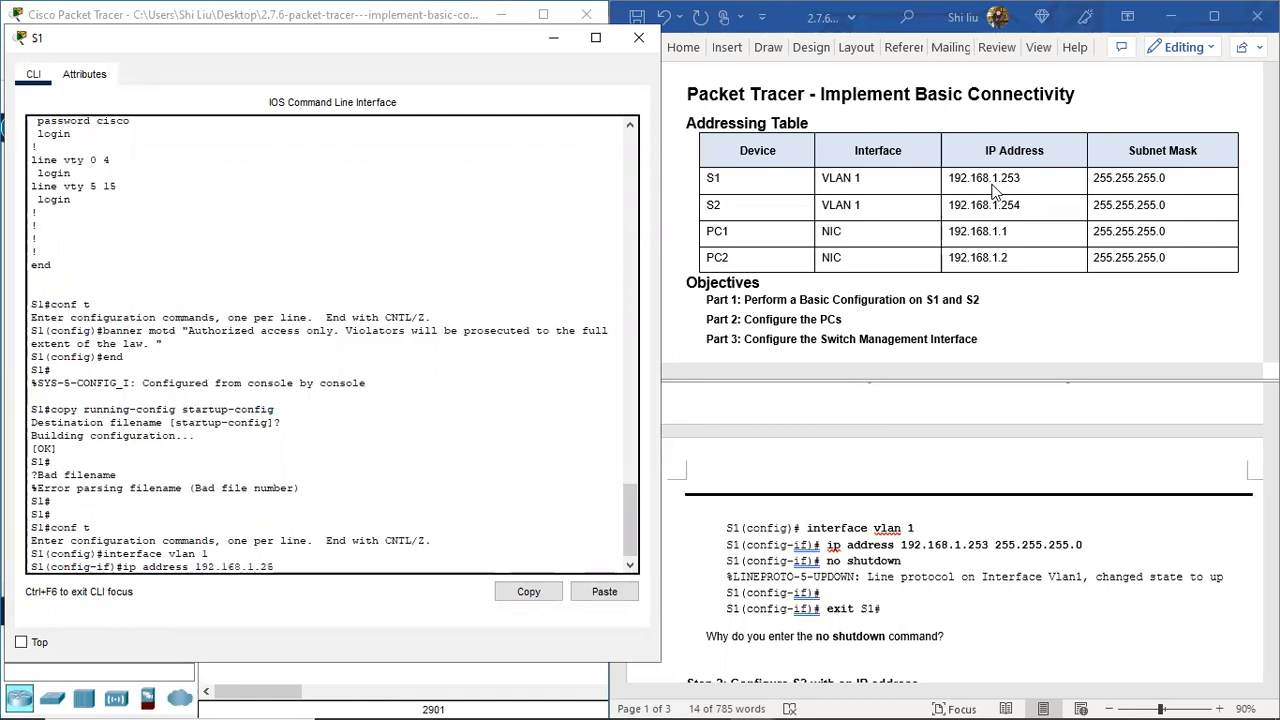
type("3 255.255.255.0")
key("Return")
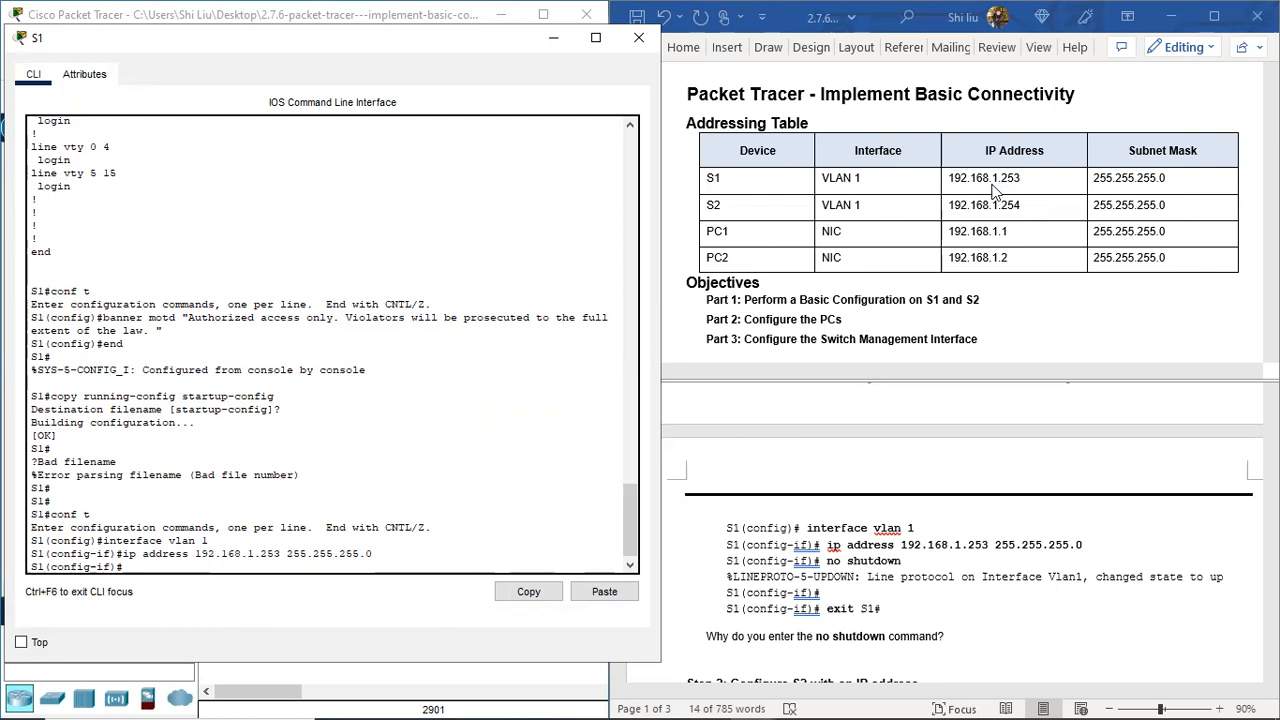
Step: Enable S1's VLAN 1 interface with no shutdown and exit interface configuration
type("no shutdown")
key("Return")
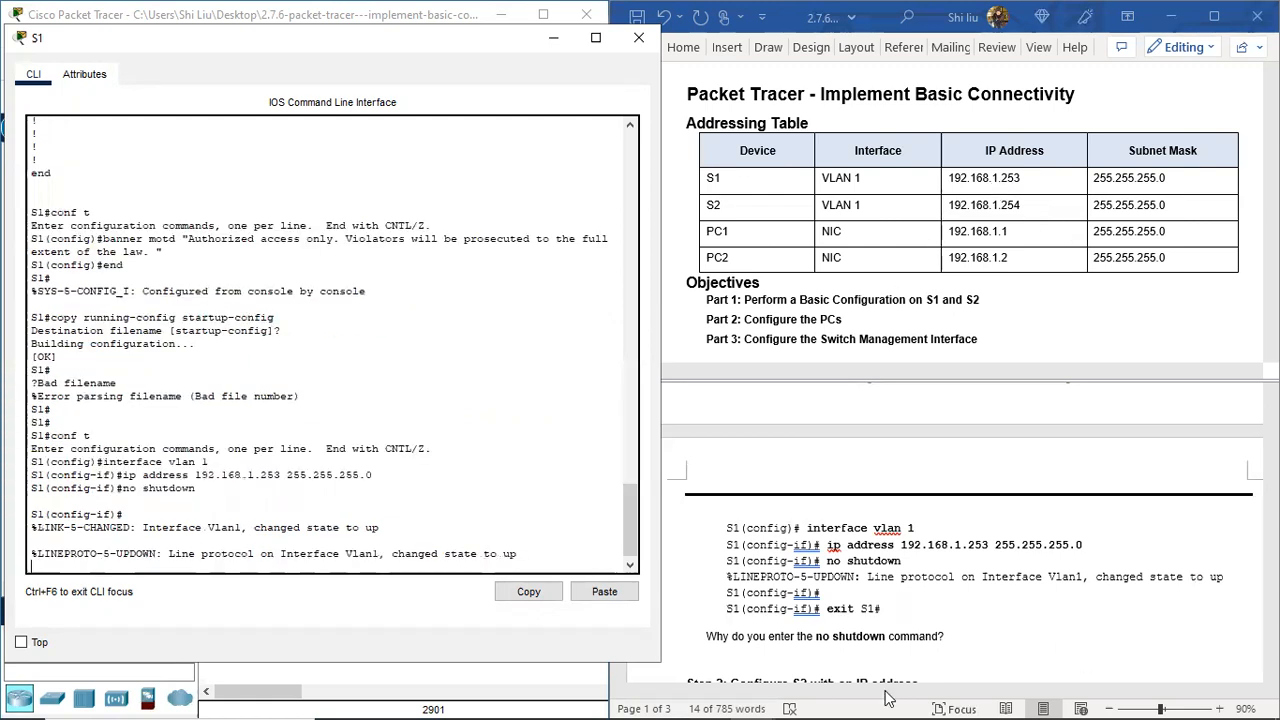
scroll(812, 532, "down", 2)
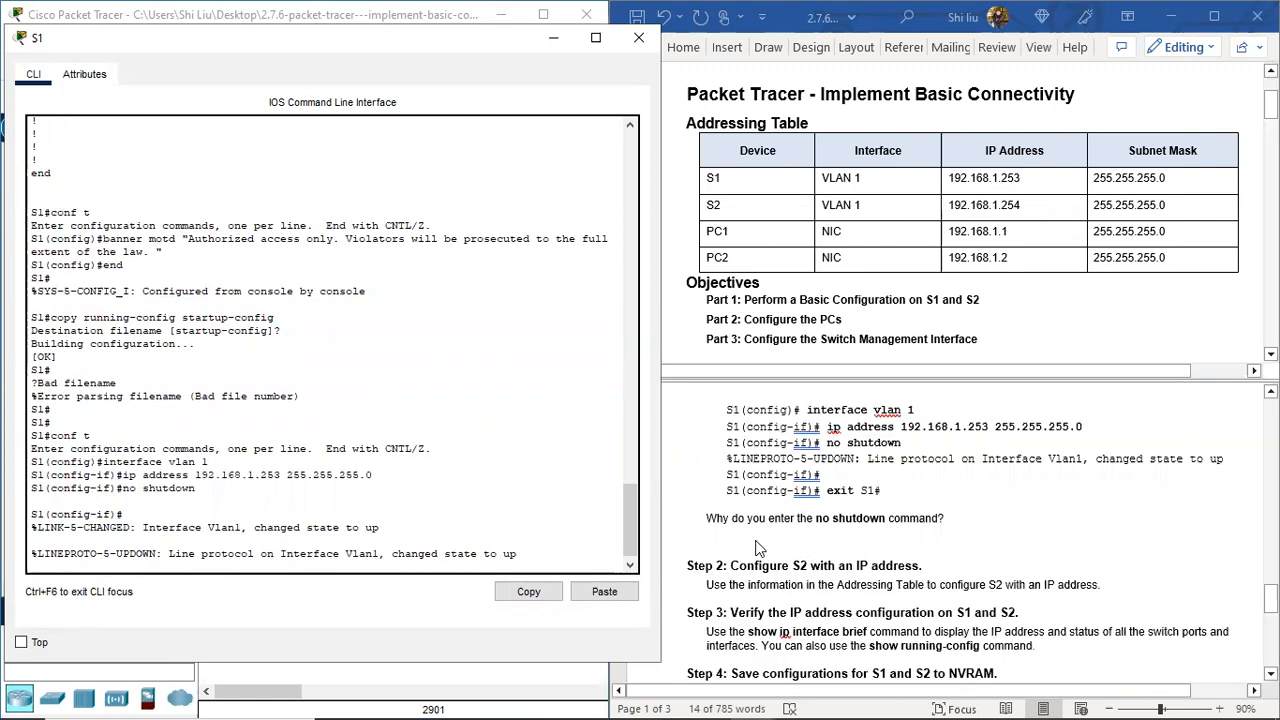
type("exi")
key("Return")
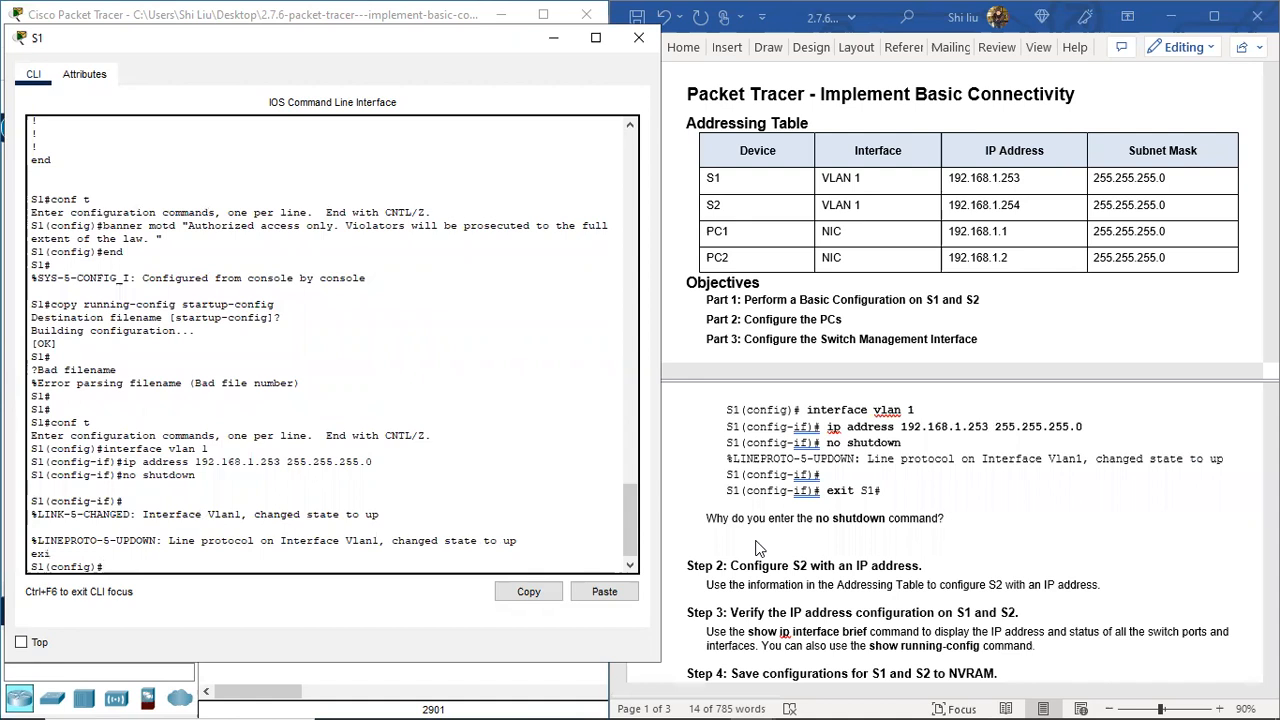
scroll(820, 528, "down", 1)
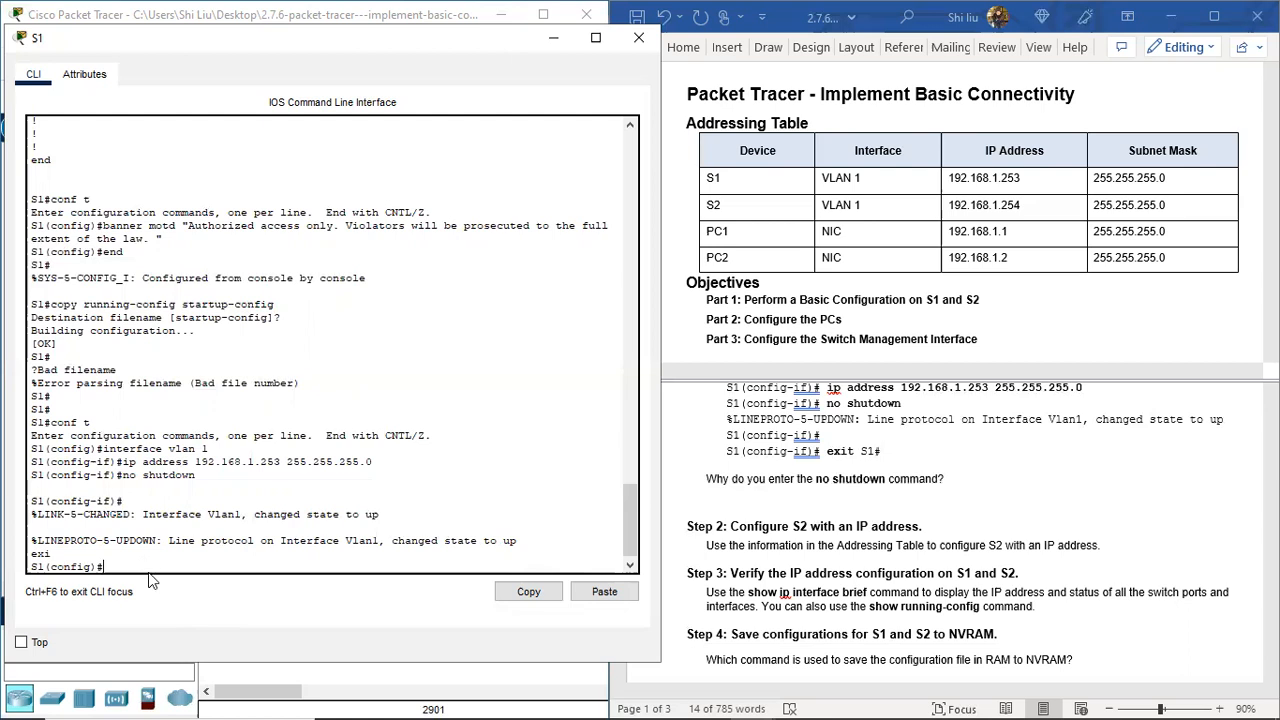
scroll(928, 500, "down", 2)
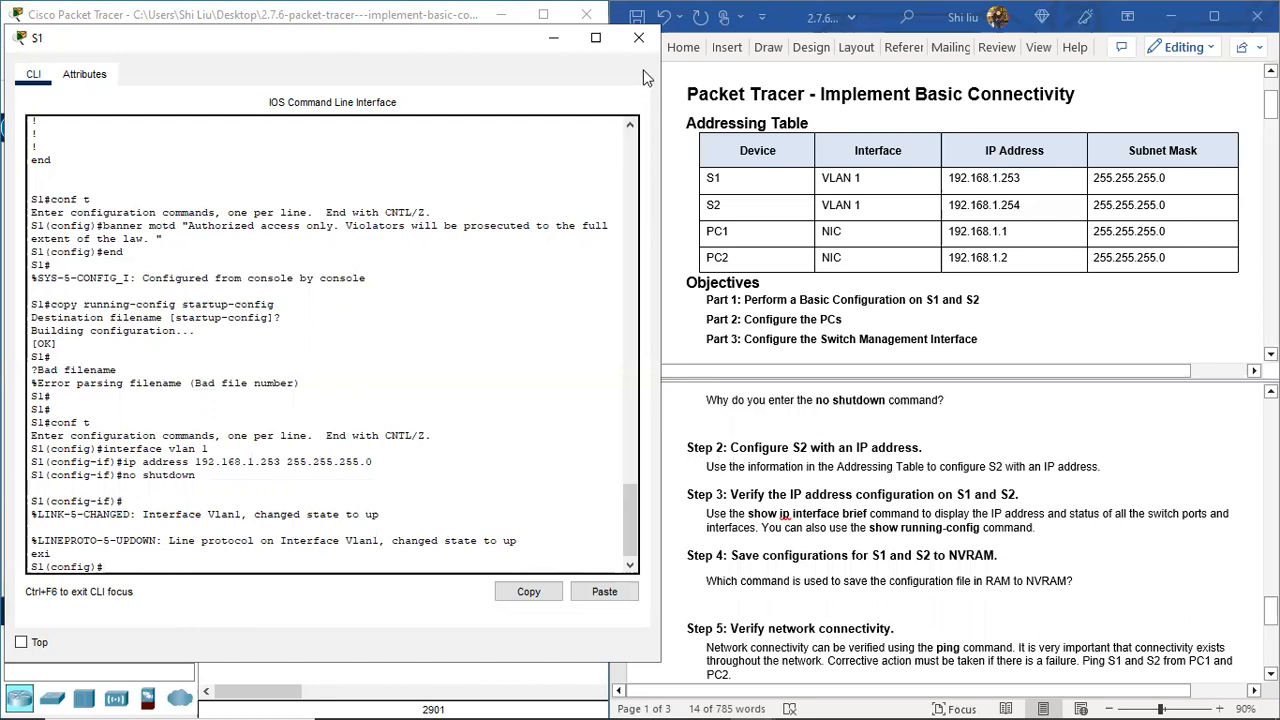
Step: Close S1's console, open S2's CLI and enter global configuration mode
left_click(639, 37)
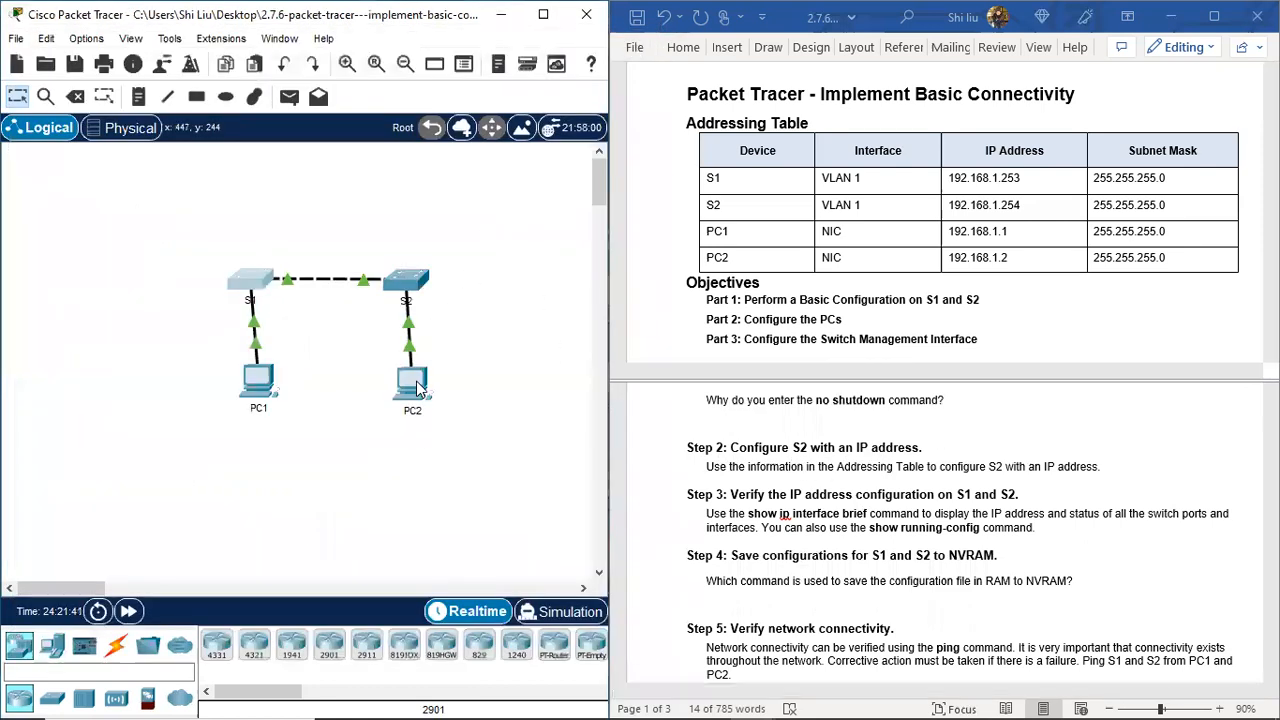
left_click(406, 280)
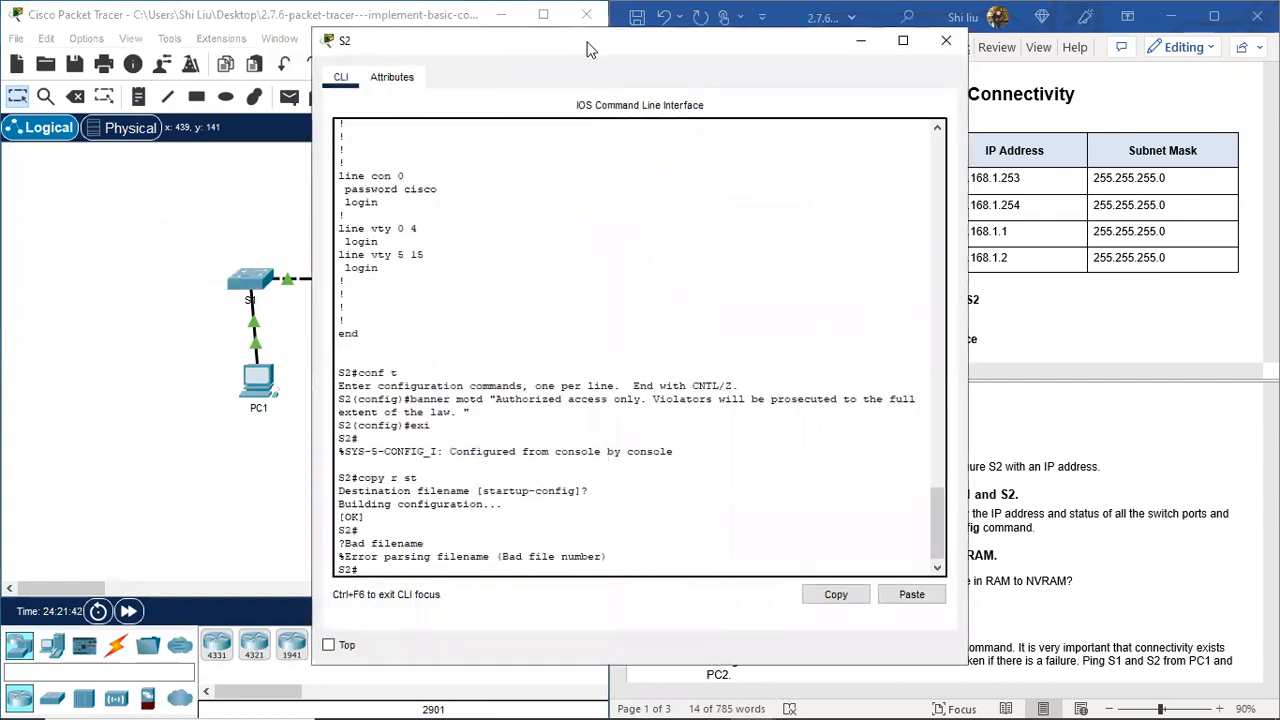
left_click_drag(527, 51, 227, 45)
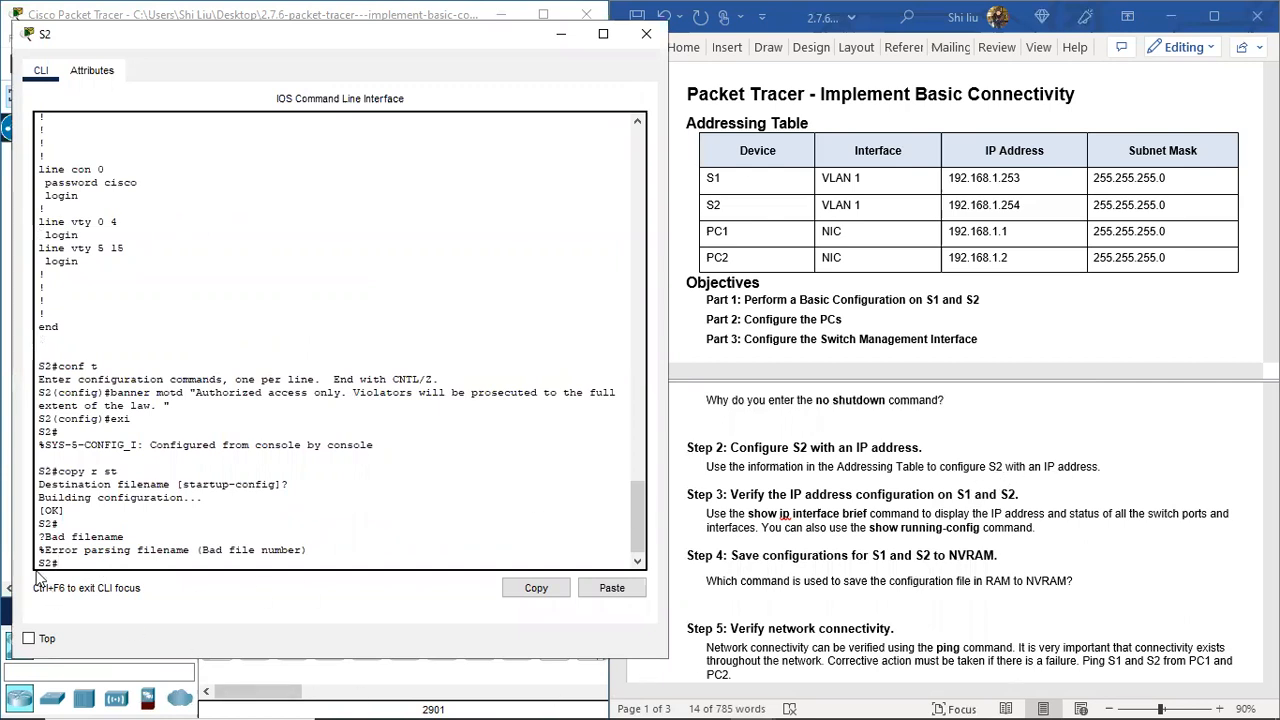
key("Return")
key("Return")
type("confi")
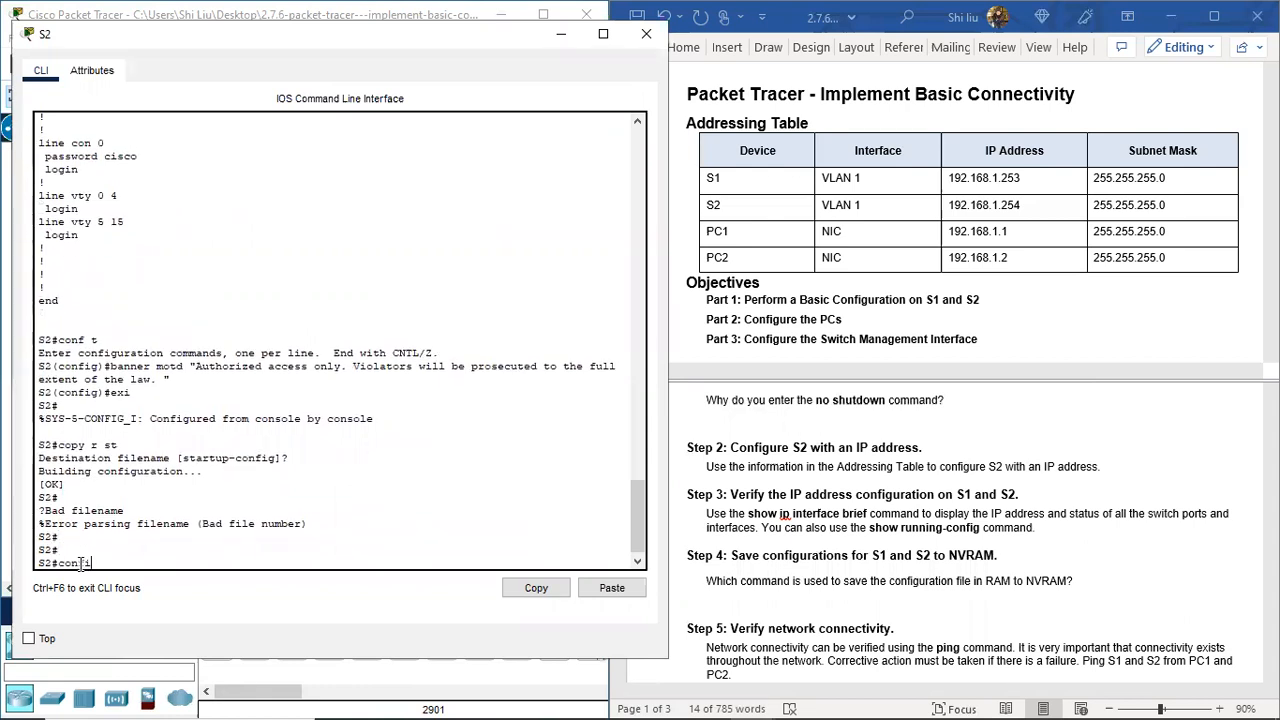
type(" t")
key("Return")
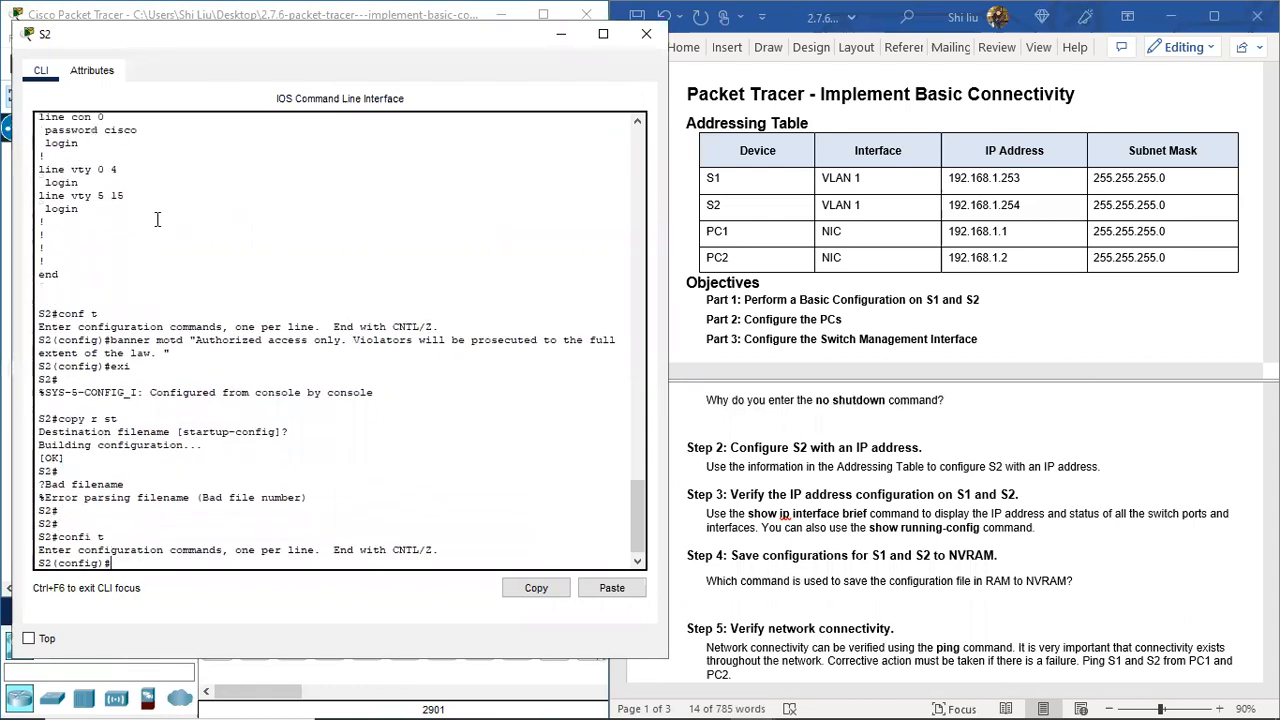
Step: Assign 192.168.1.254 255.255.255.0 to S2's VLAN 1 interface, checking the addressing table
type("interface vlan")
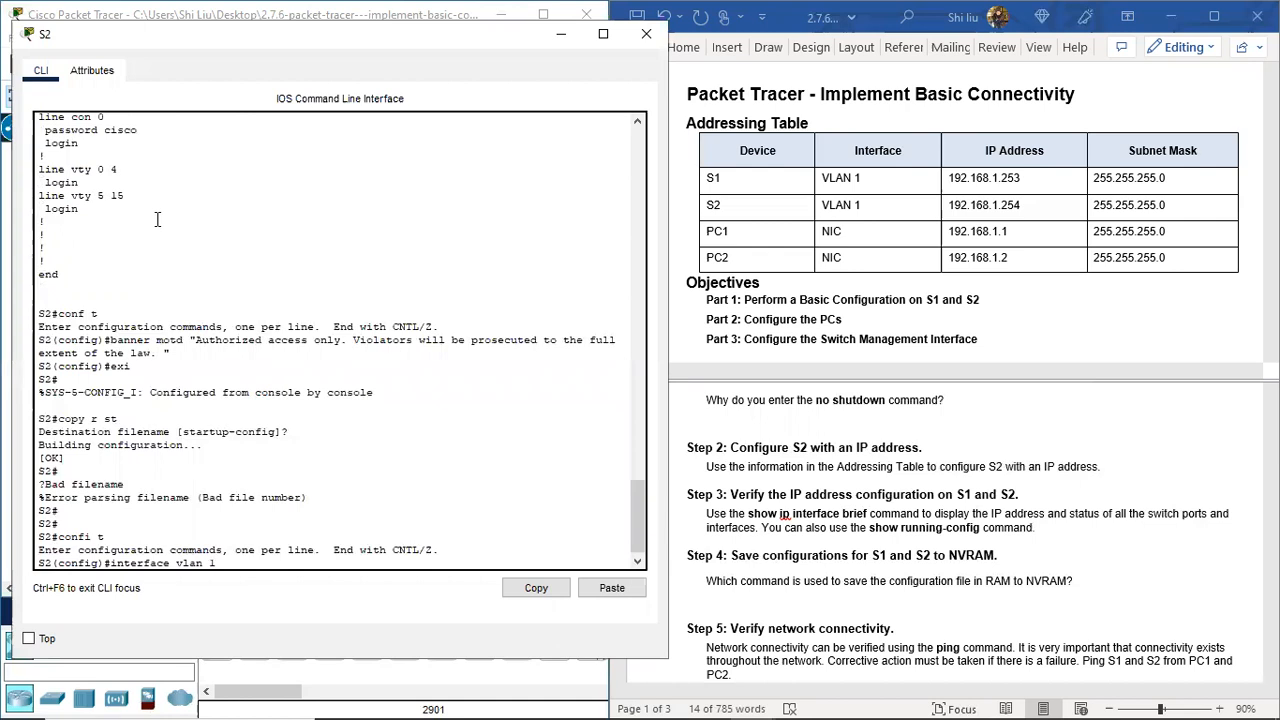
type(" 1")
key("Return")
type("i")
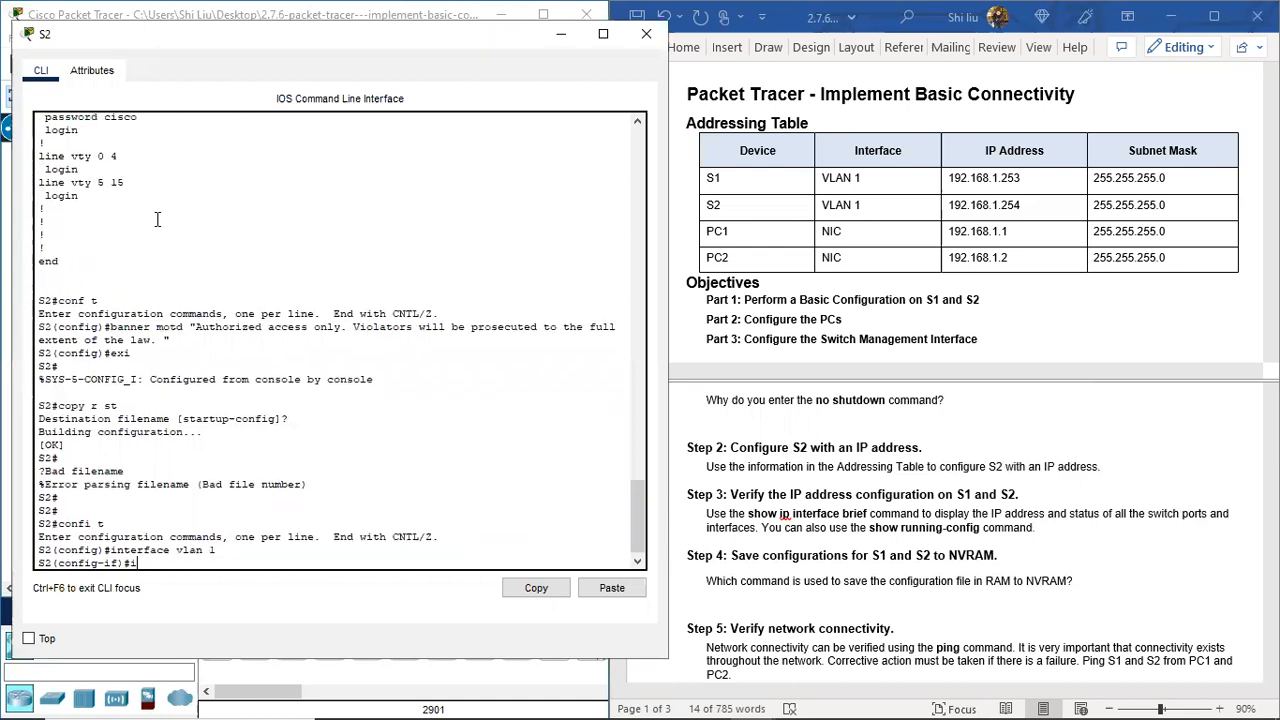
type("p address")
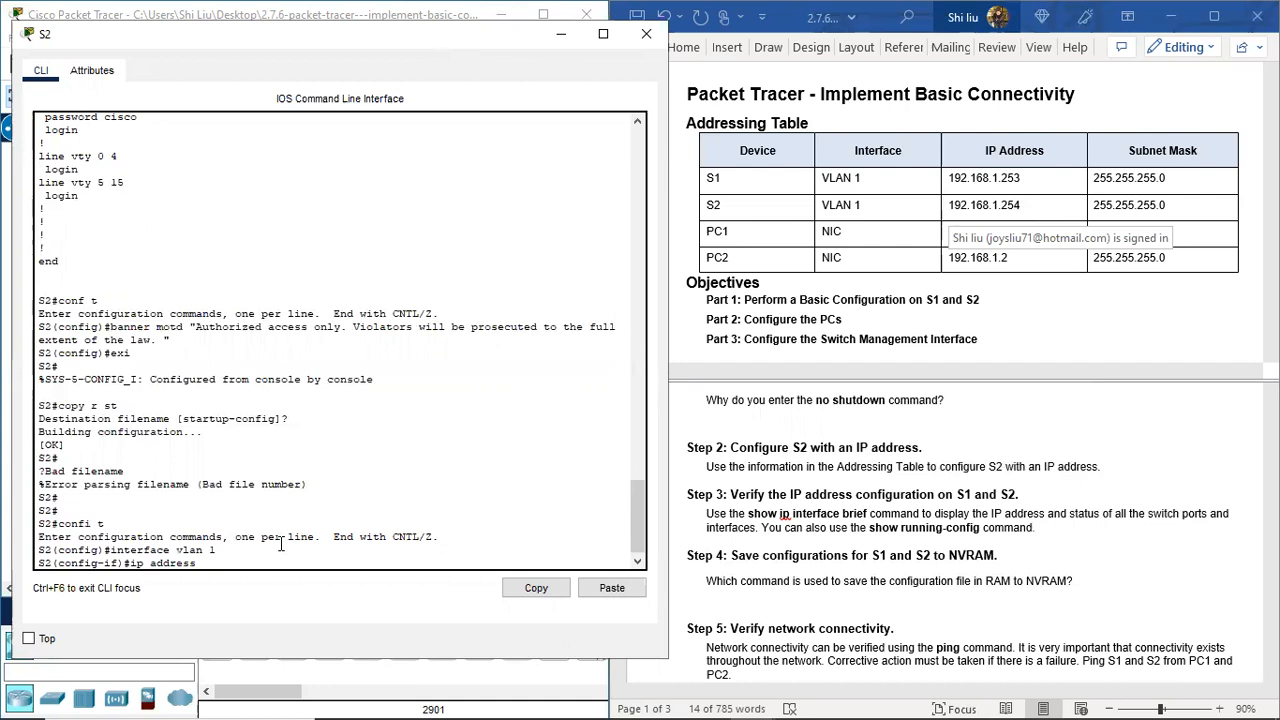
type("192.168.1.254")
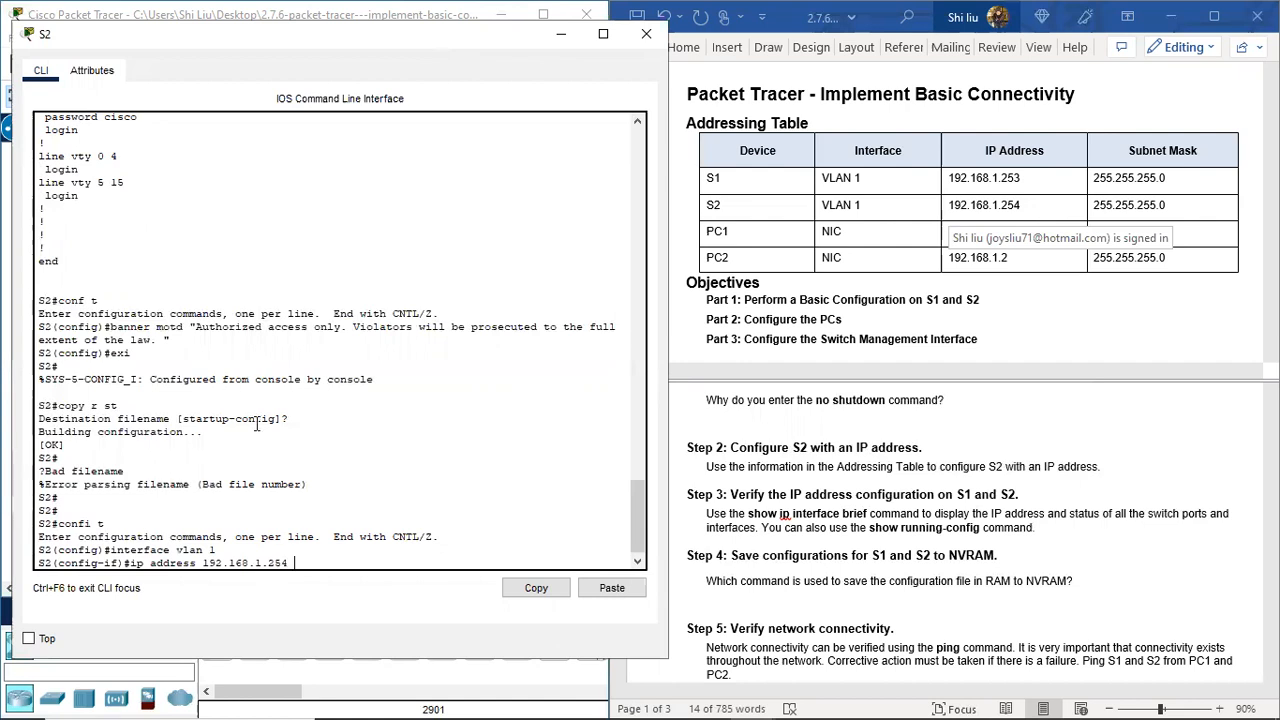
left_click(1074, 326)
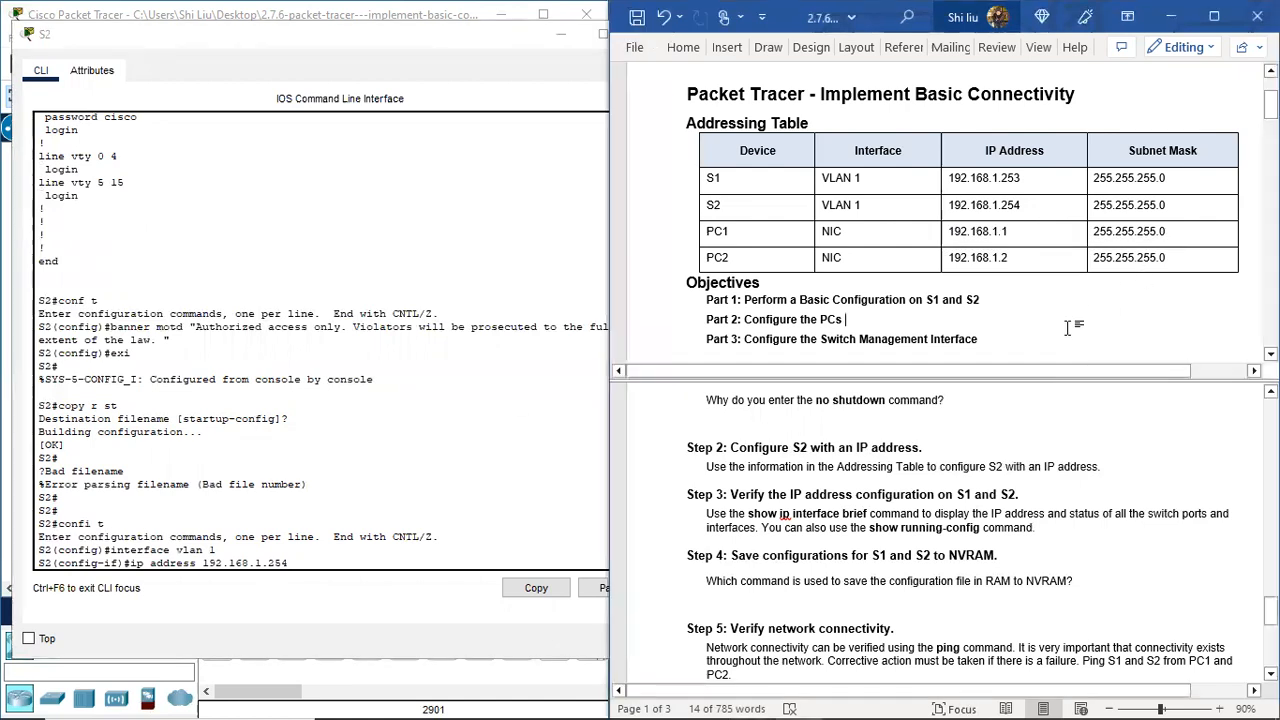
left_click(438, 455)
type("255.255")
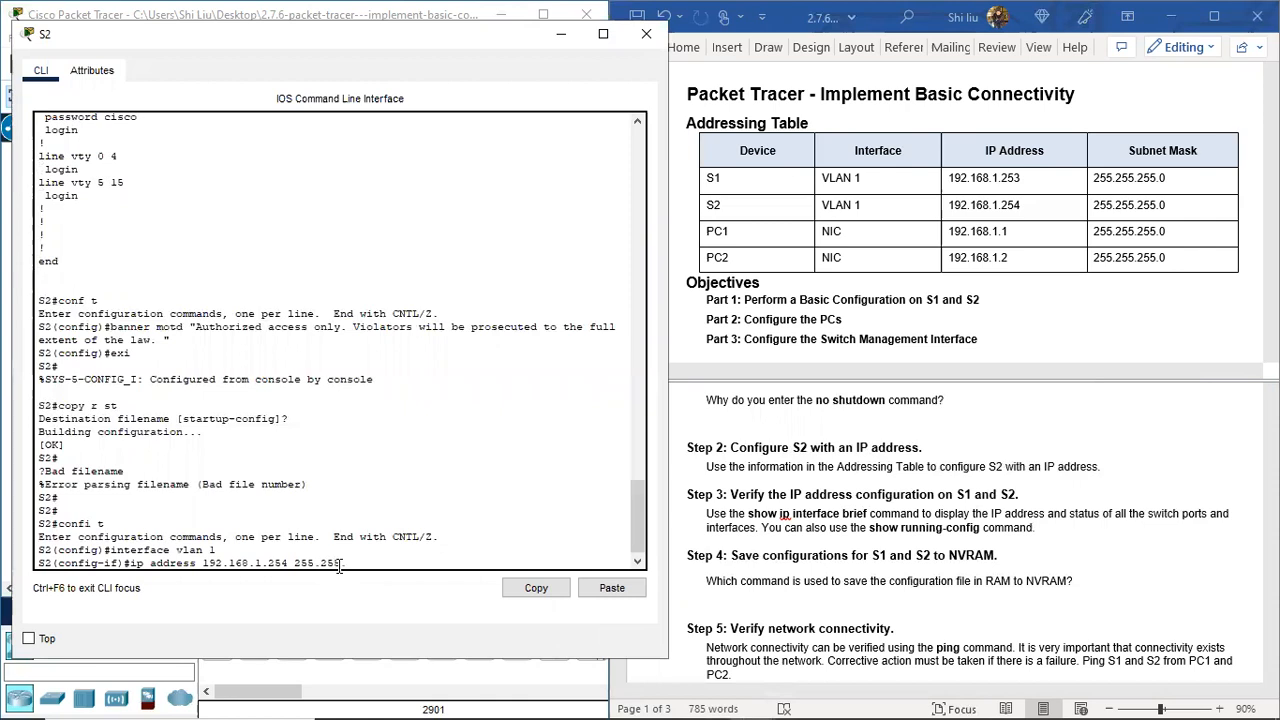
type(".255.0")
key("Return")
Step: Bring S2's VLAN 1 interface up with no shutdown
type("no")
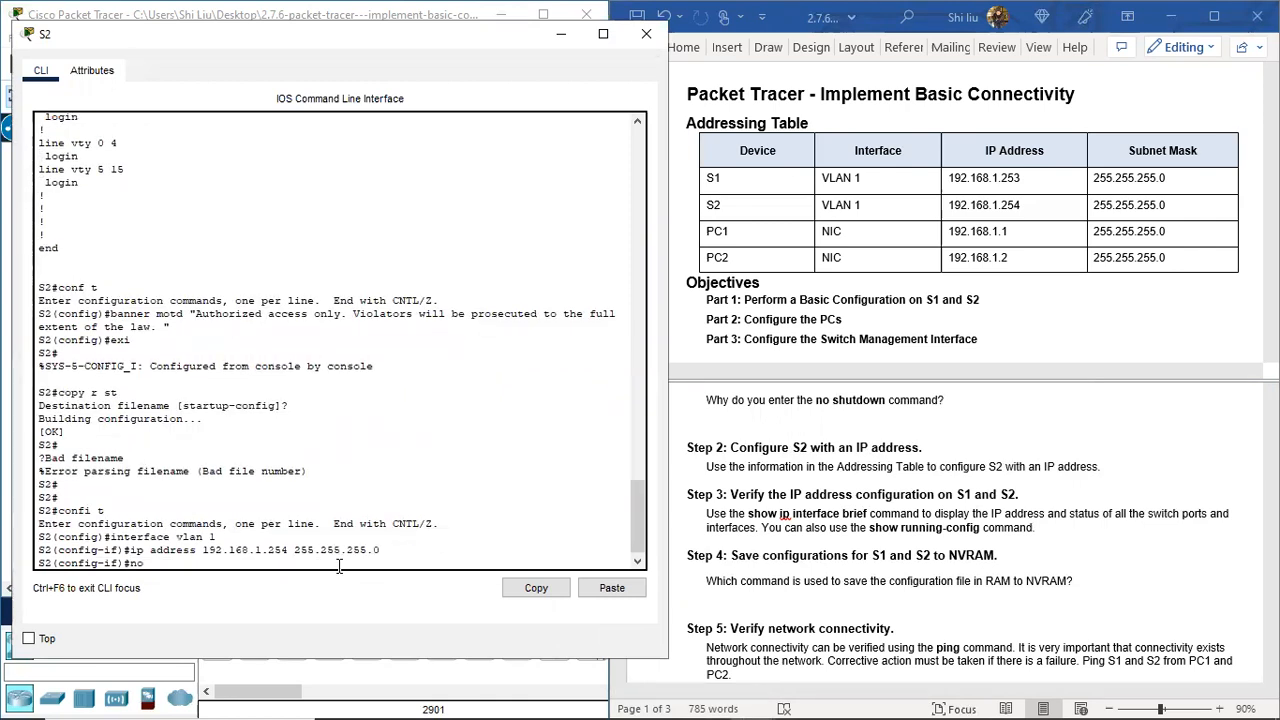
type(" shutdown")
key("Return")
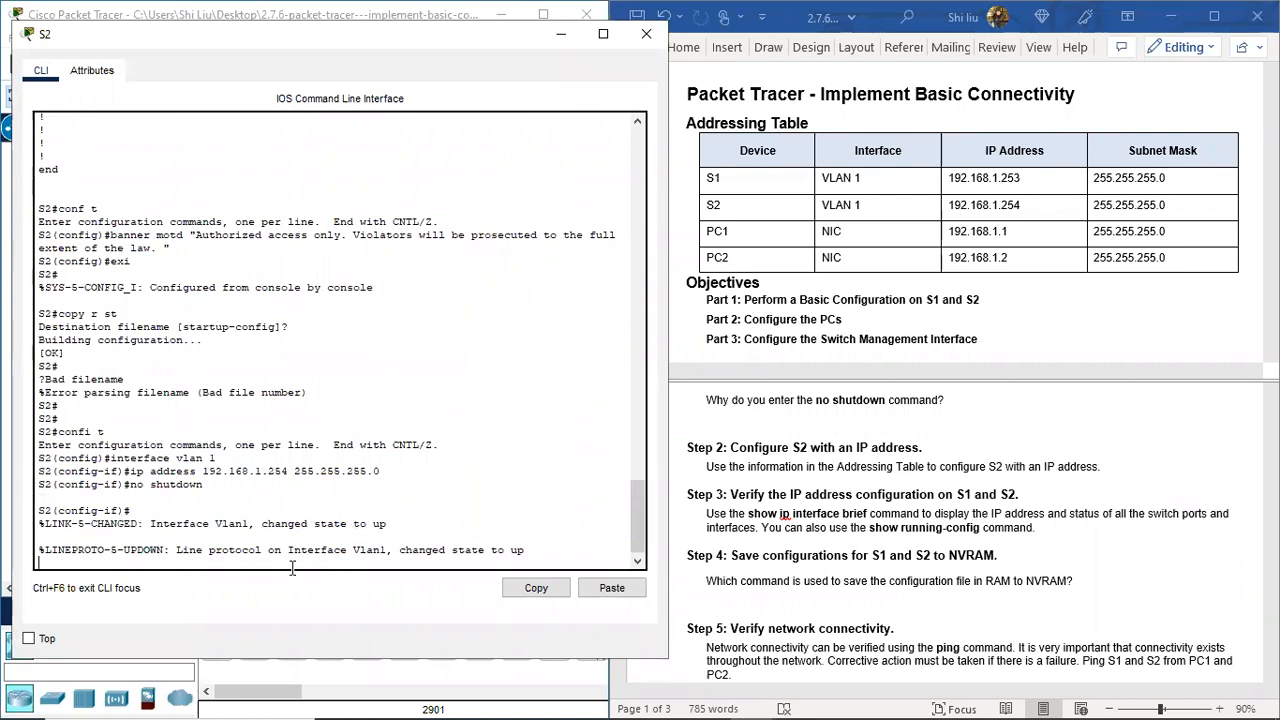
scroll(872, 530, "down", 1)
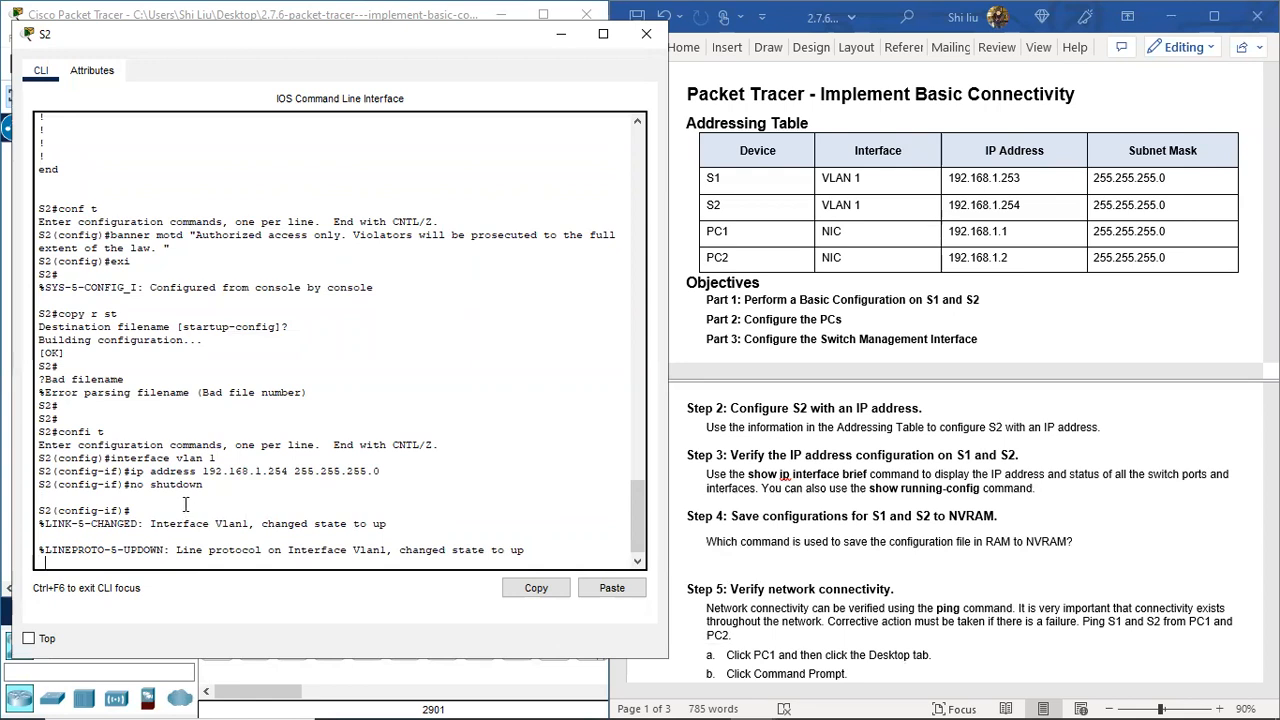
key("Return")
key("Return")
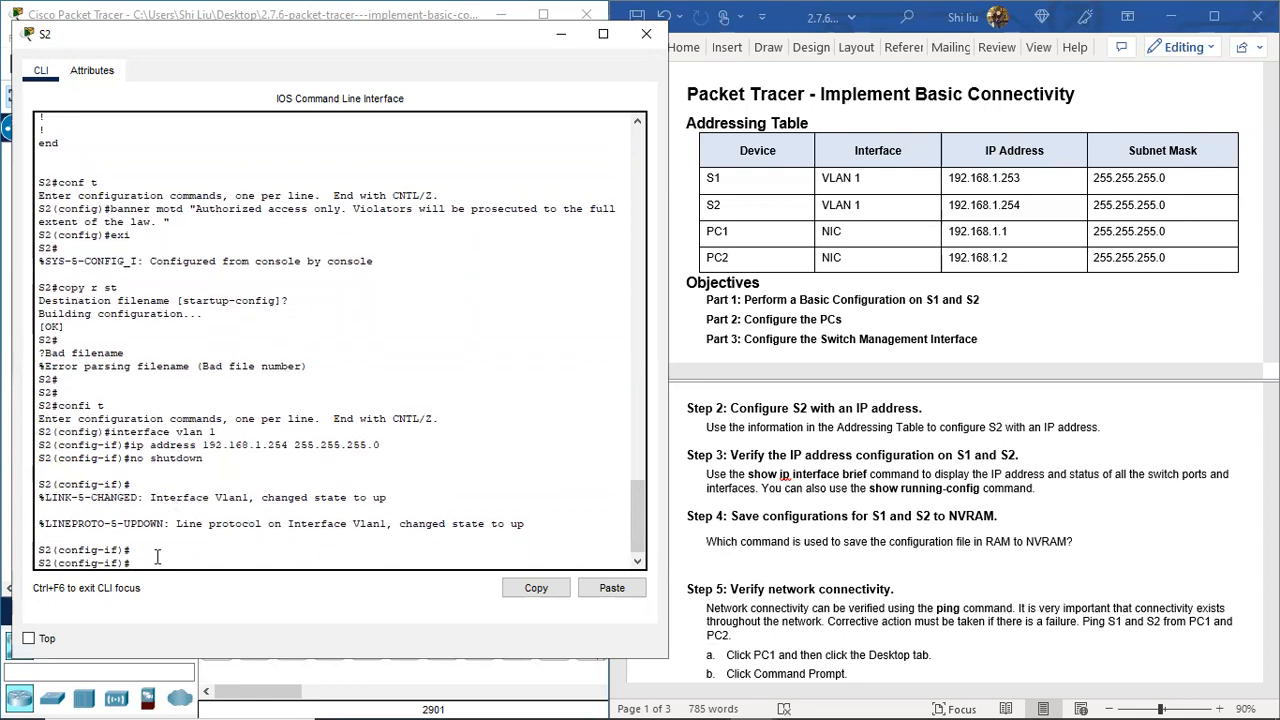
Step: Leave configuration mode on S2 and list its interfaces with sh ip int b
type("end")
key("Return")
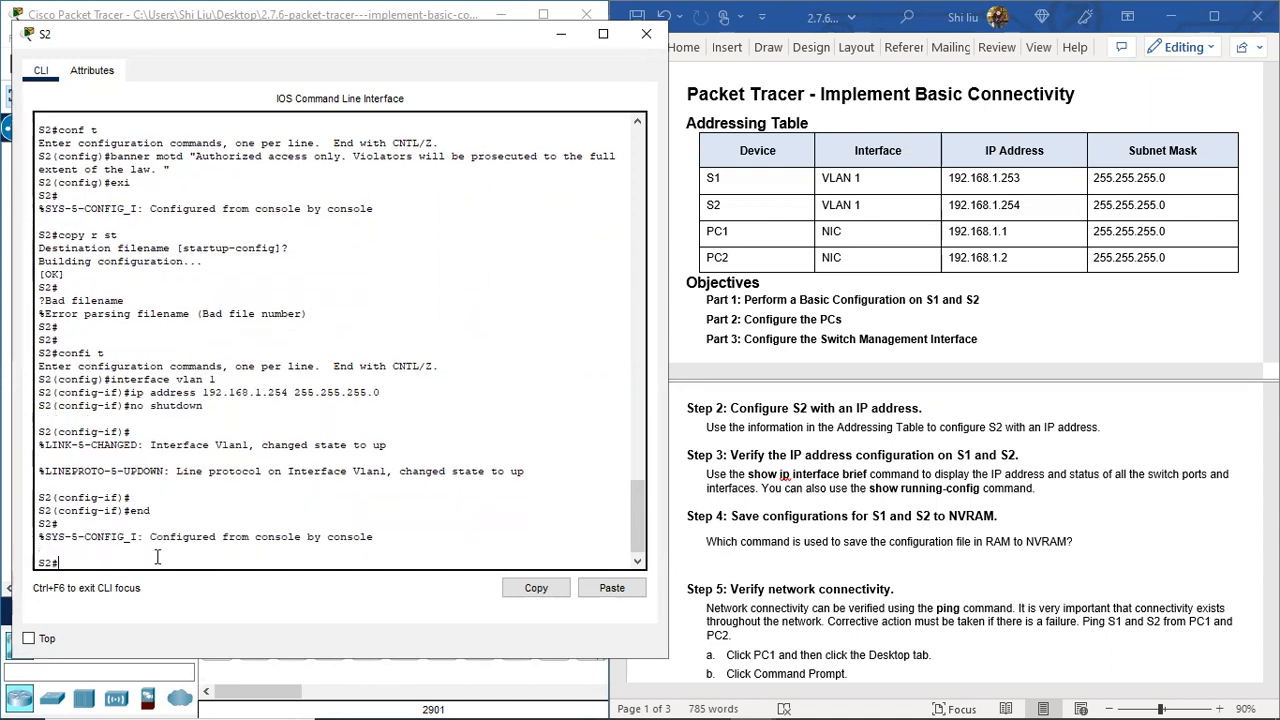
type("sh ip int brie")
key("Return")
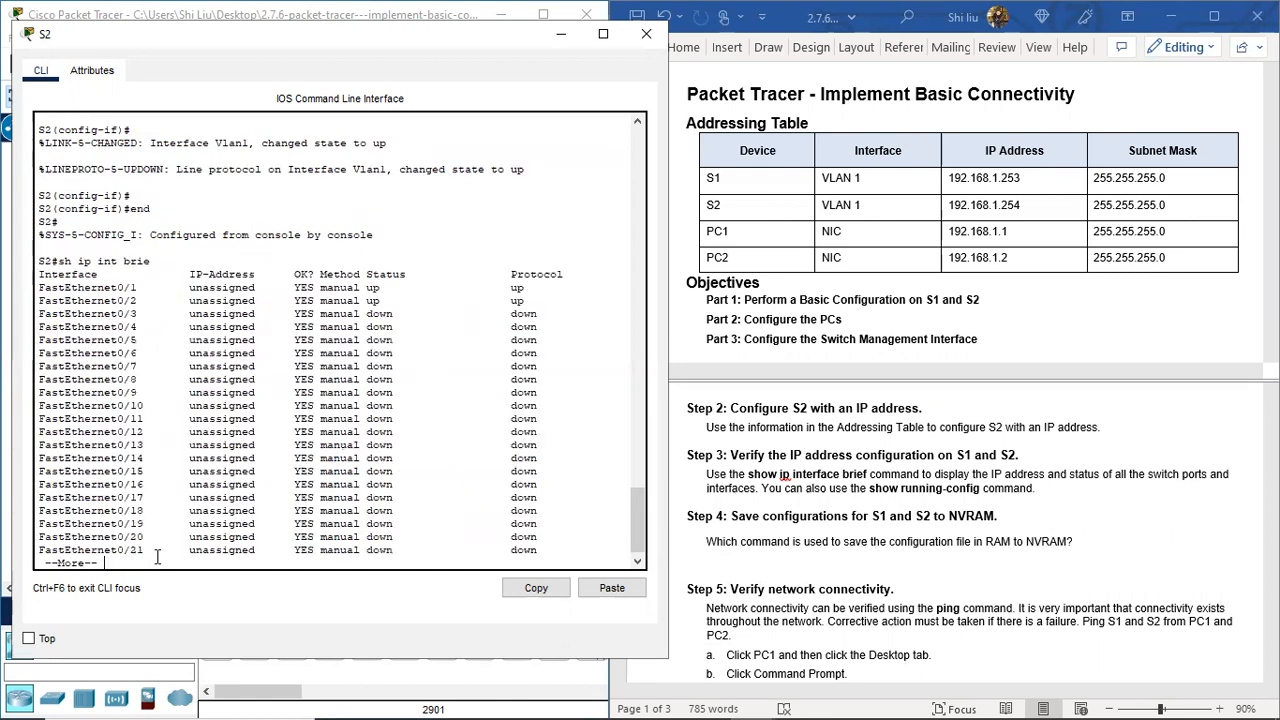
key("space")
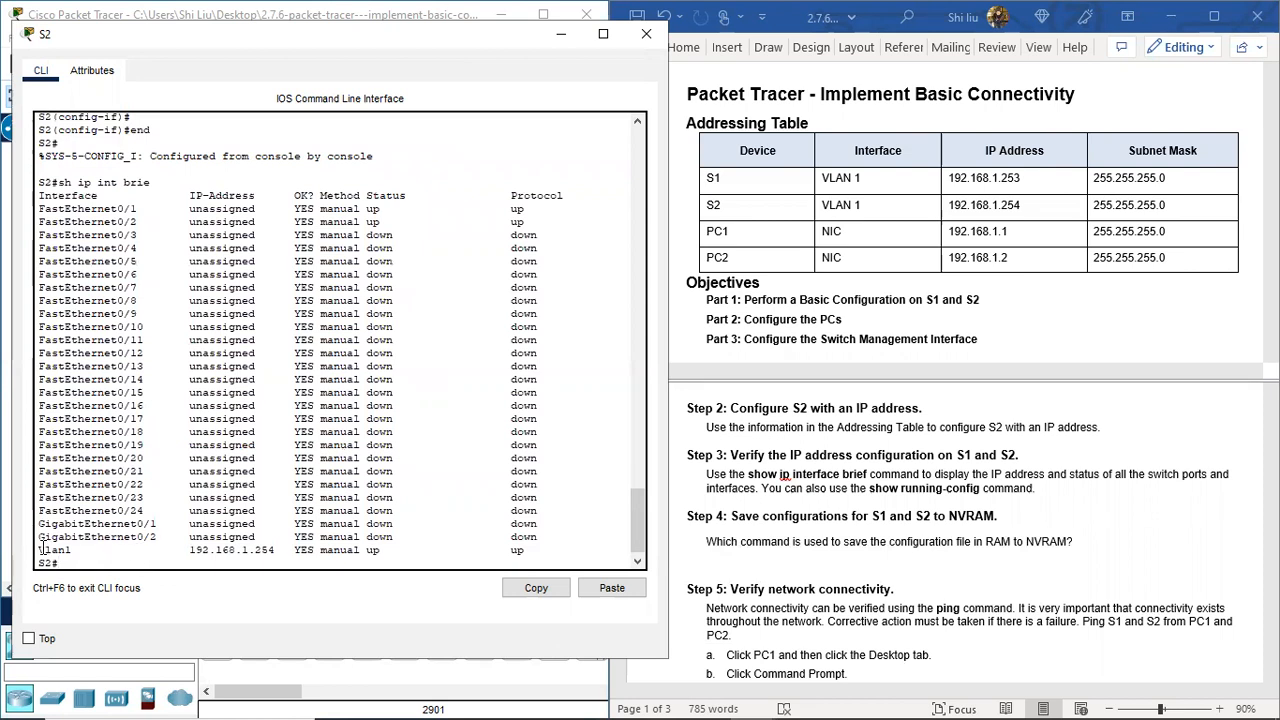
Step: Highlight Vlan1 at 192.168.1.254 in the output, then close S2's console
left_click_drag(40, 549, 73, 553)
left_click_drag(191, 551, 283, 556)
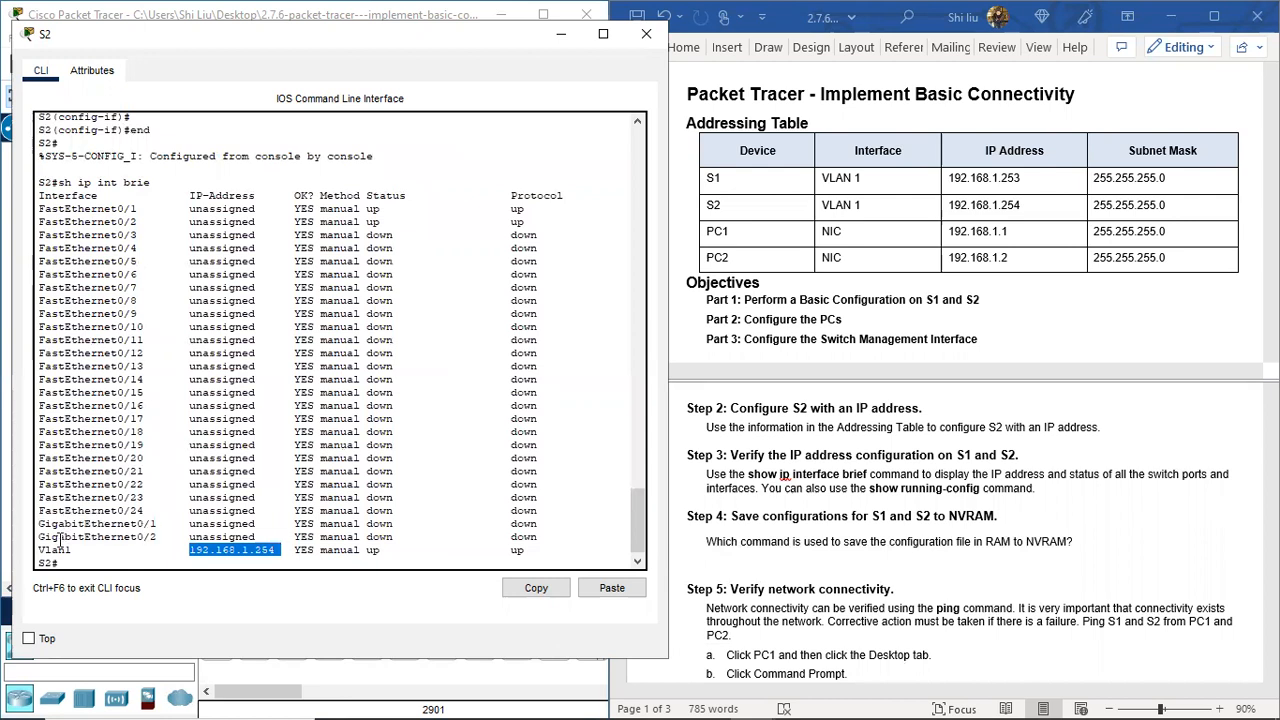
left_click_drag(58, 537, 37, 211)
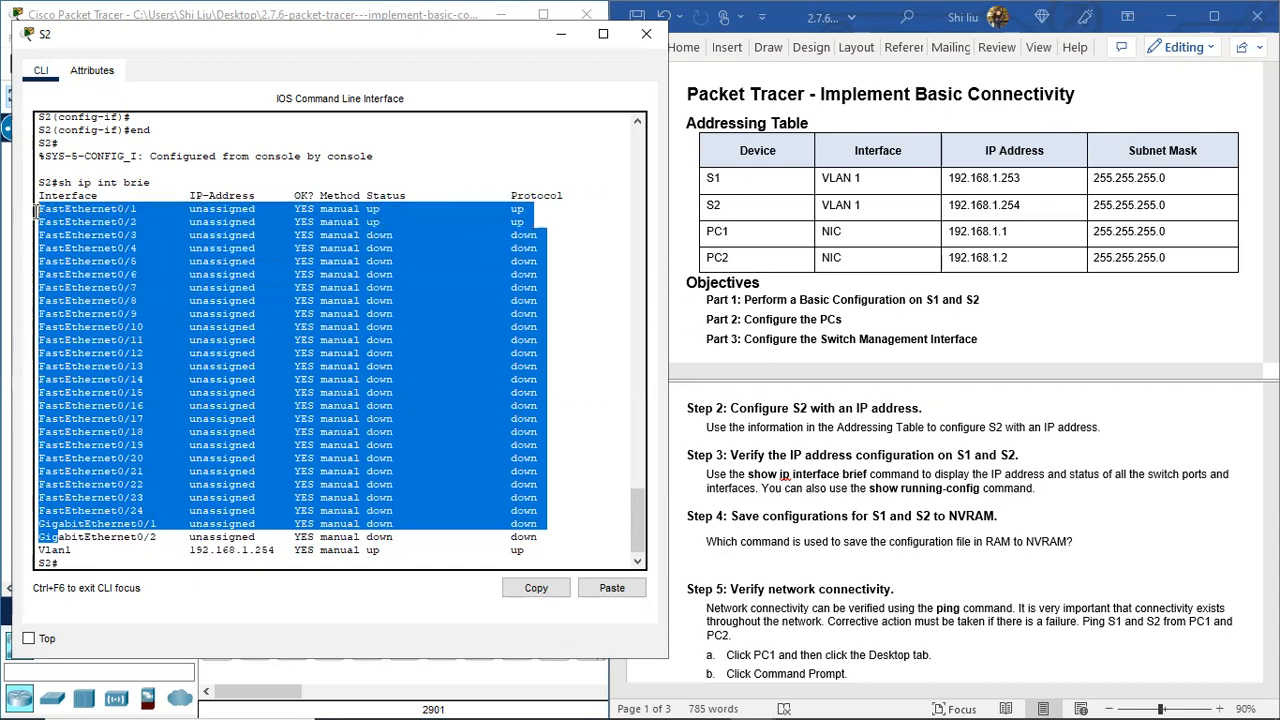
left_click(98, 475)
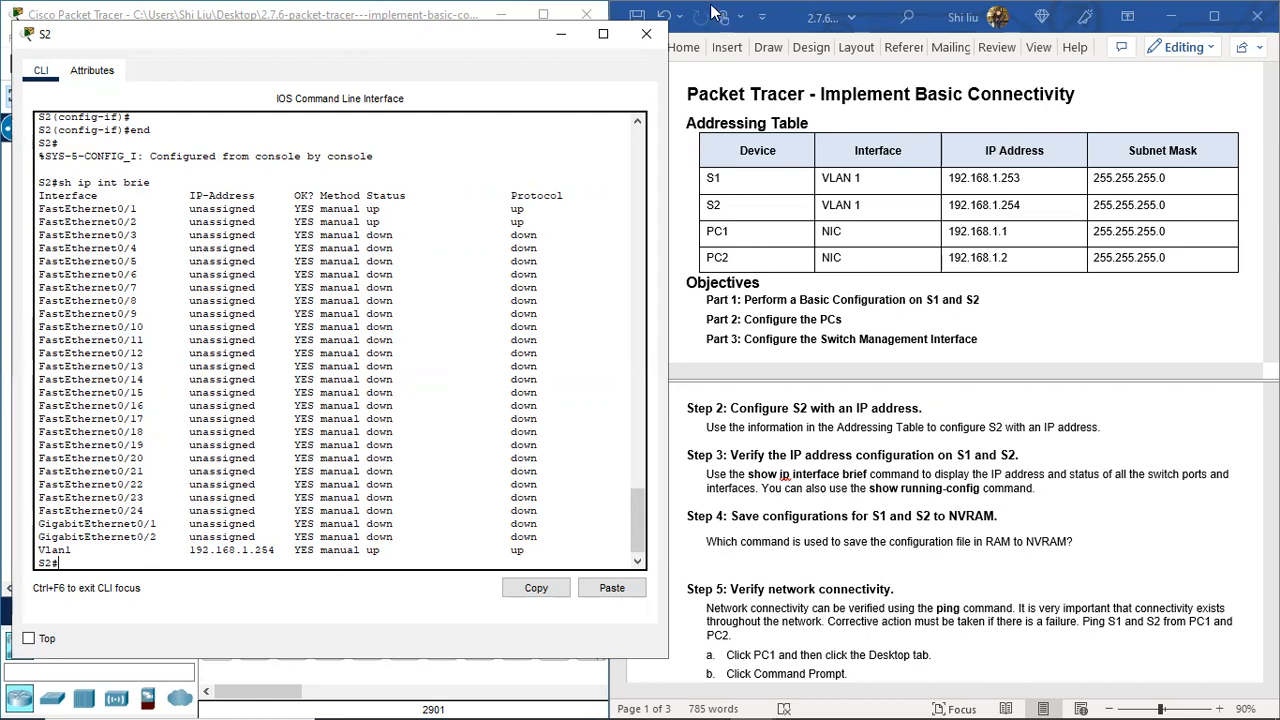
left_click(645, 34)
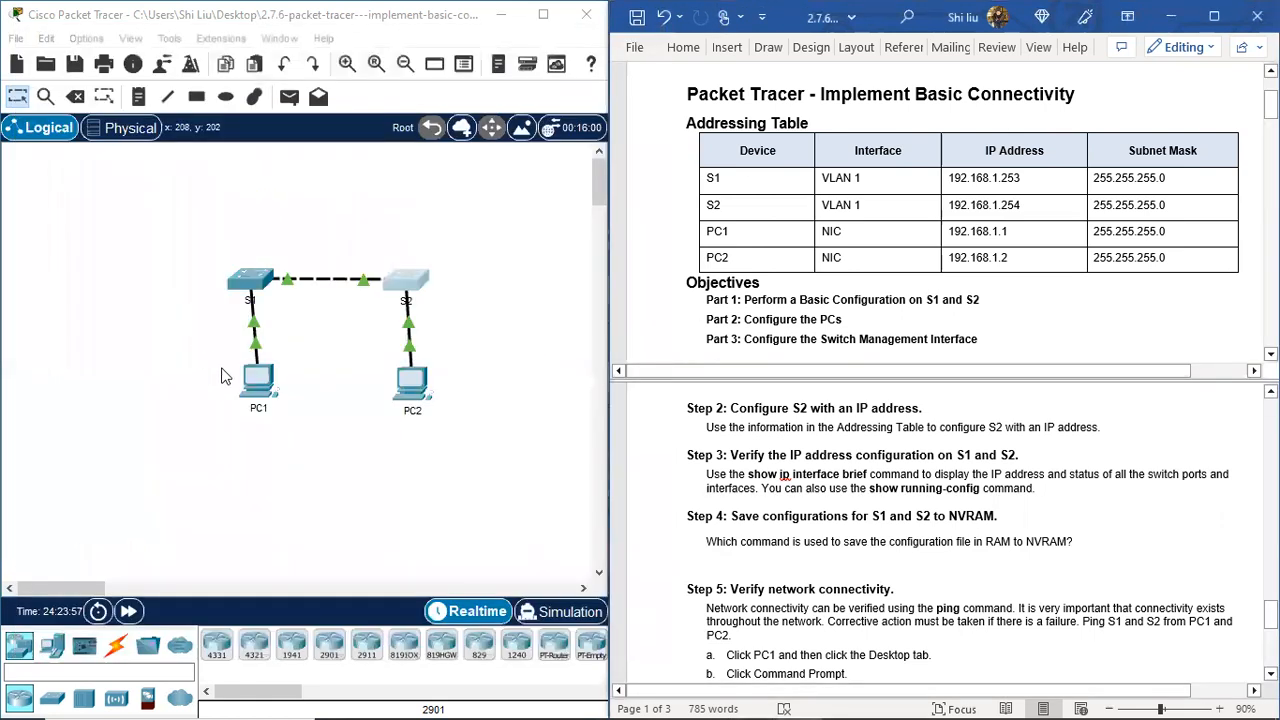
Step: Open S1's console and leave configuration mode with end
left_click(247, 284)
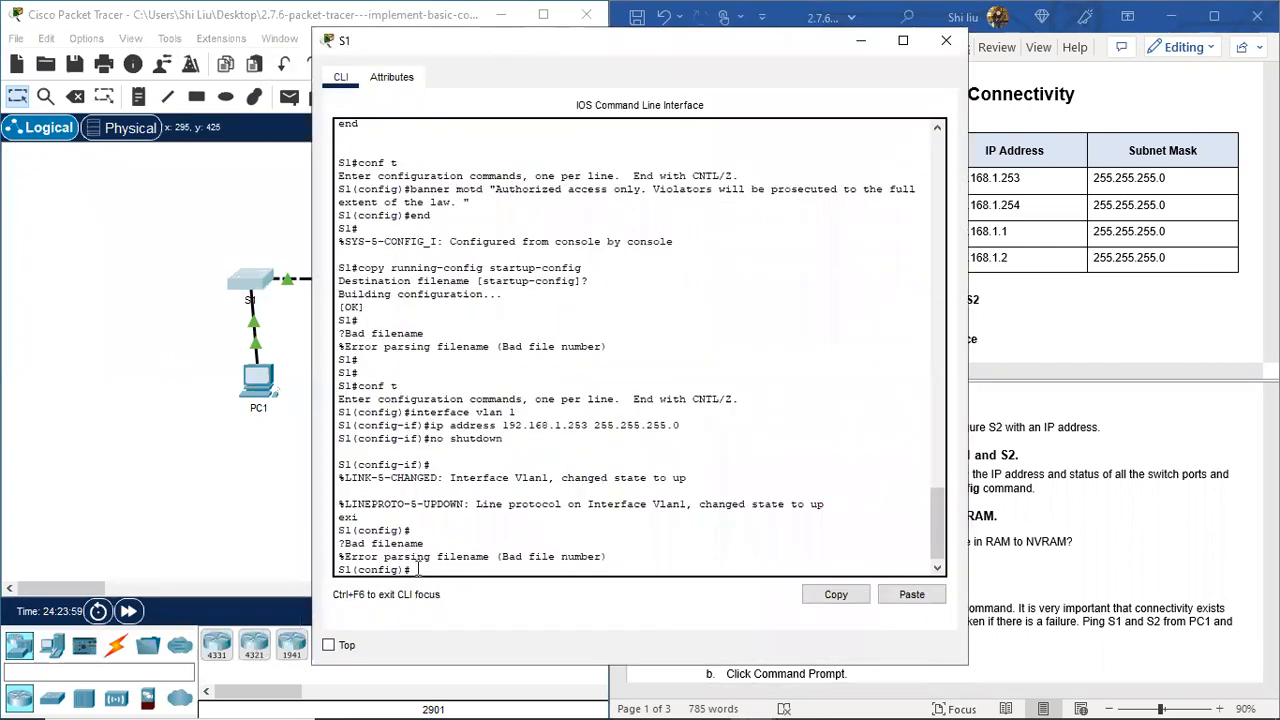
type("en")
key("Return")
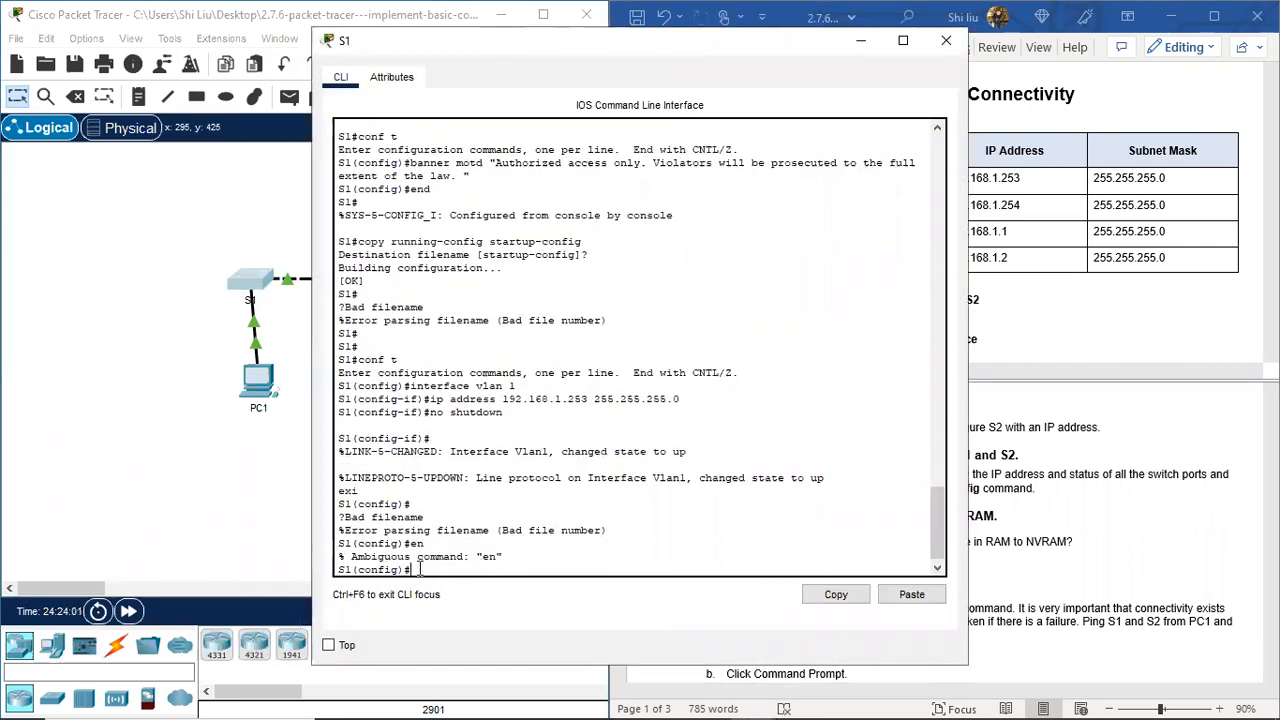
key("Return")
type("end")
key("Return")
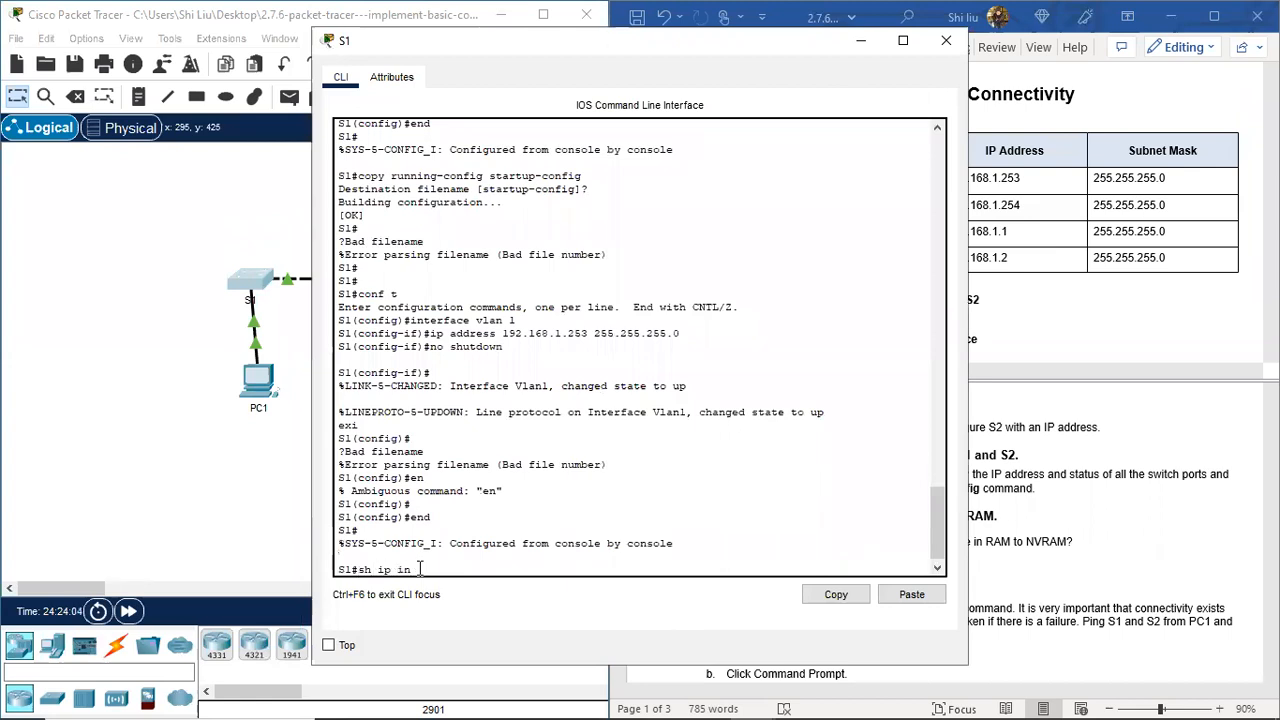
Step: Run sh ip int brie on S1 and highlight Vlan1 at 192.168.1.253, up
type("sh ip int brie")
key("Return")
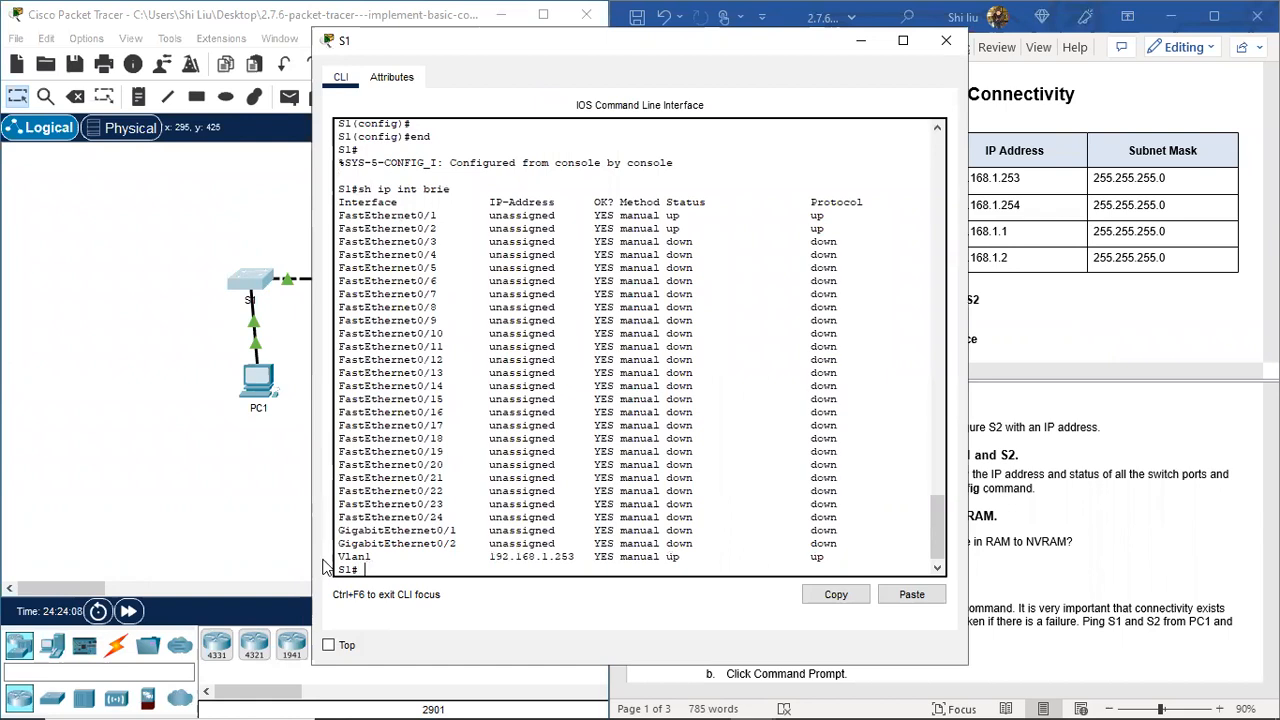
left_click_drag(490, 557, 824, 563)
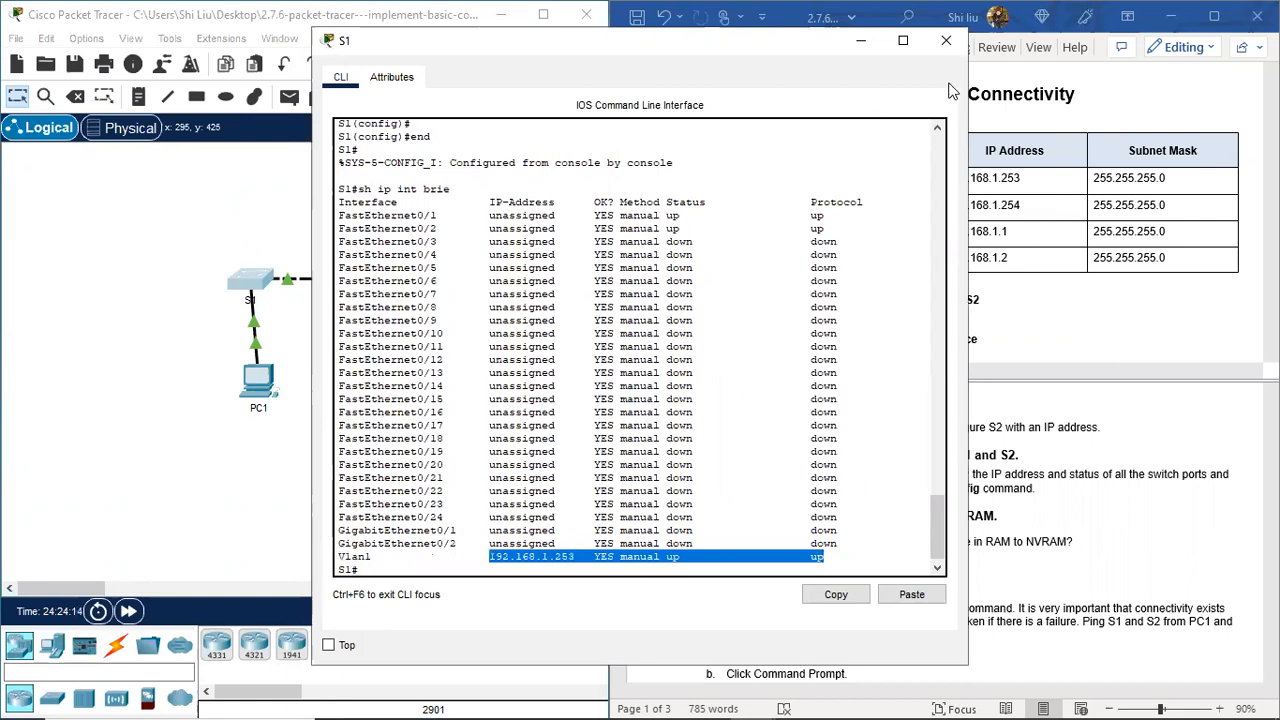
left_click(396, 570)
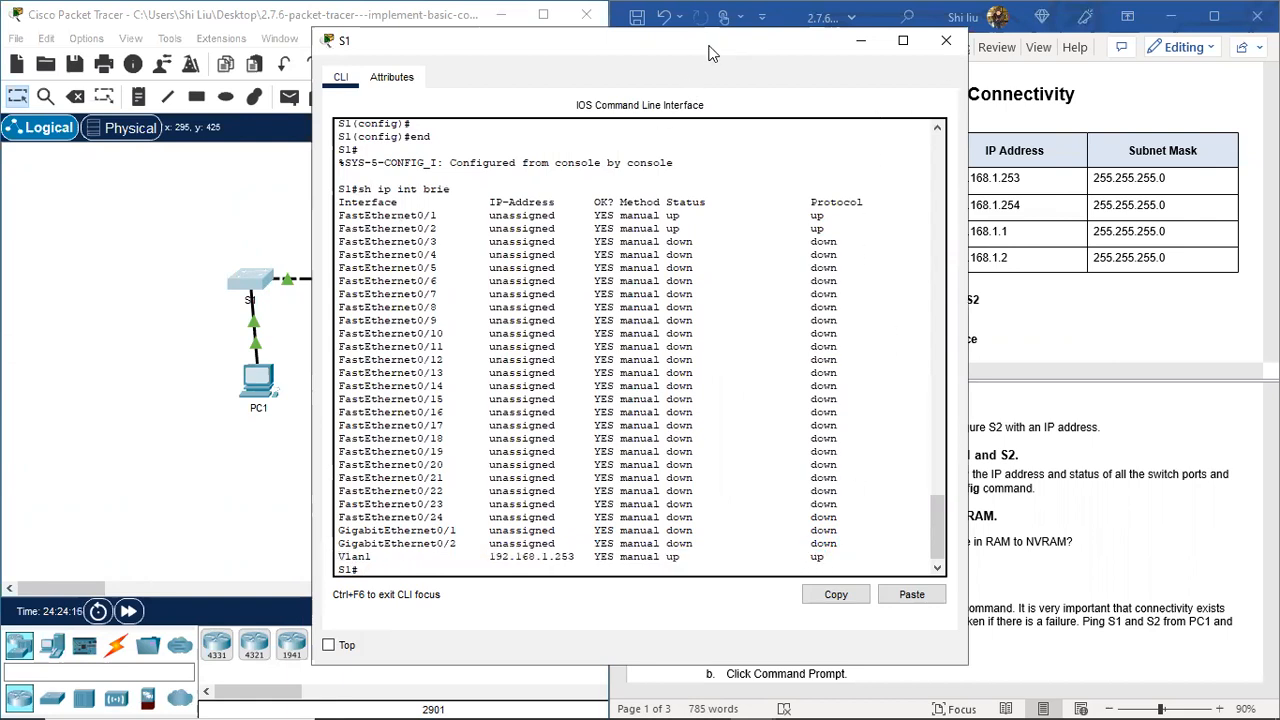
left_click_drag(703, 45, 443, 31)
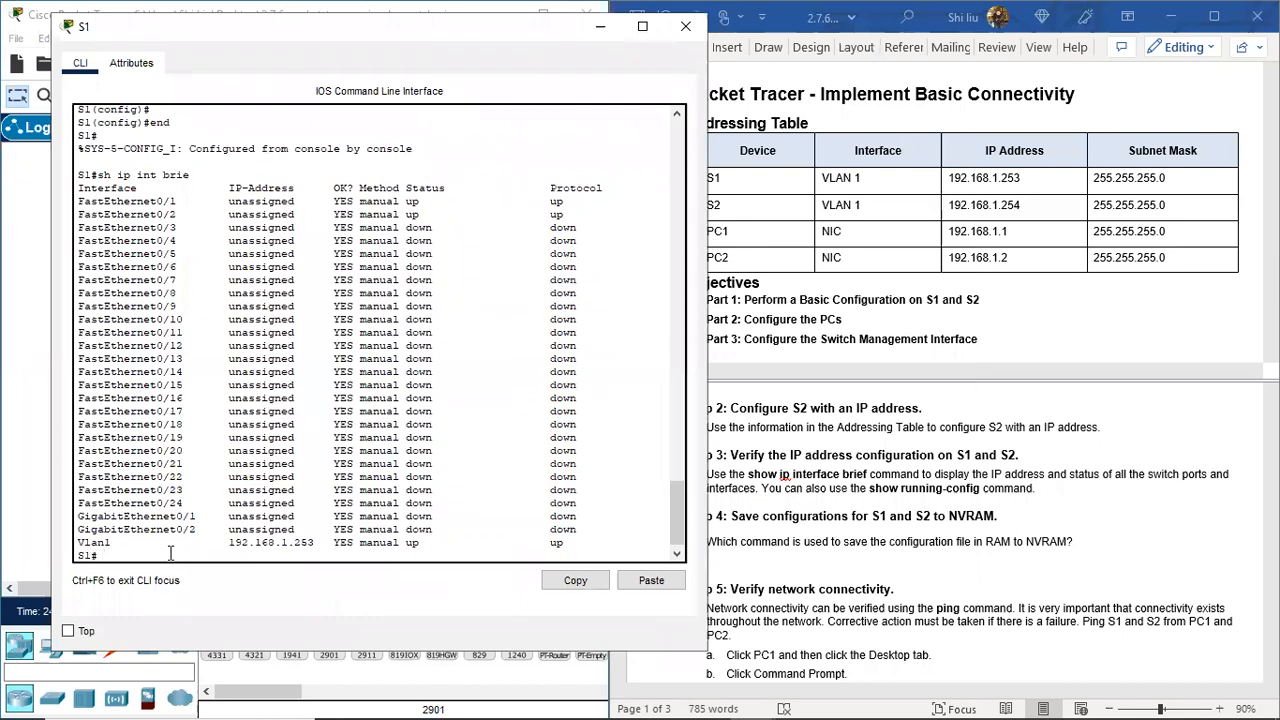
key("Return")
key("Return")
Step: Show S1's running config, highlight Vlan1's 192.168.1.253 255.255.255.0, then close the console
type("sh run")
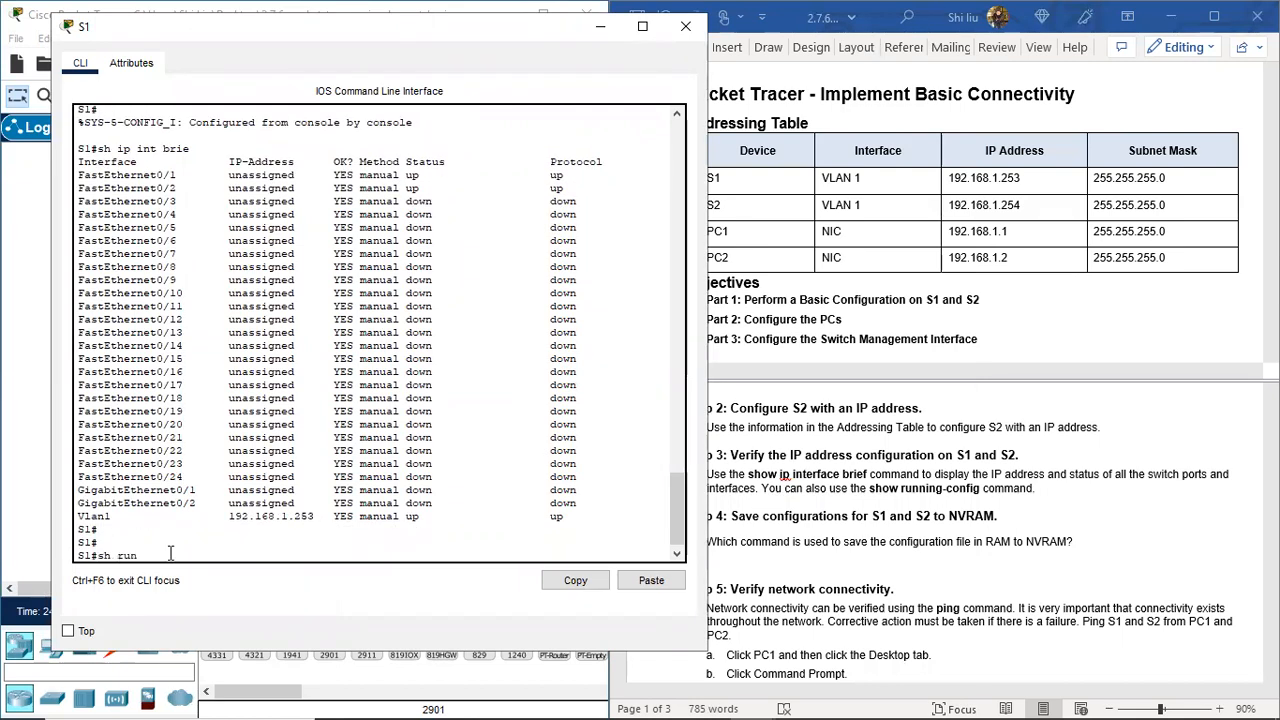
key("Return")
key("space")
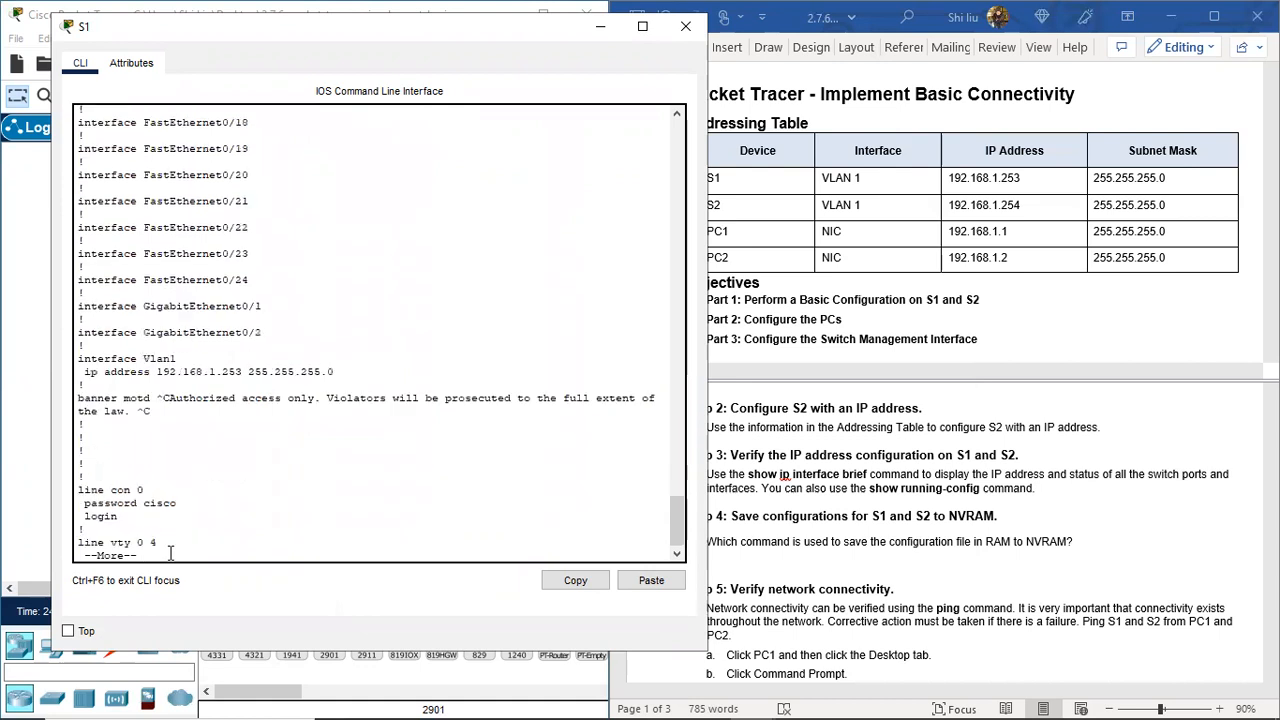
left_click_drag(180, 358, 56, 358)
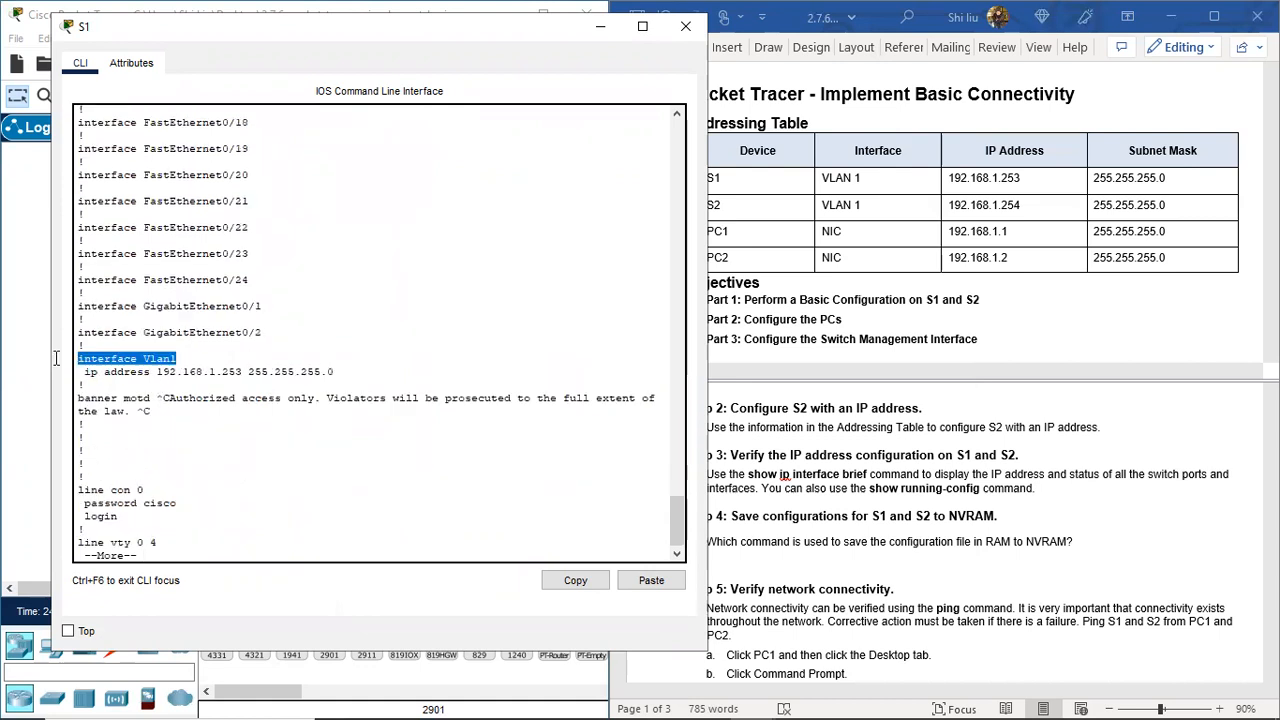
left_click_drag(156, 371, 348, 375)
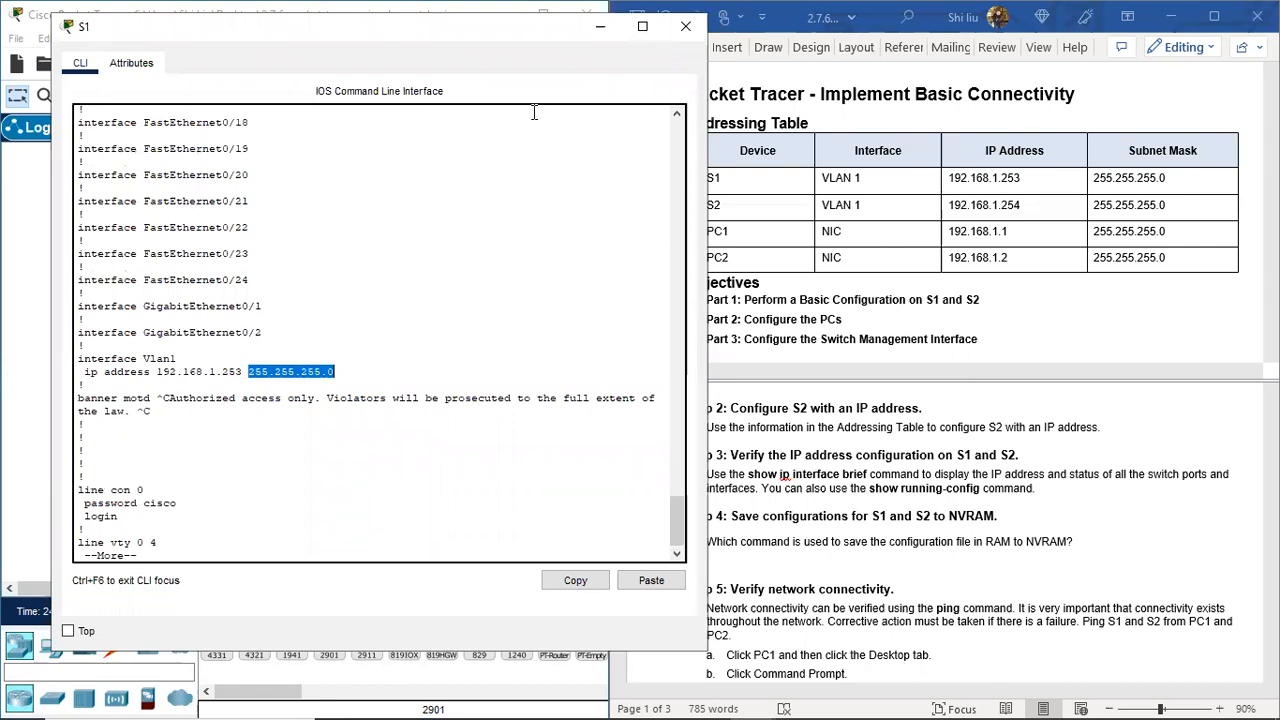
scroll(281, 338, "up", 10)
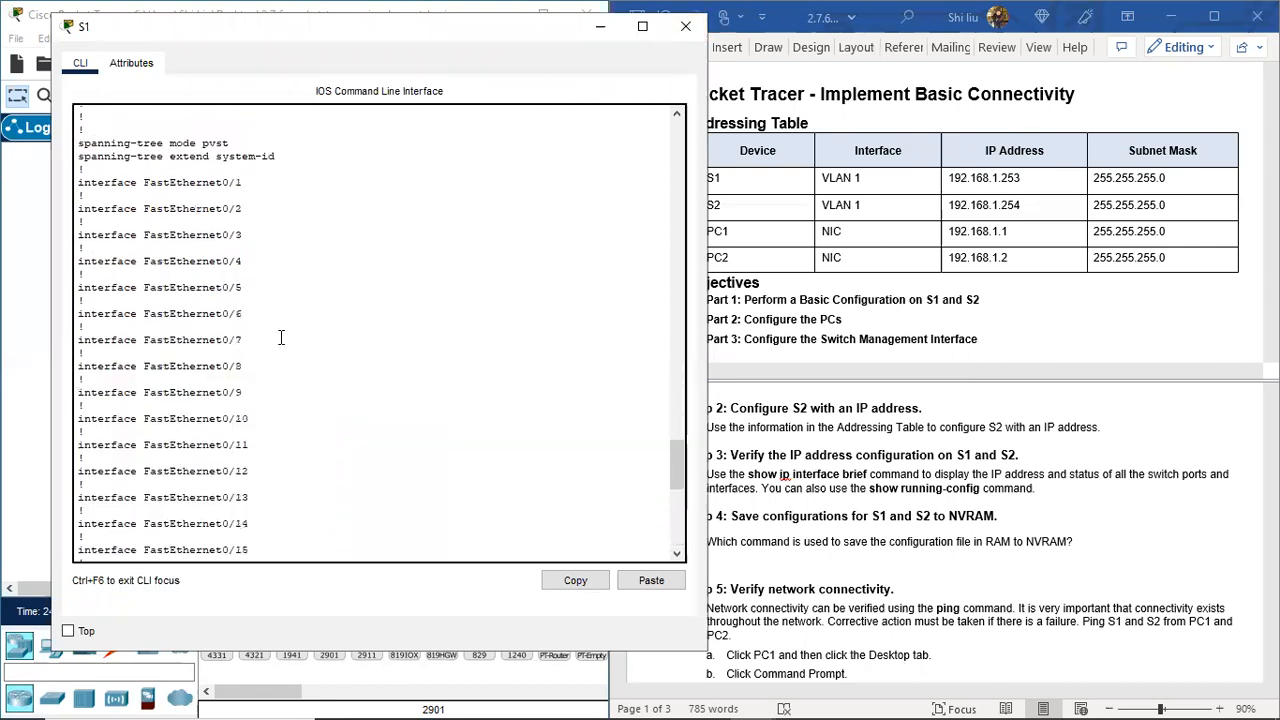
scroll(281, 338, "up", 12)
scroll(281, 338, "up", 5)
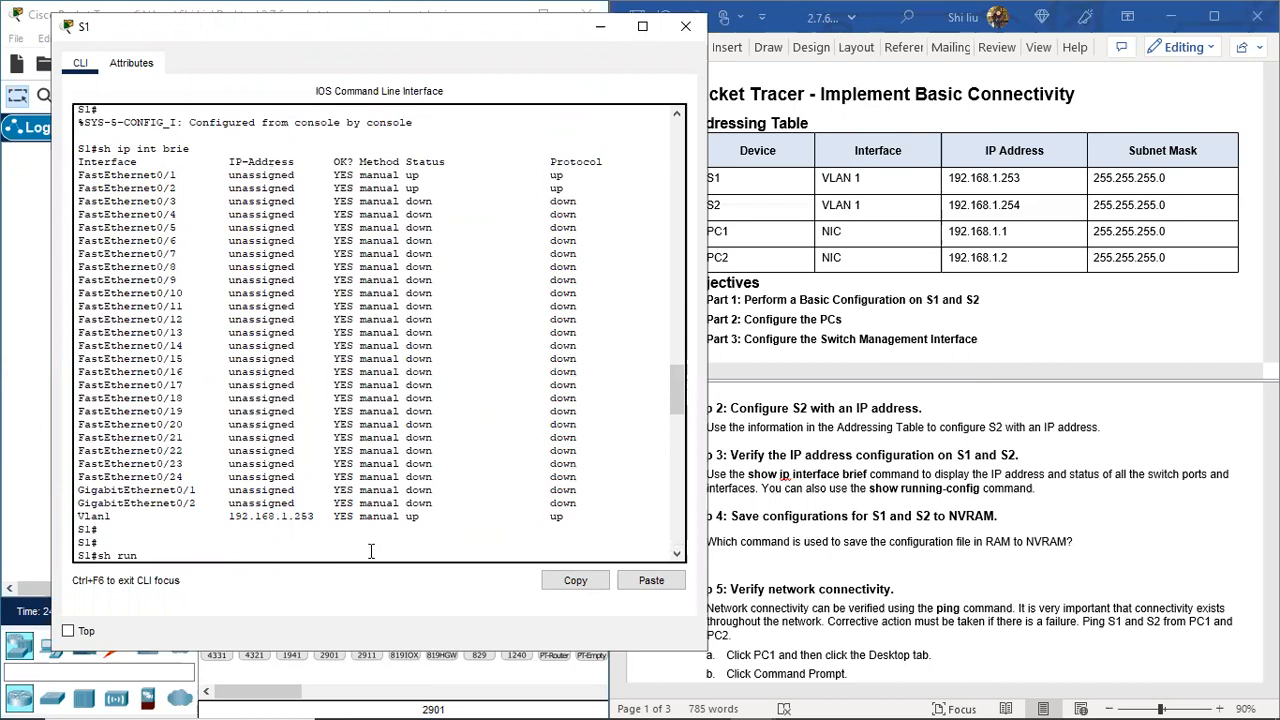
key("Return")
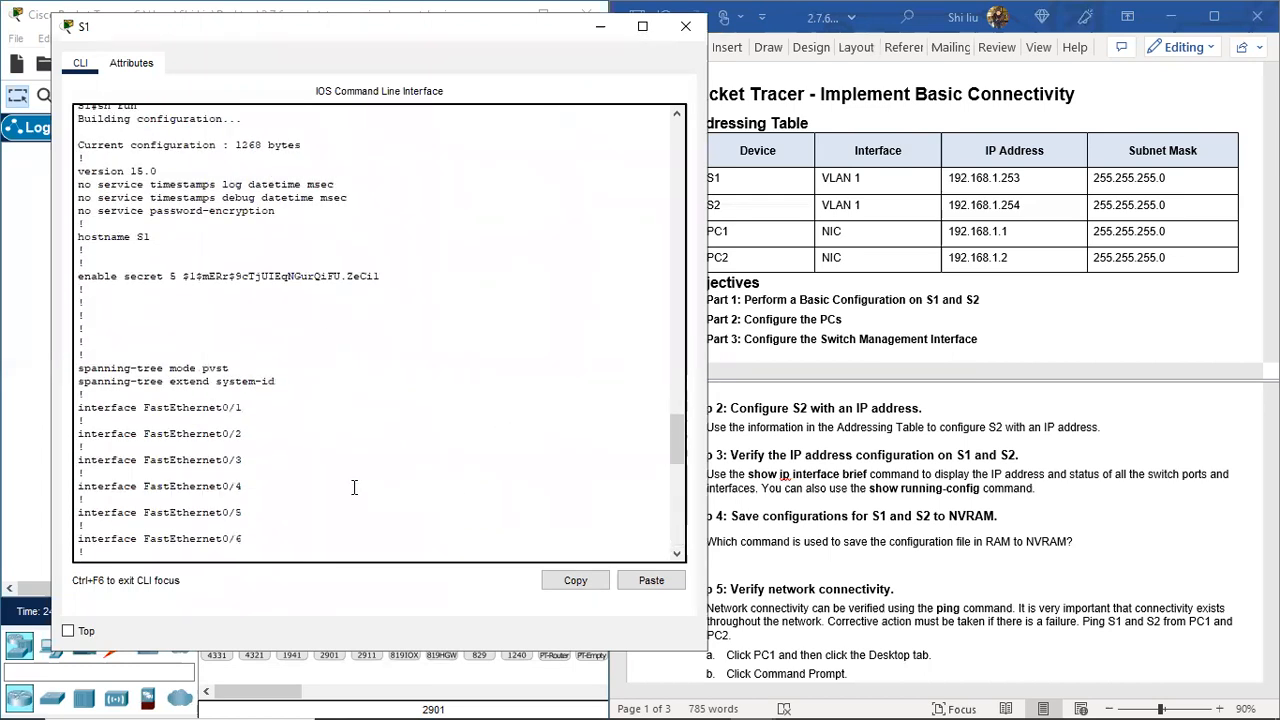
left_click_drag(248, 368, 335, 368)
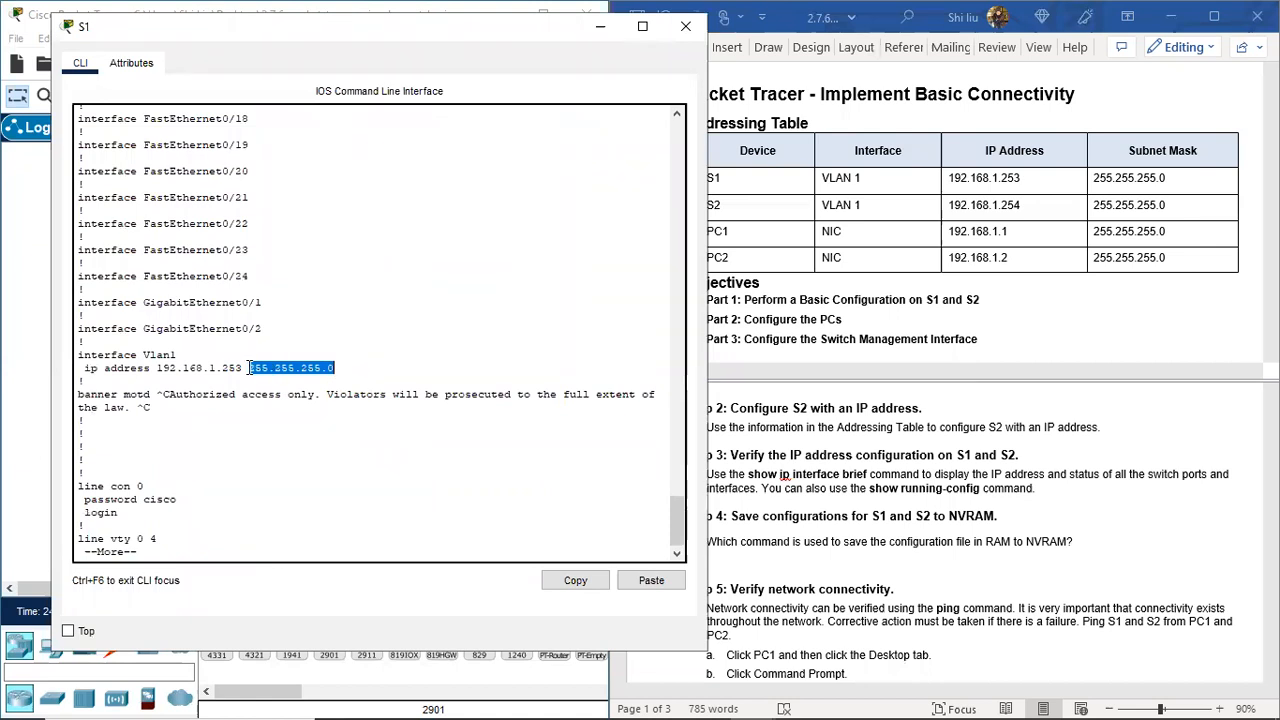
left_click(685, 26)
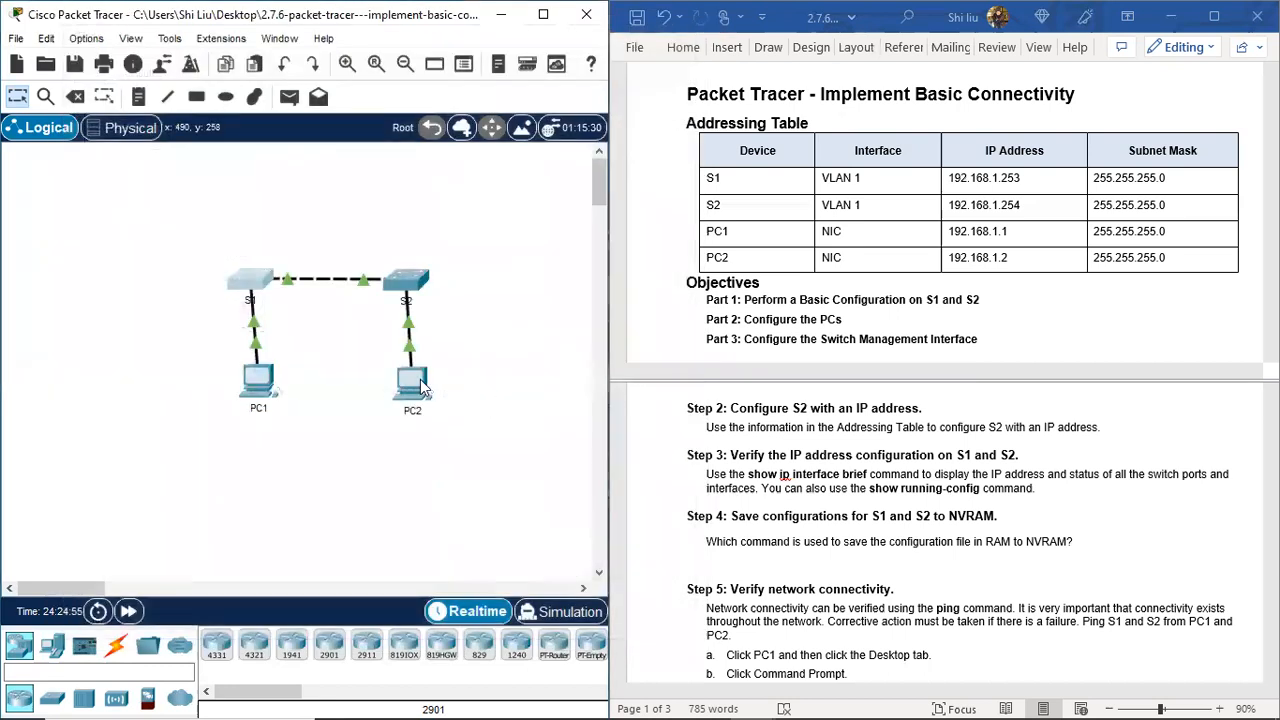
Step: Run sh ru on S2, highlight Vlan1's 192.168.1.254 255.255.255.0, close it, and reopen S1
left_click(408, 283)
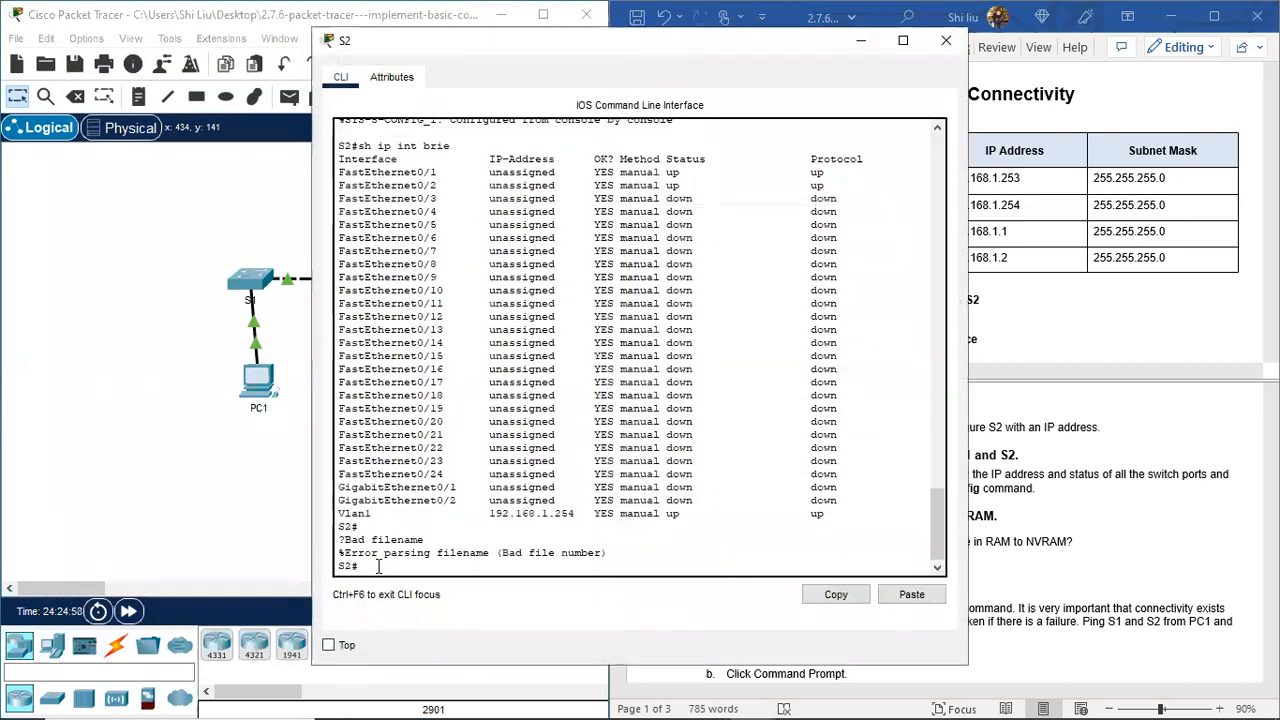
key("Return")
key("Return")
type("sh ")
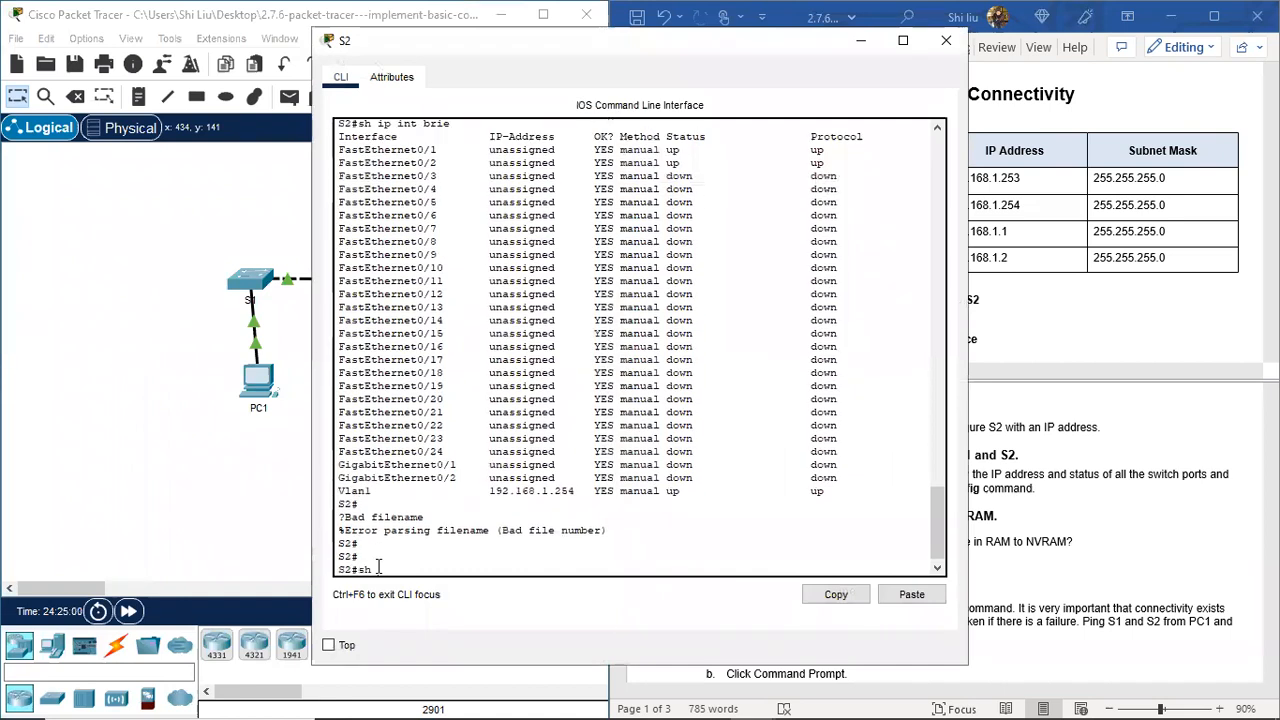
type("ru")
key("Return")
key("space")
key("space")
key("space")
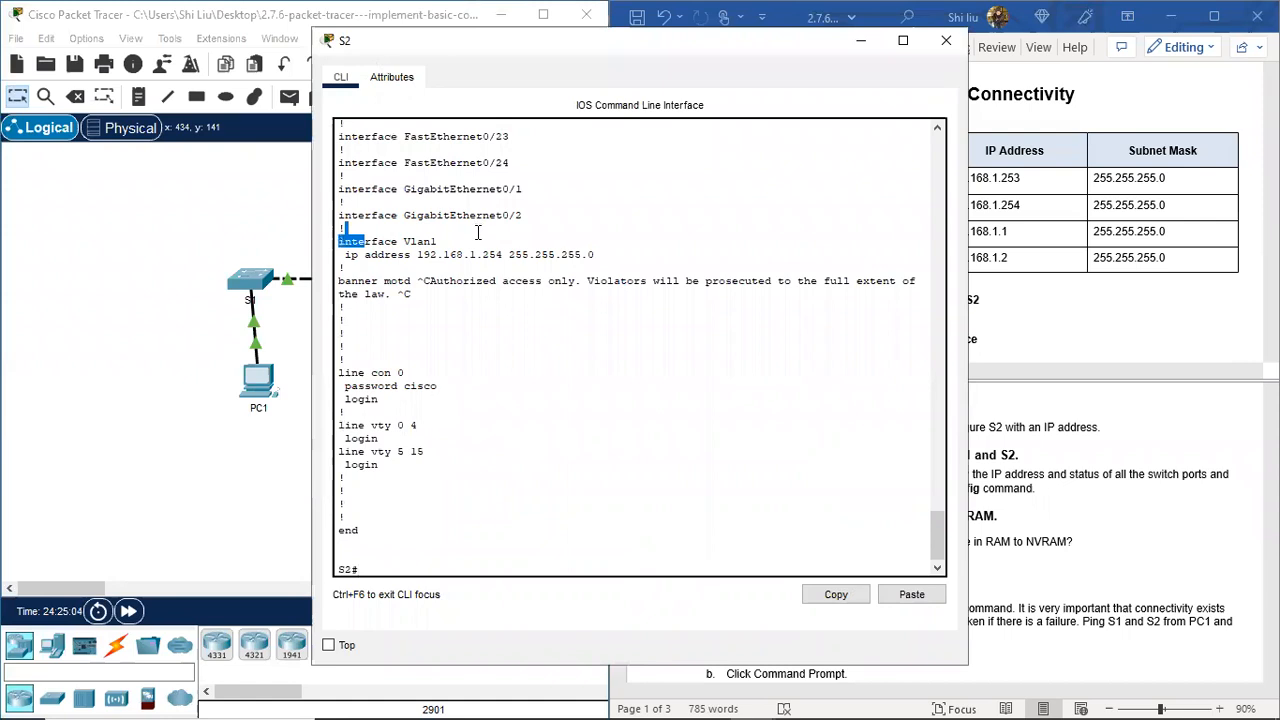
left_click_drag(365, 241, 485, 240)
left_click_drag(358, 255, 613, 250)
left_click(623, 397)
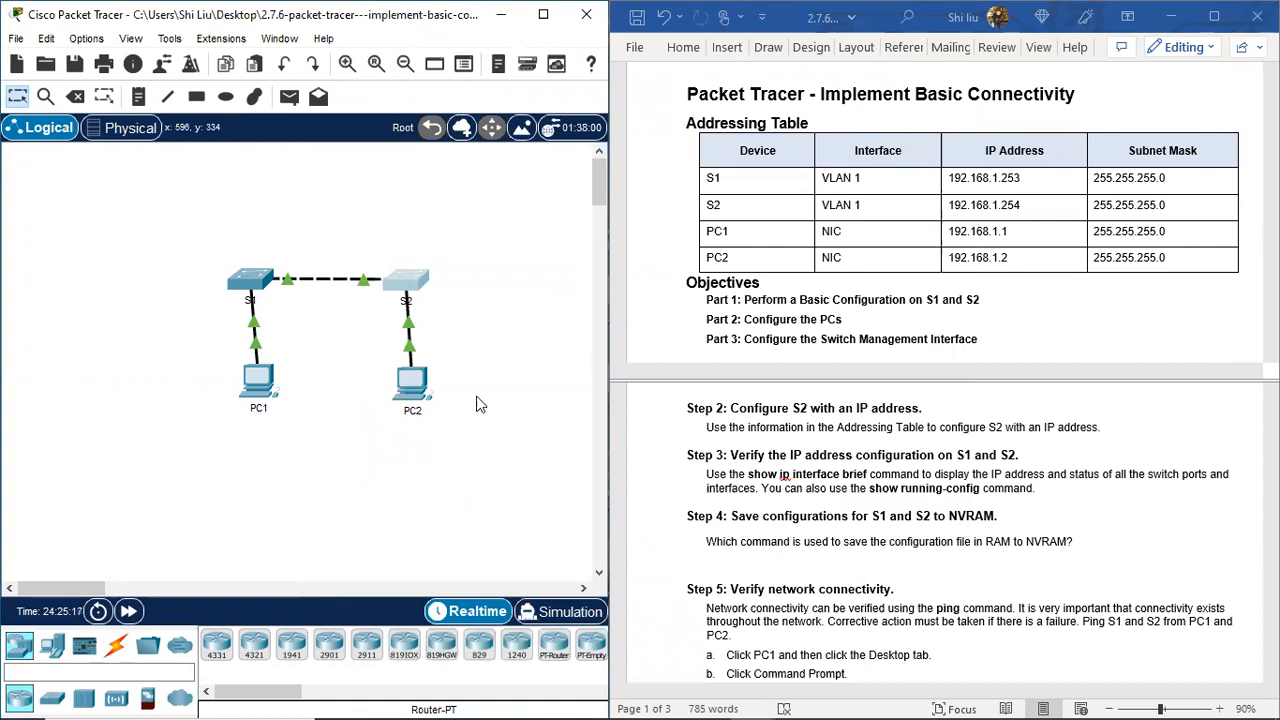
left_click(252, 288)
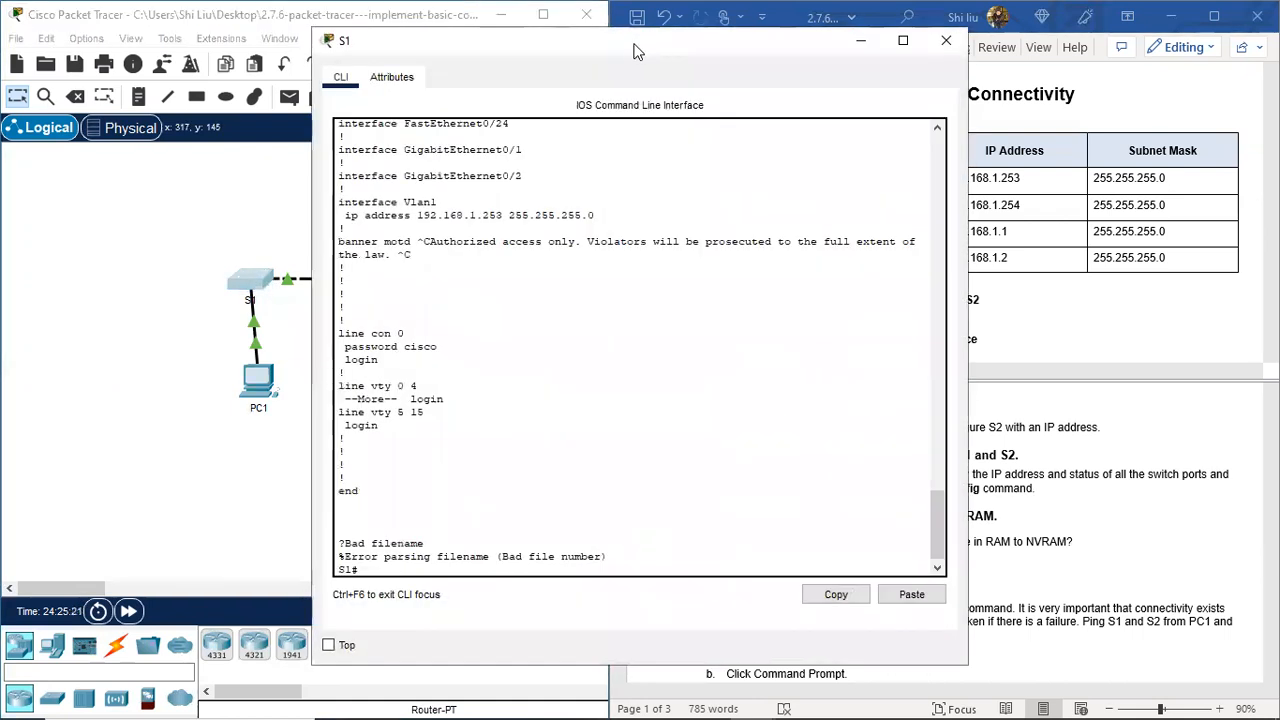
Step: Save S1's configuration to startup-config with copy run star, then close its console
left_click_drag(633, 52, 345, 38)
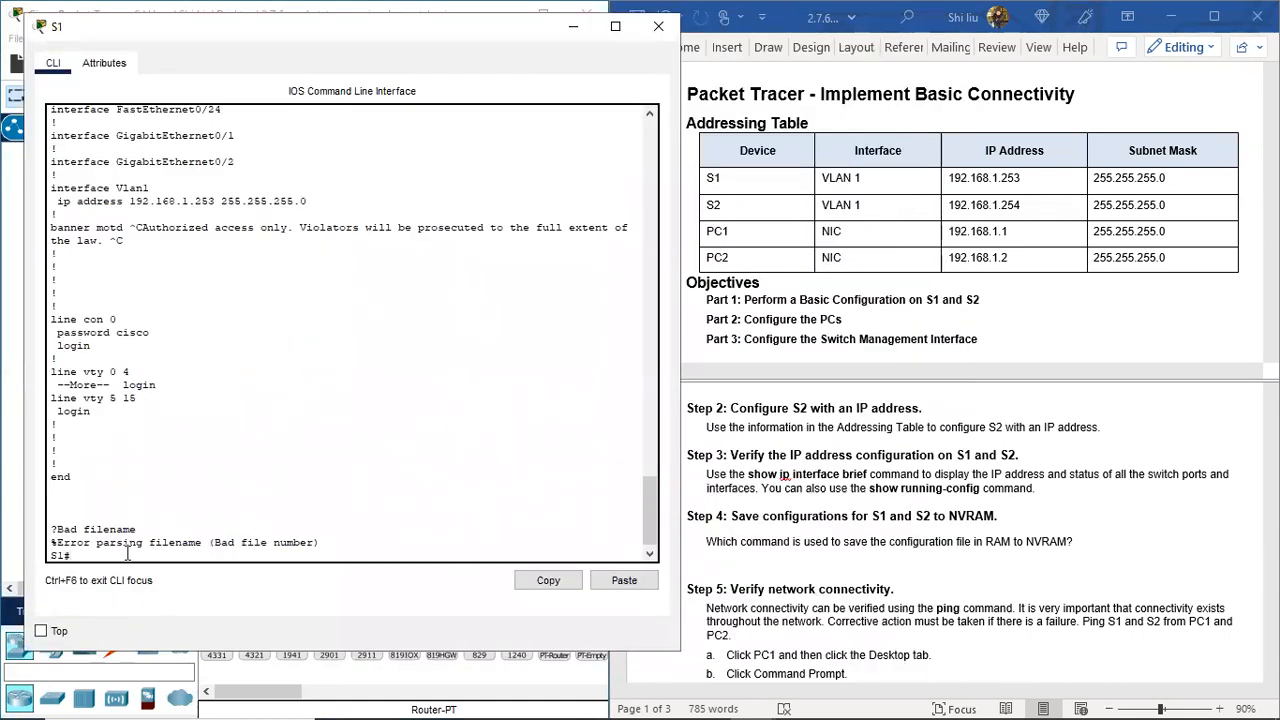
key("Return")
key("Return")
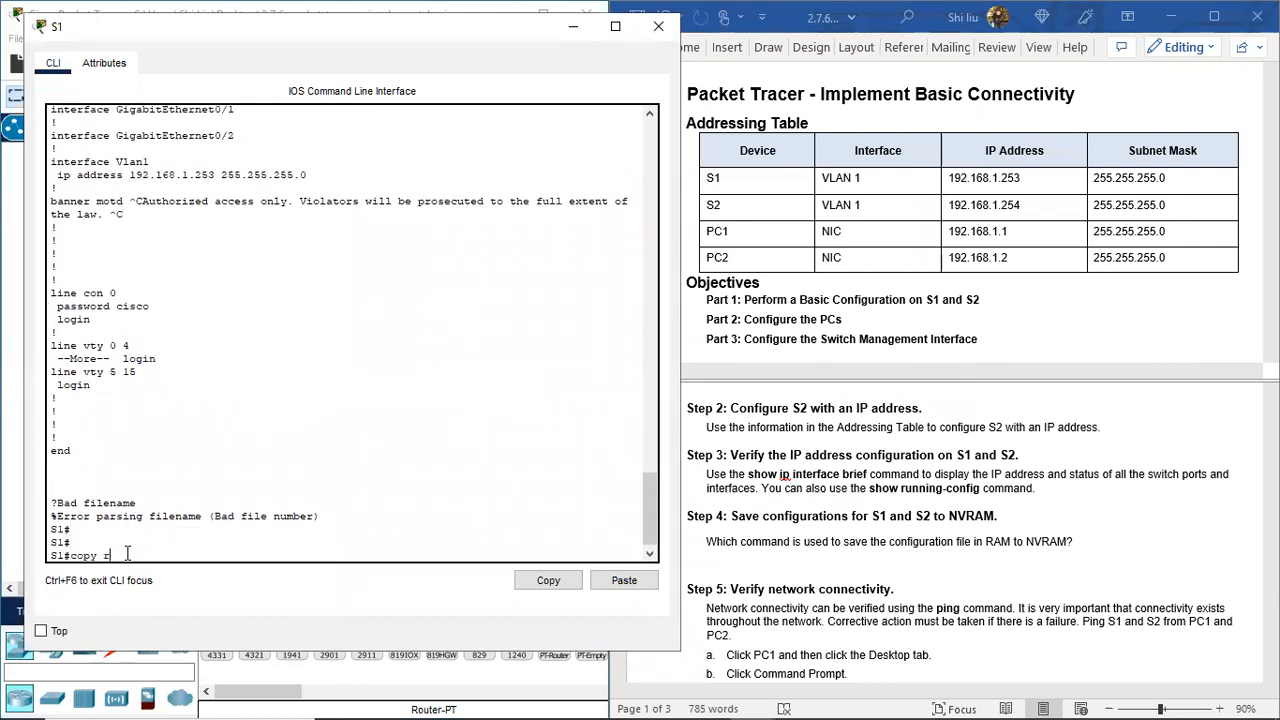
type("copy run star")
key("Return")
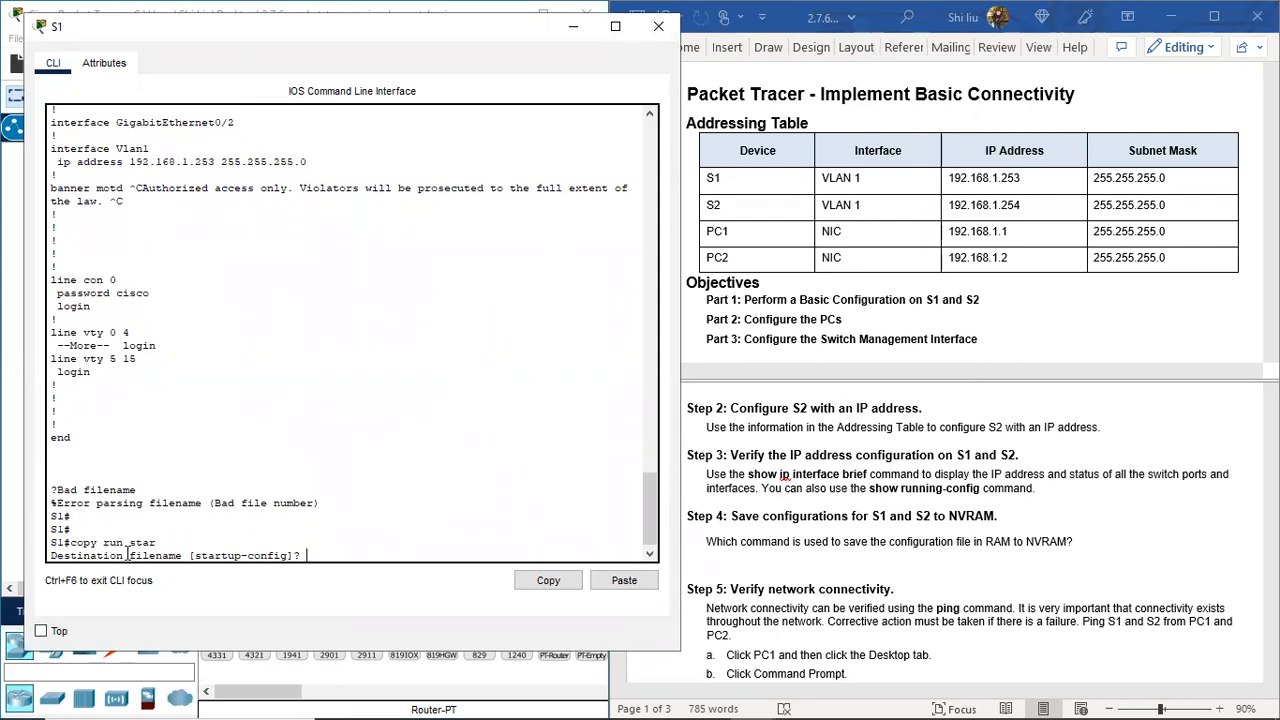
key("Return")
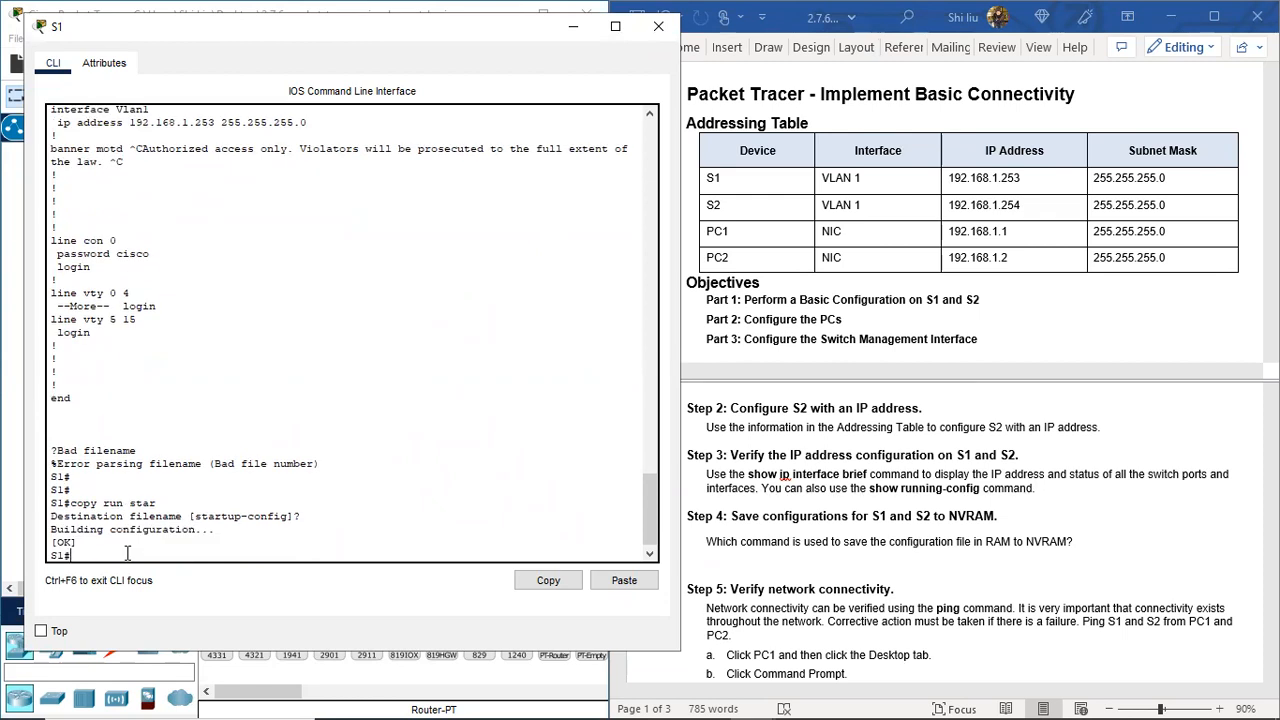
left_click(658, 26)
Step: Save S2's configuration to startup-config with copy r st, then close its console
left_click(406, 281)
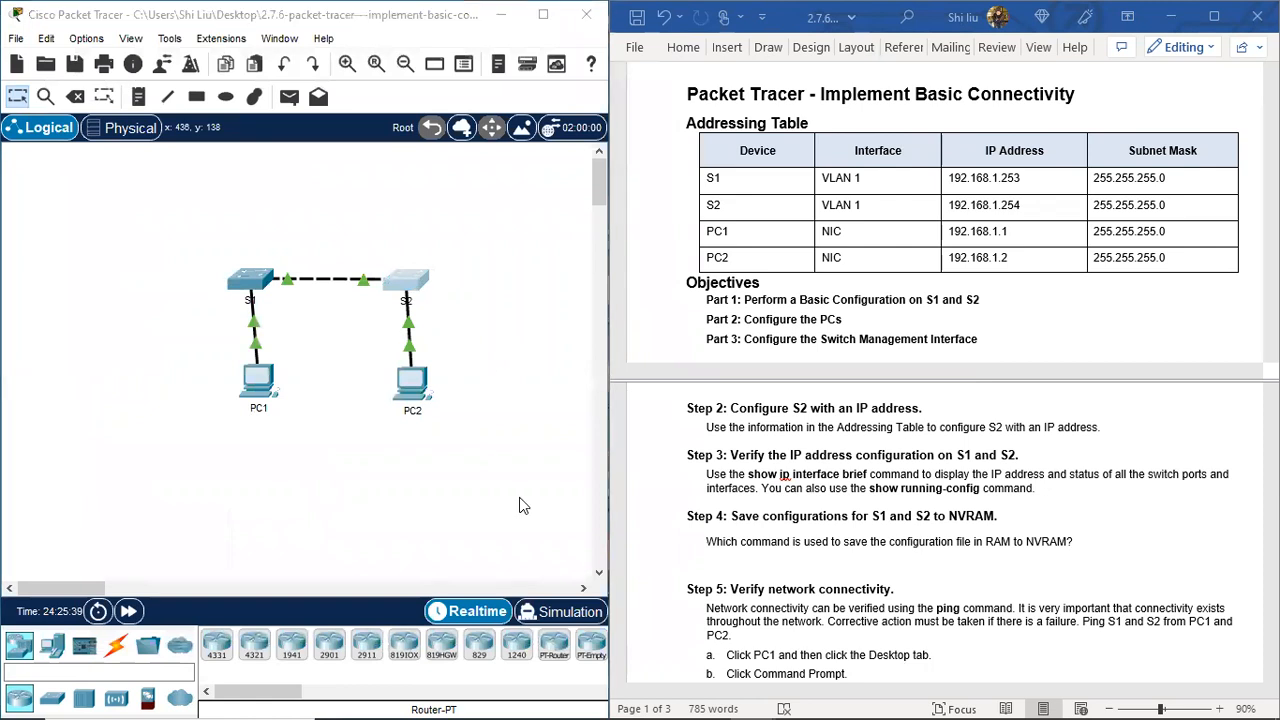
key("Return")
key("Return")
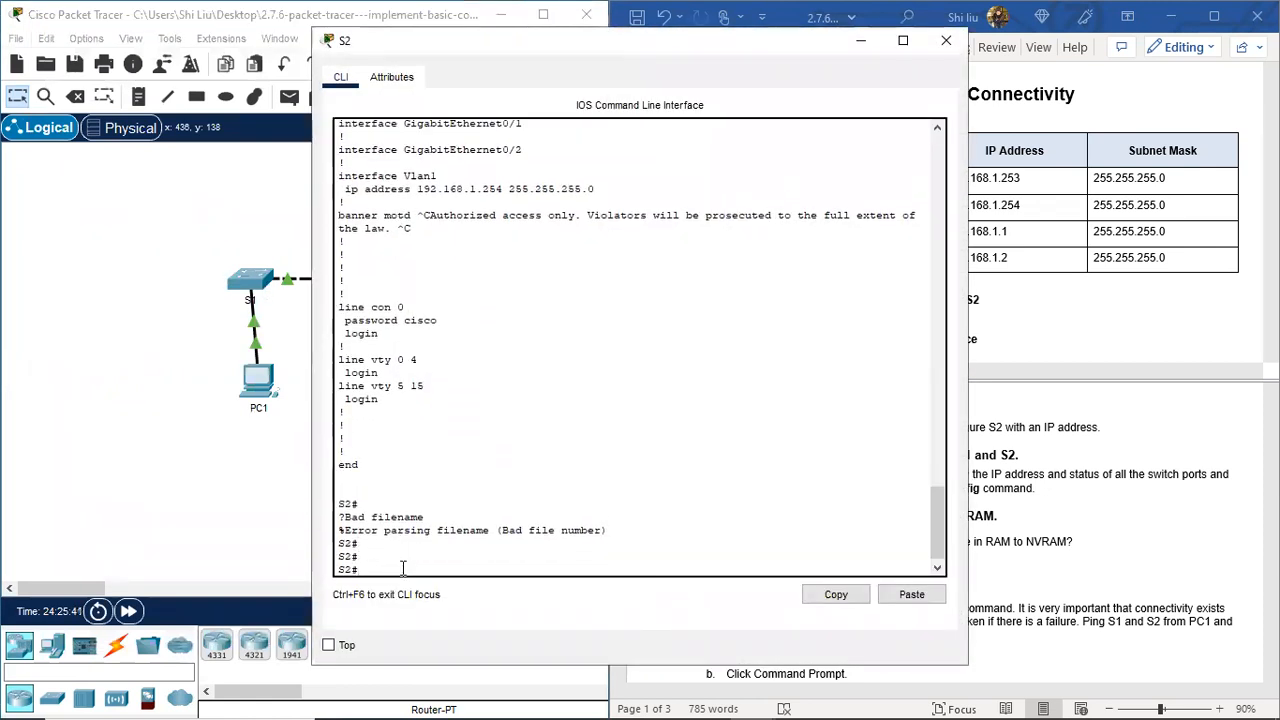
type("copy")
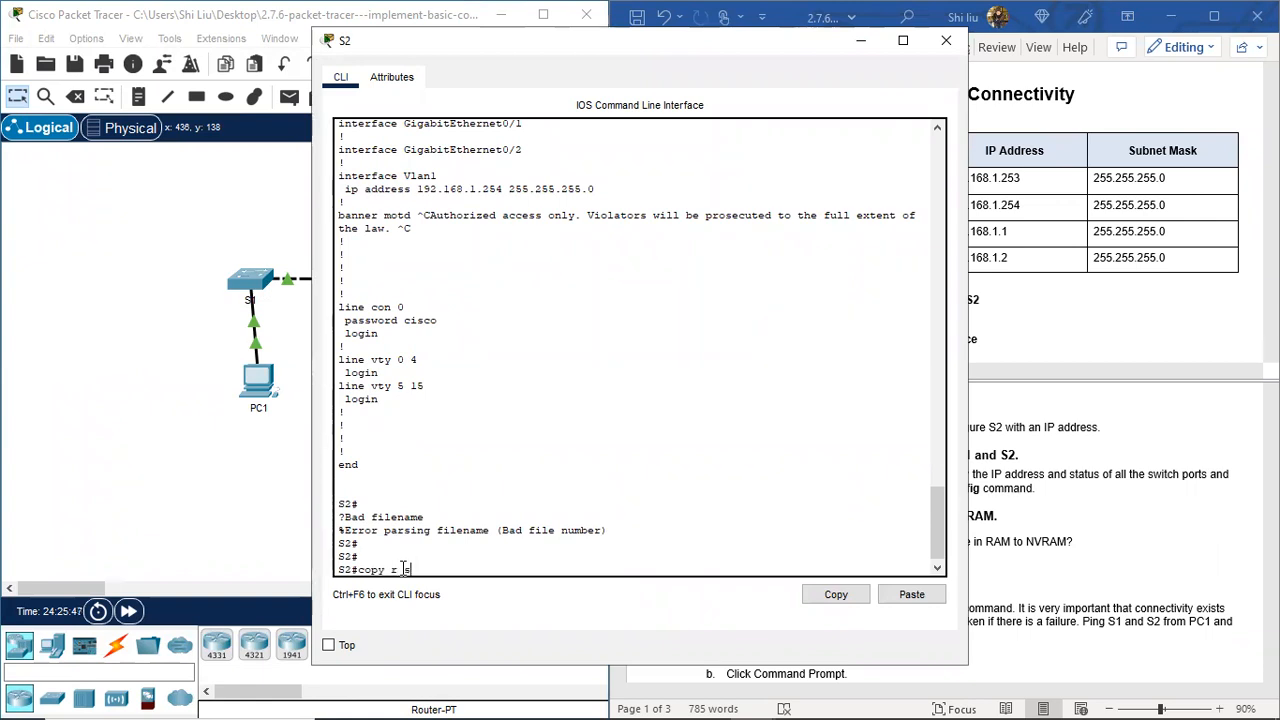
type("r st")
key("Return")
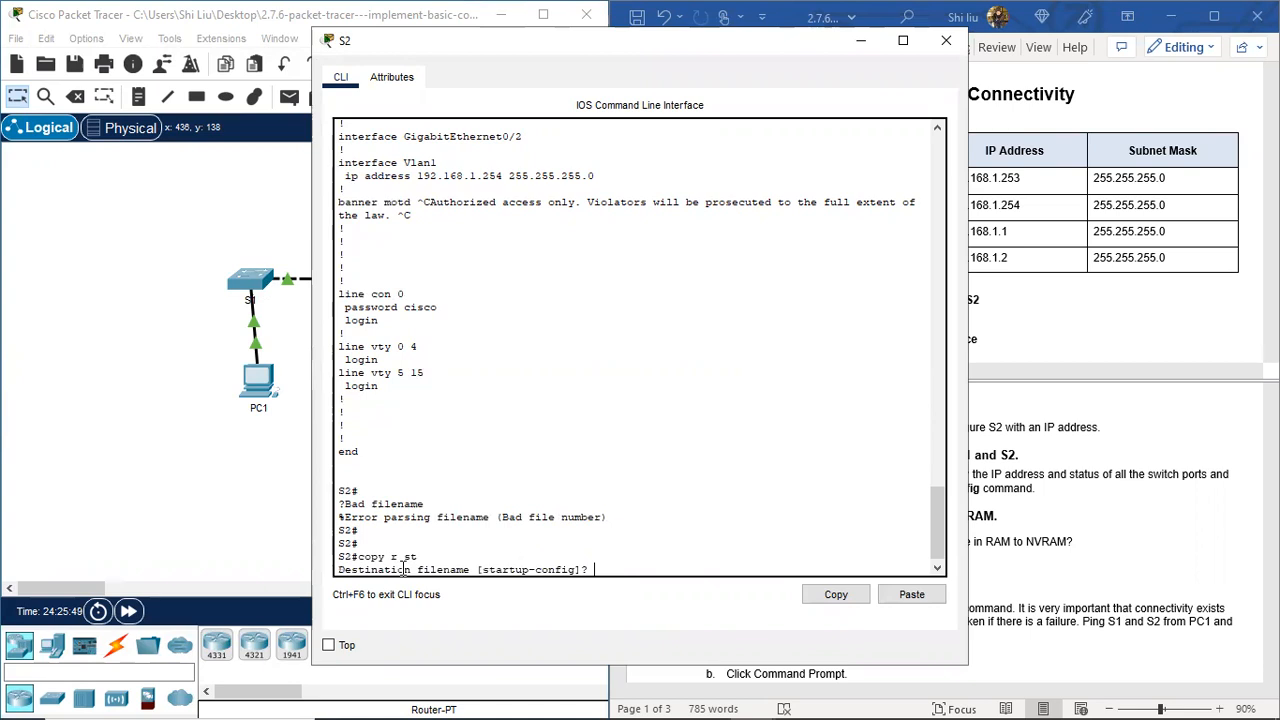
key("Return")
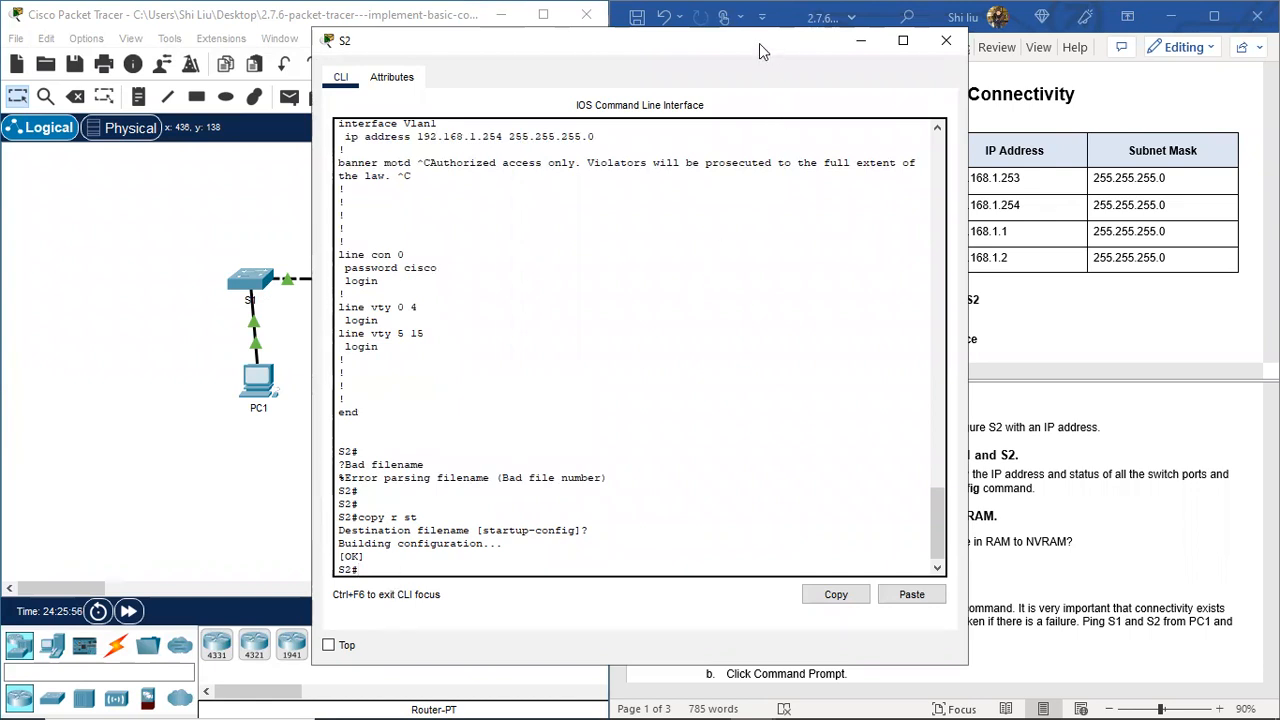
left_click_drag(759, 43, 513, 110)
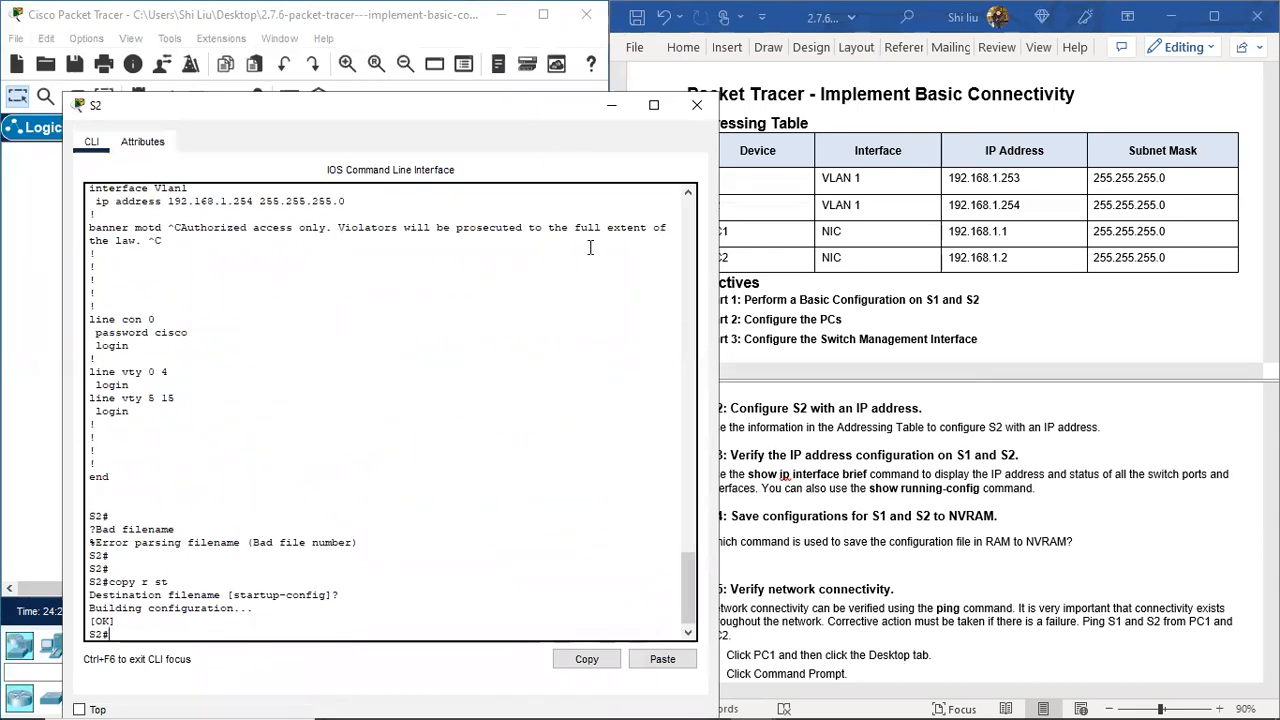
left_click(697, 105)
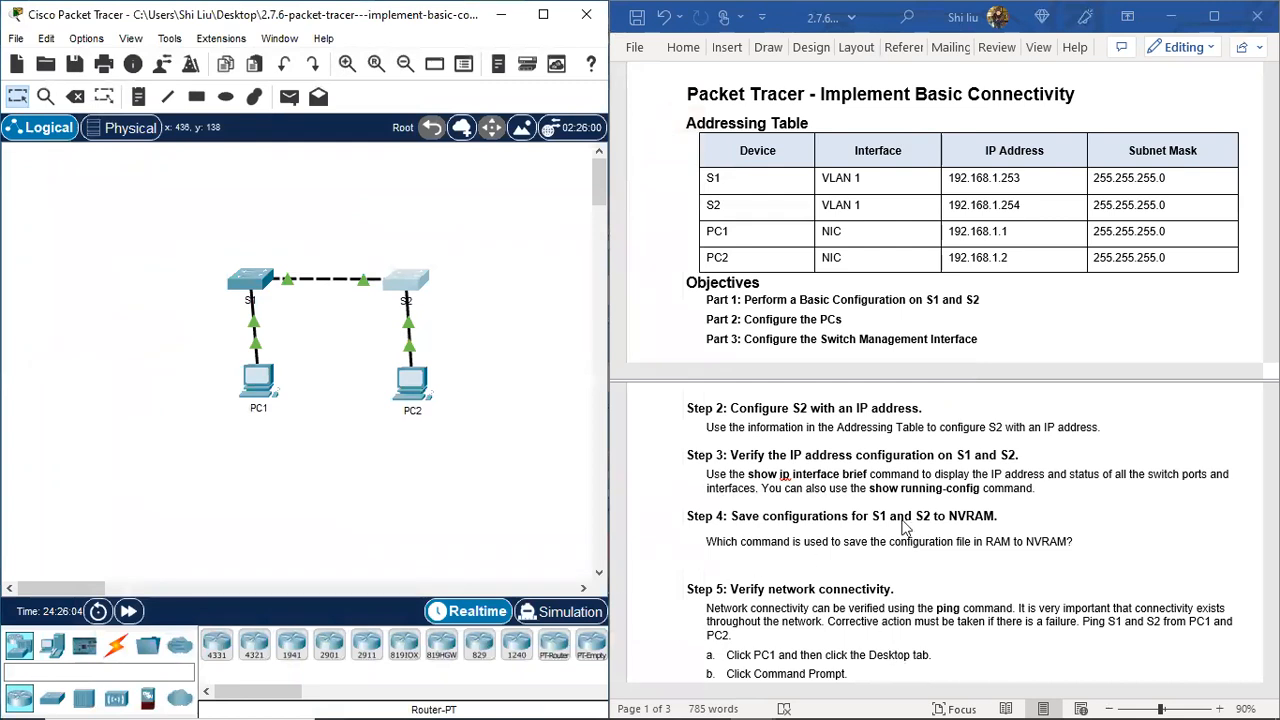
Step: Scroll the lower Word pane down to Step 5: Verify network connectivity
scroll(910, 530, "down", 3)
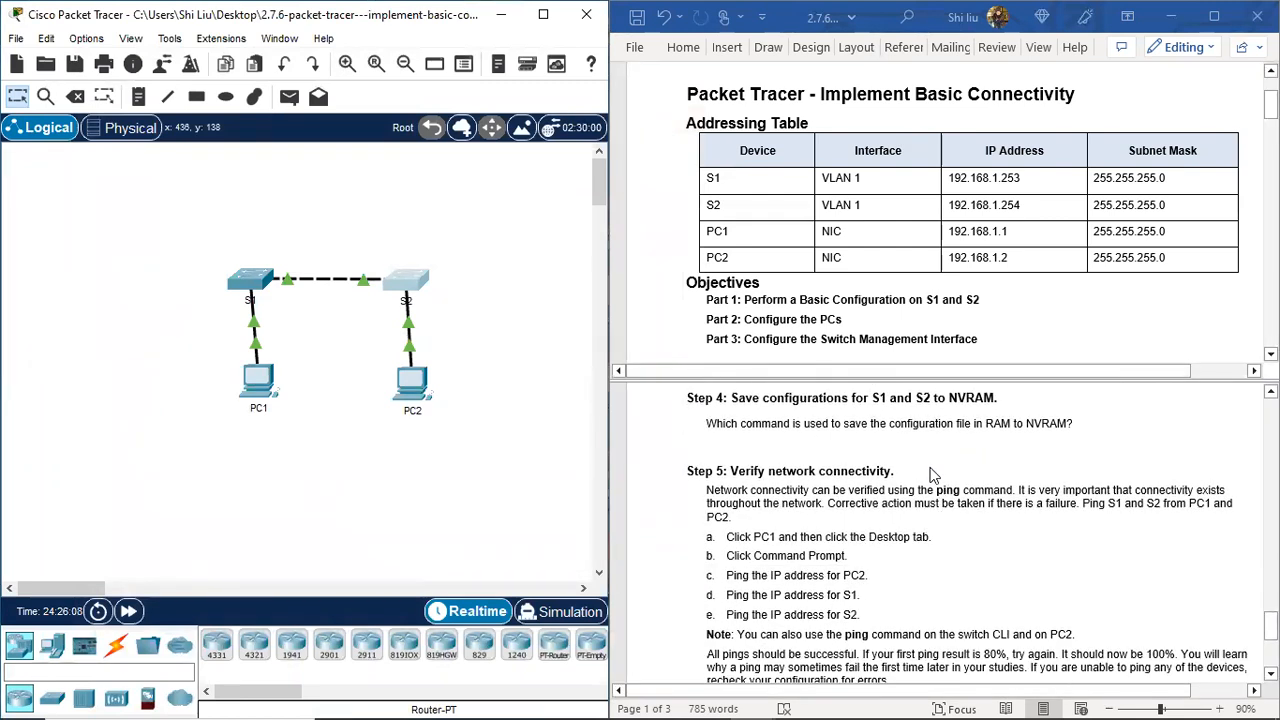
scroll(930, 478, "down", 1)
scroll(885, 490, "down", 1)
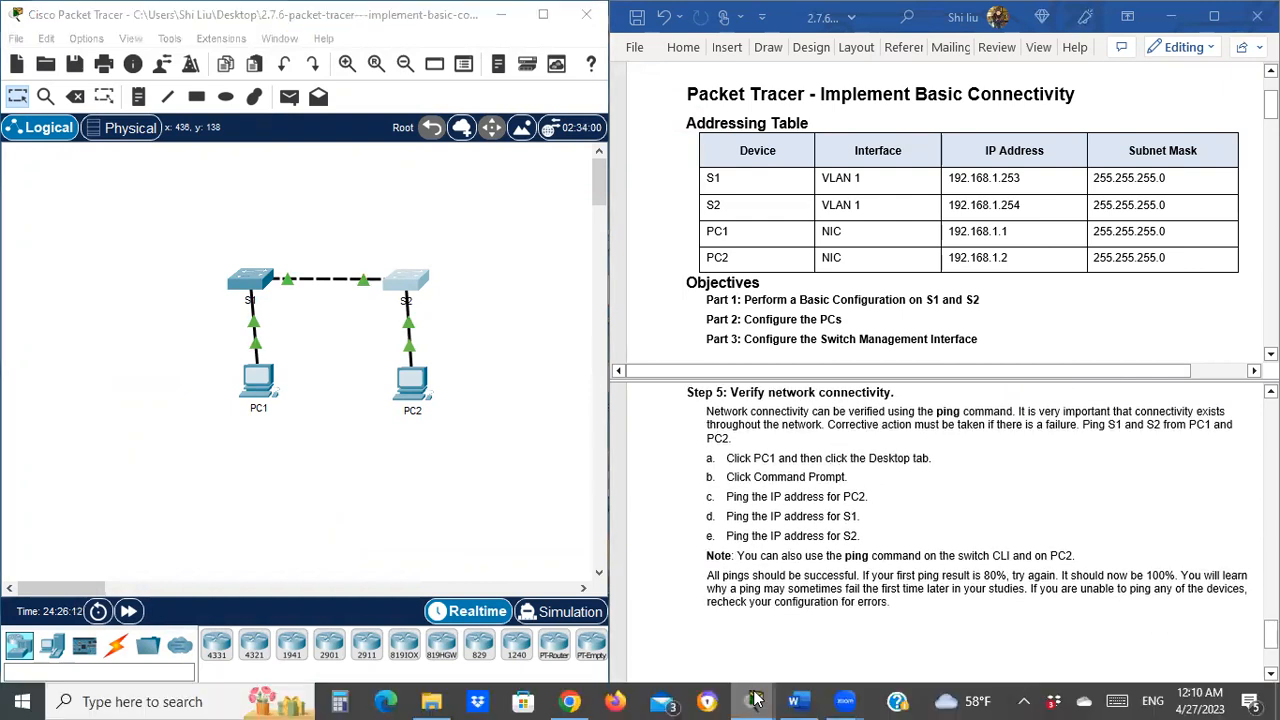
mouse_move(755, 701)
left_click(812, 643)
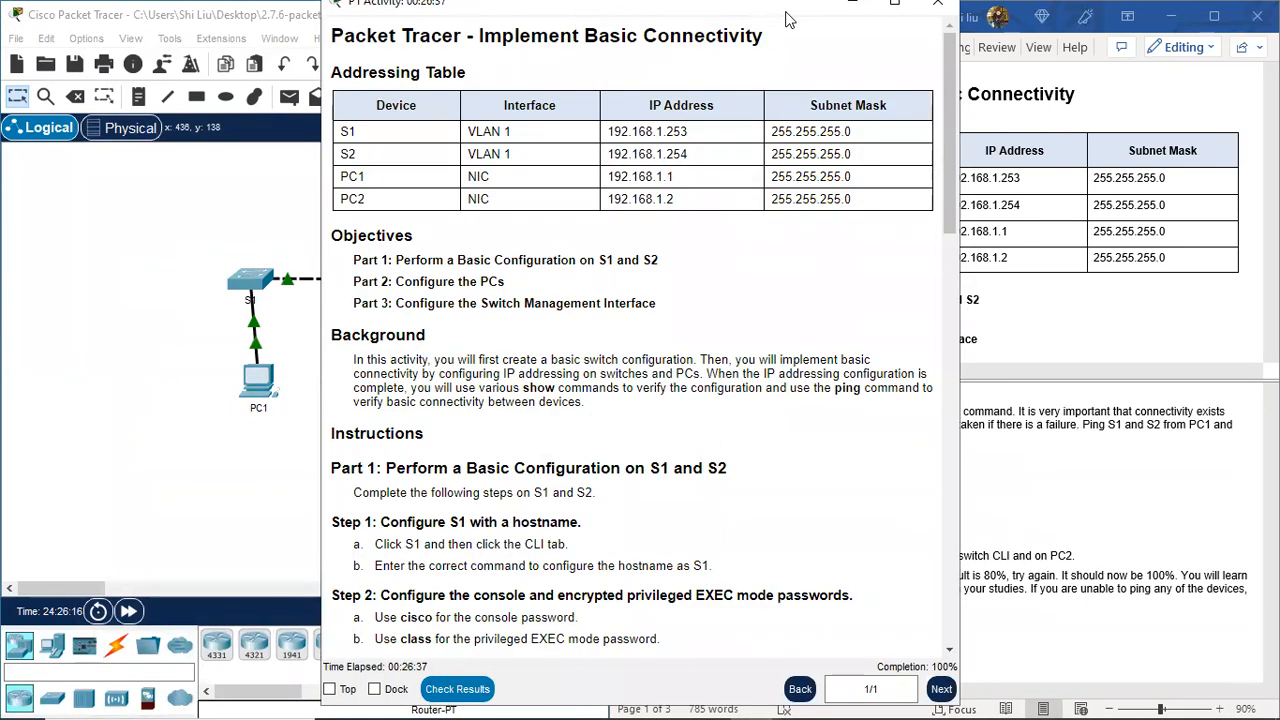
left_click_drag(786, 20, 979, 34)
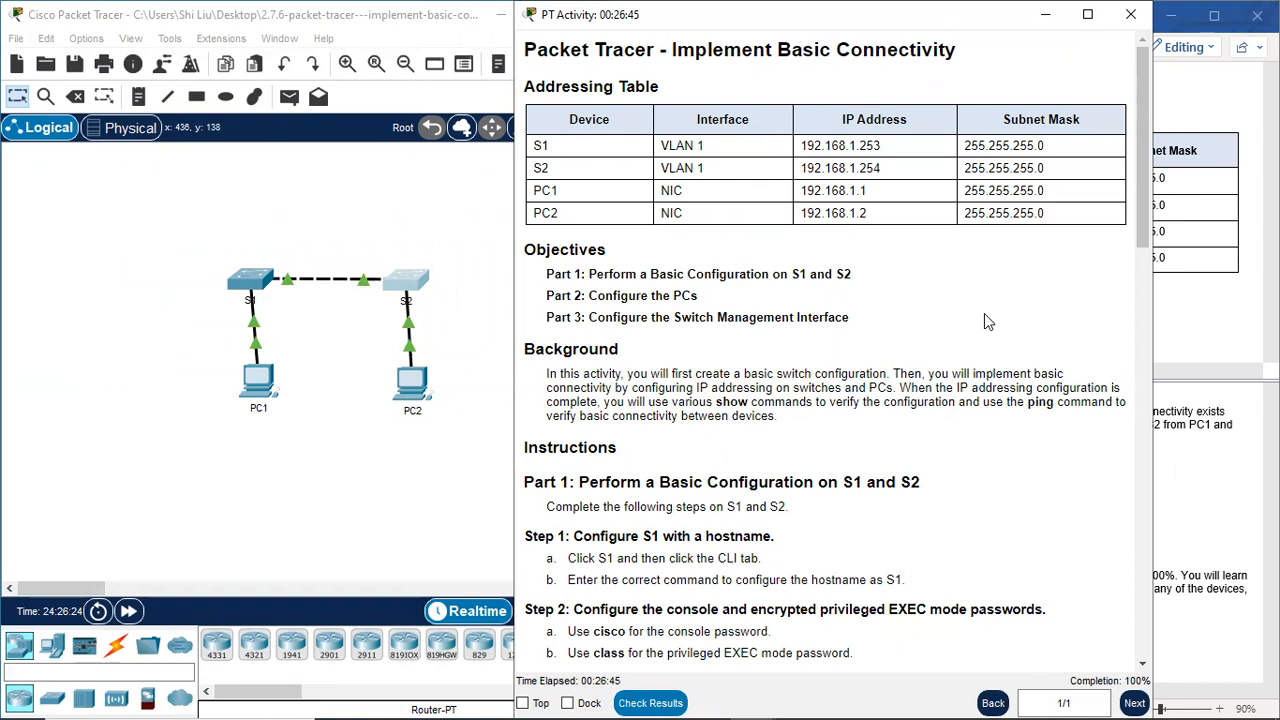
left_click(1046, 22)
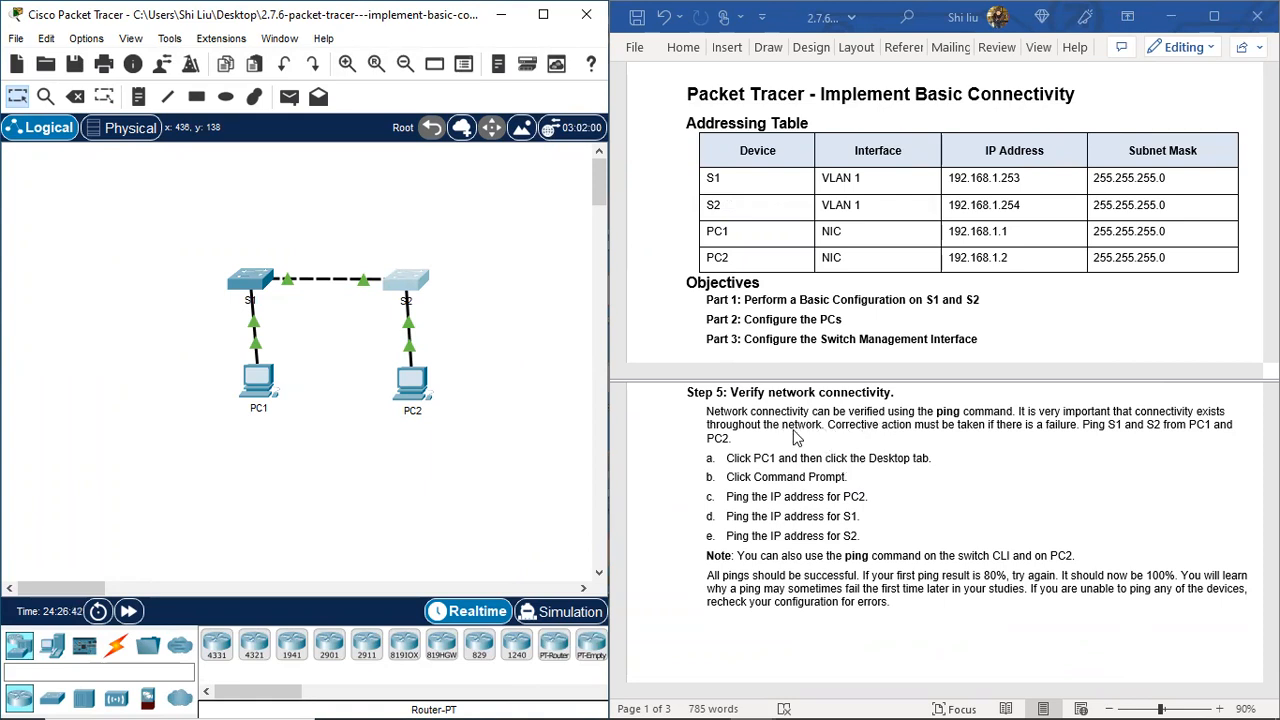
scroll(795, 435, "up", 1)
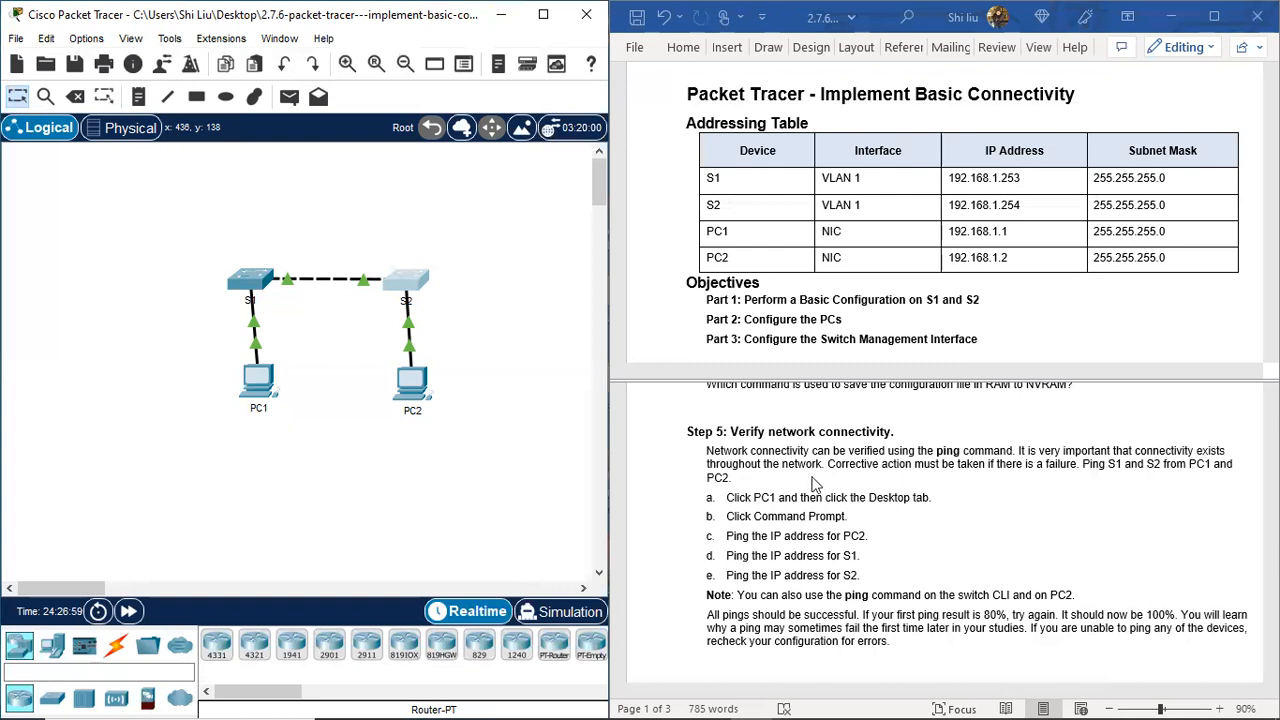
Step: Open PC1's command prompt and ping PC2 at 192.168.1.2
left_click(255, 387)
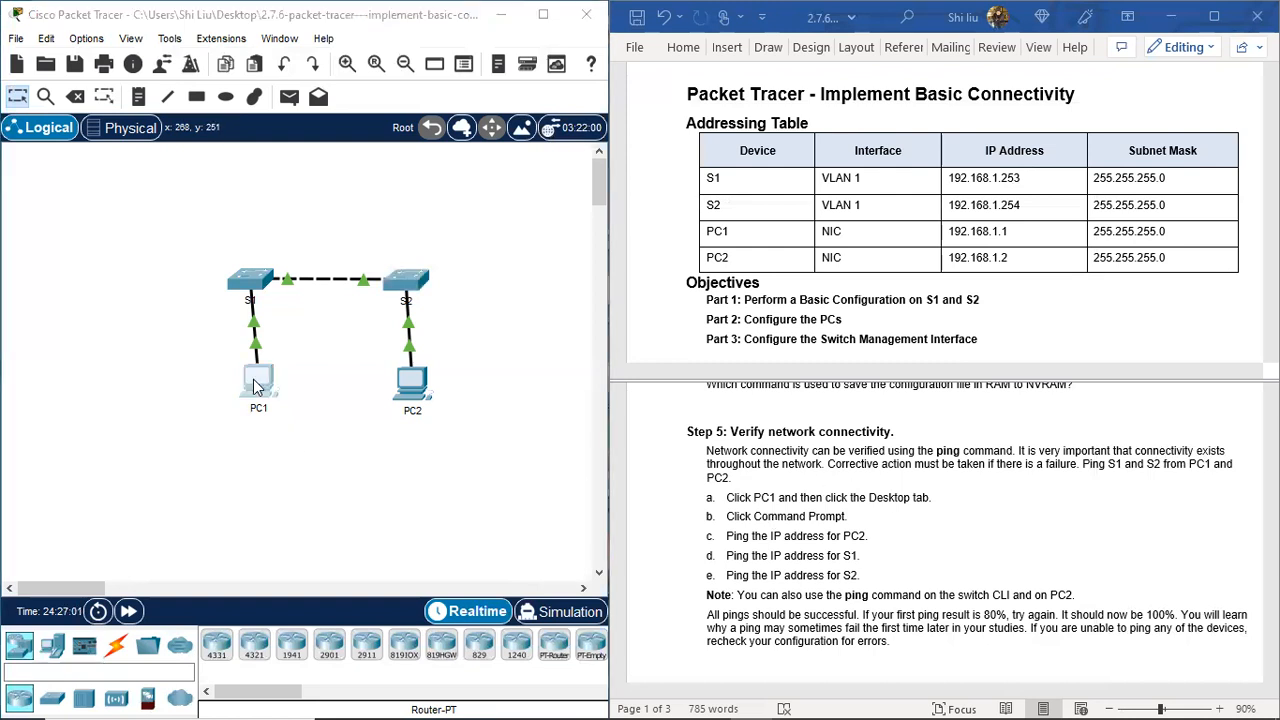
left_click_drag(635, 52, 306, 59)
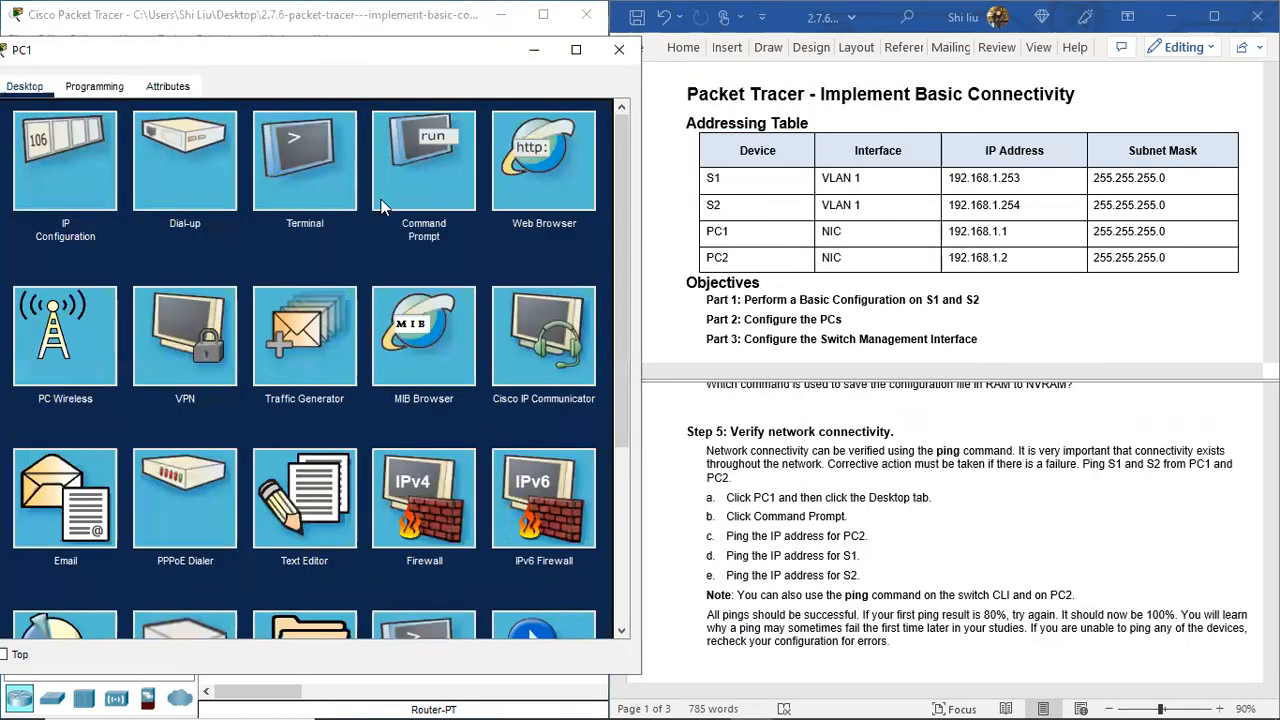
left_click(420, 198)
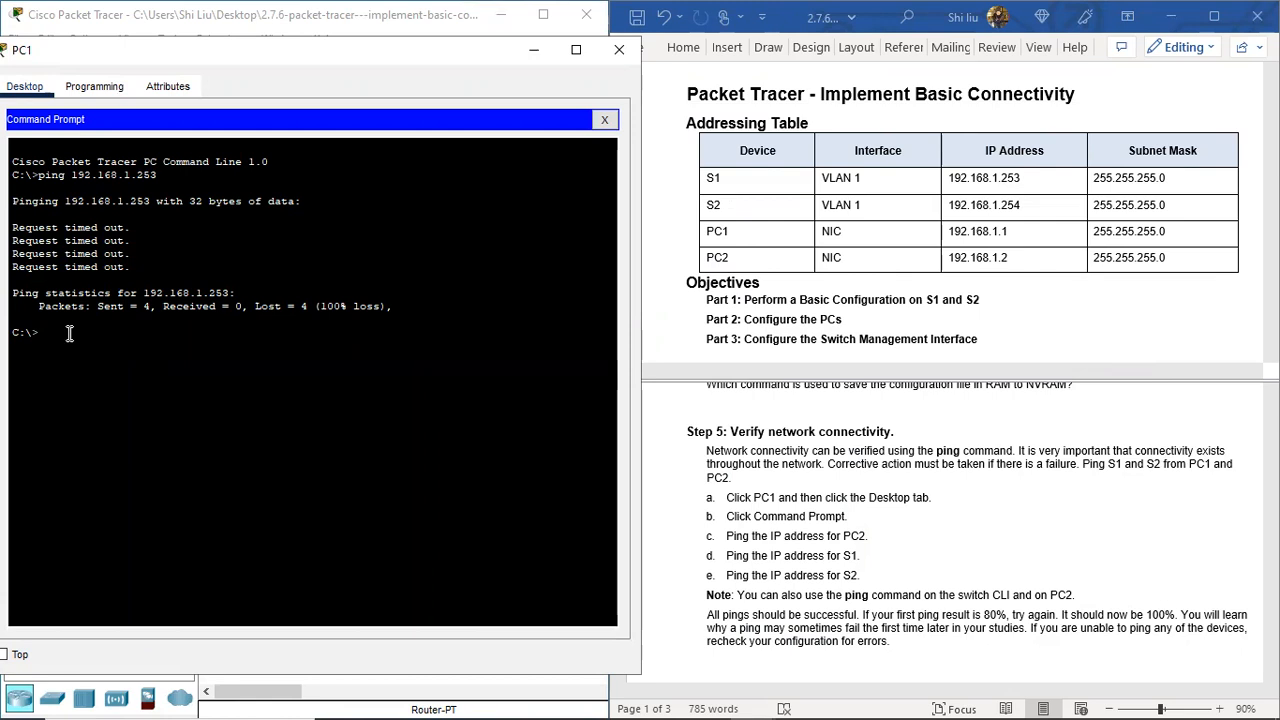
type("ping 192.168.1.2")
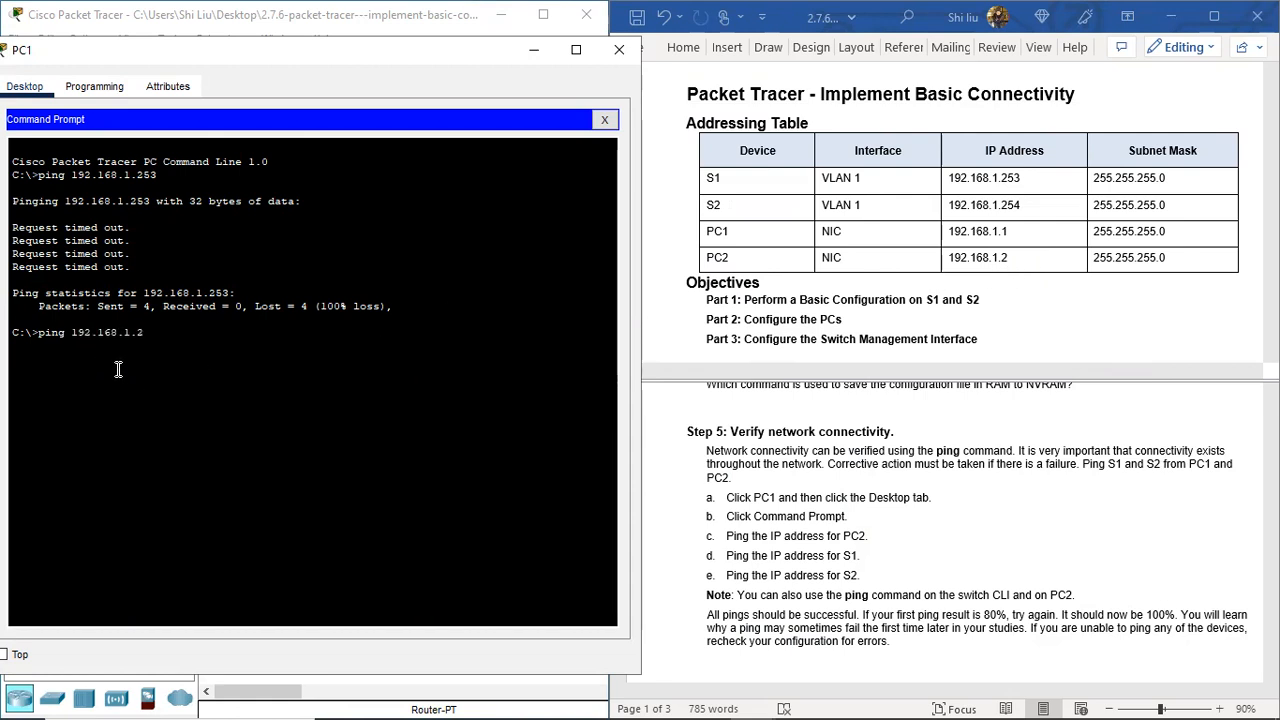
key("Return")
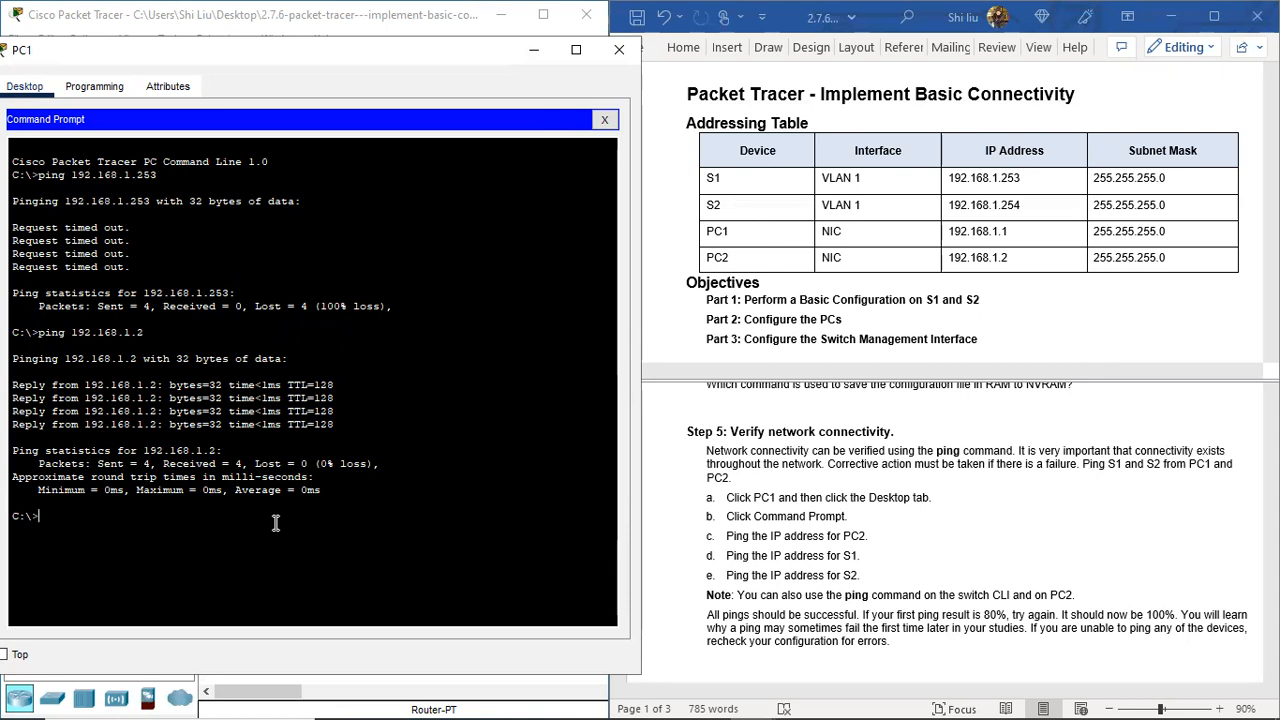
Step: Ping S1 at 192.168.1.253 and S2 at 192.168.1.254, then close PC1
key("Up")
key("Return")
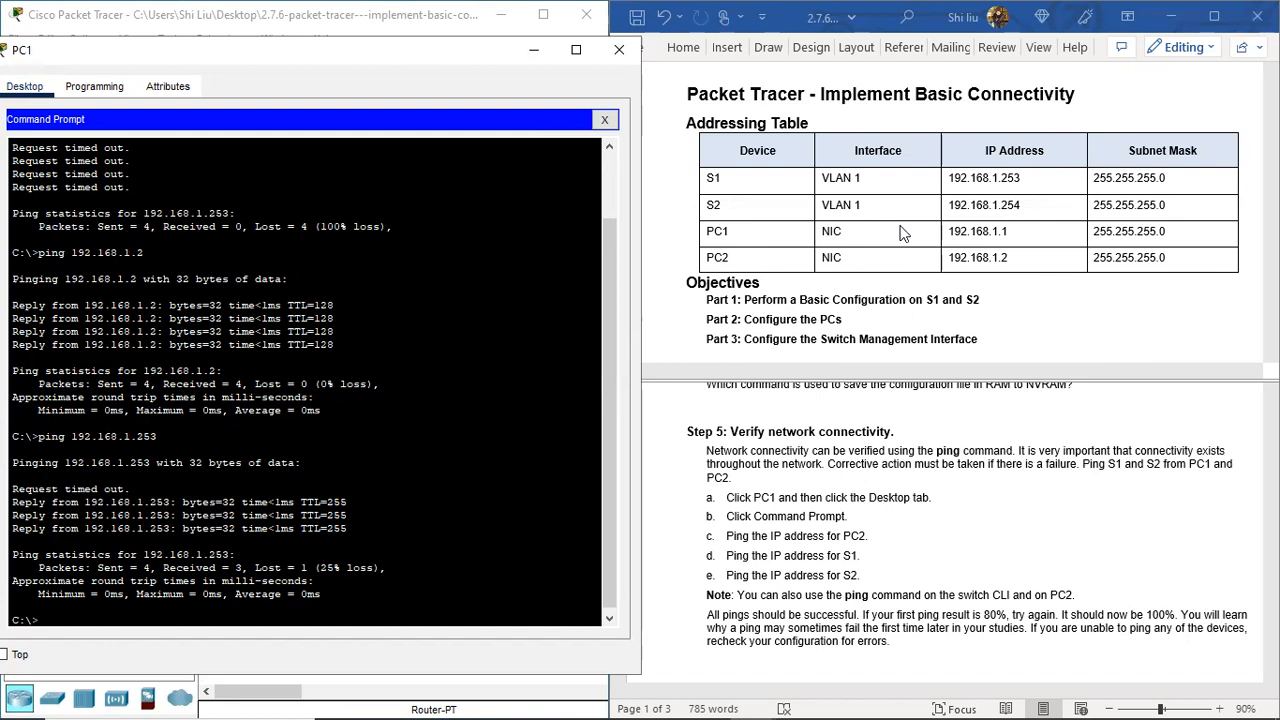
key("Up")
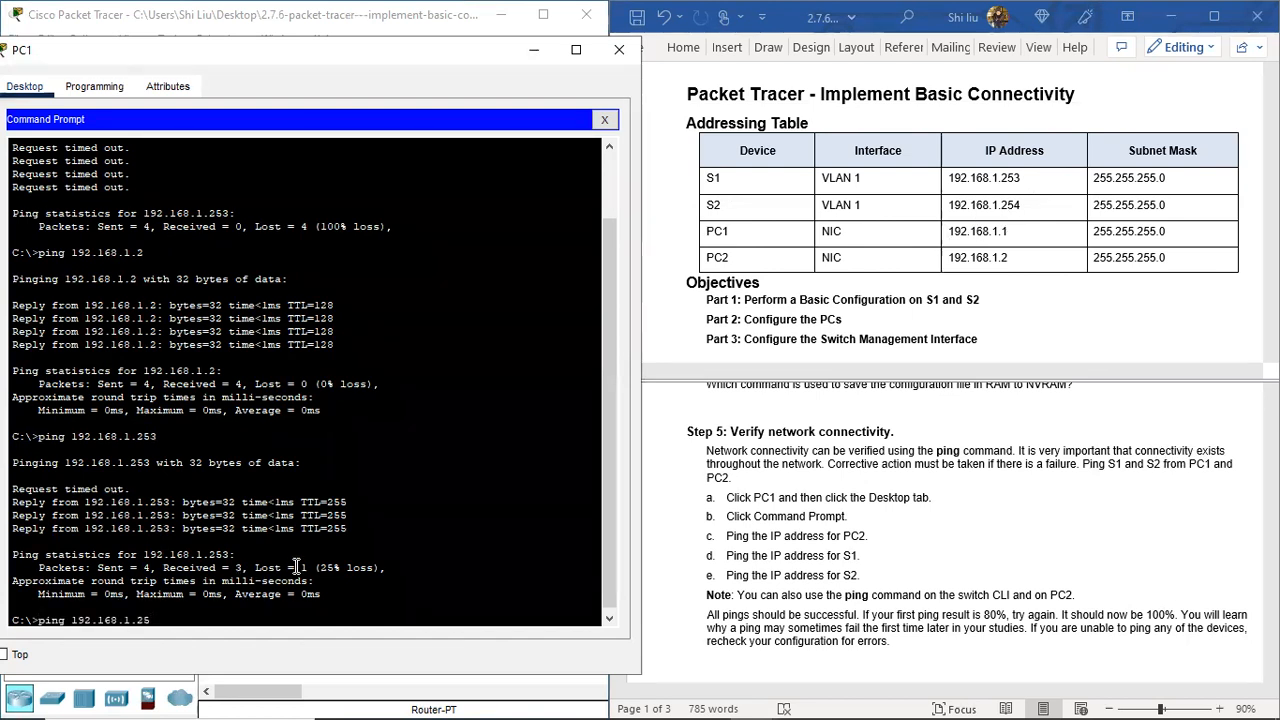
type("4")
key("Return")
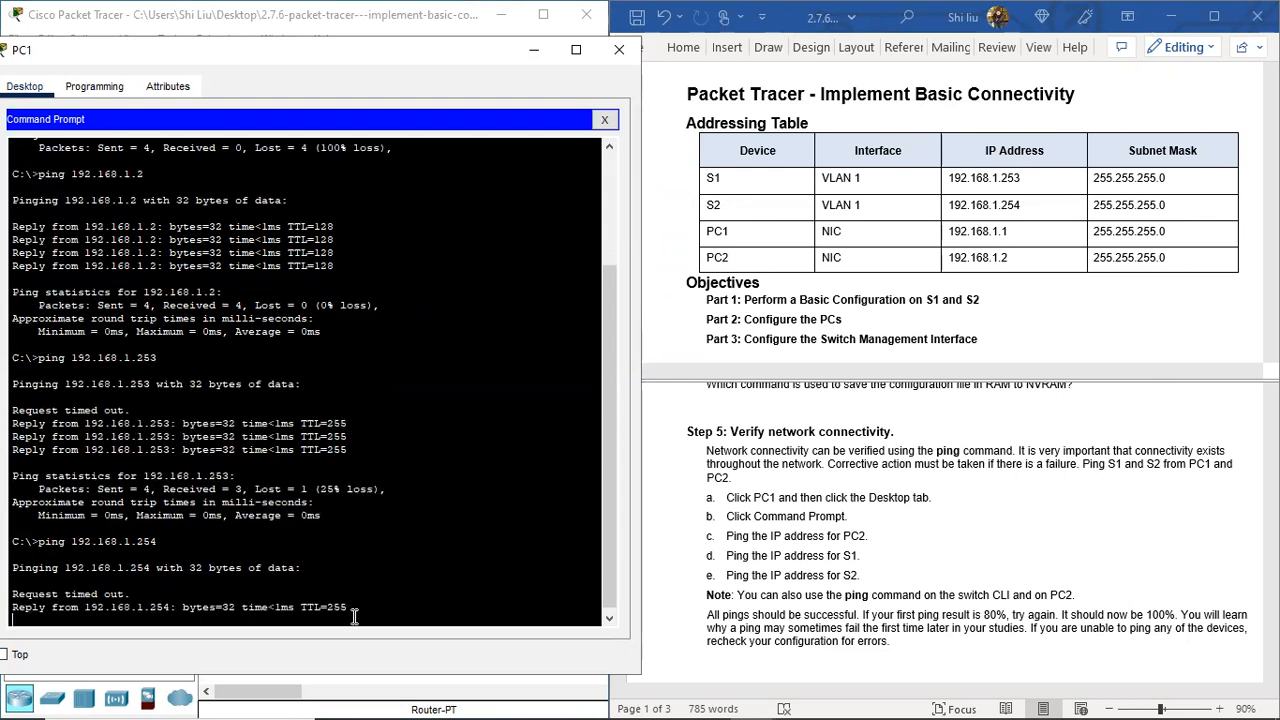
left_click(620, 52)
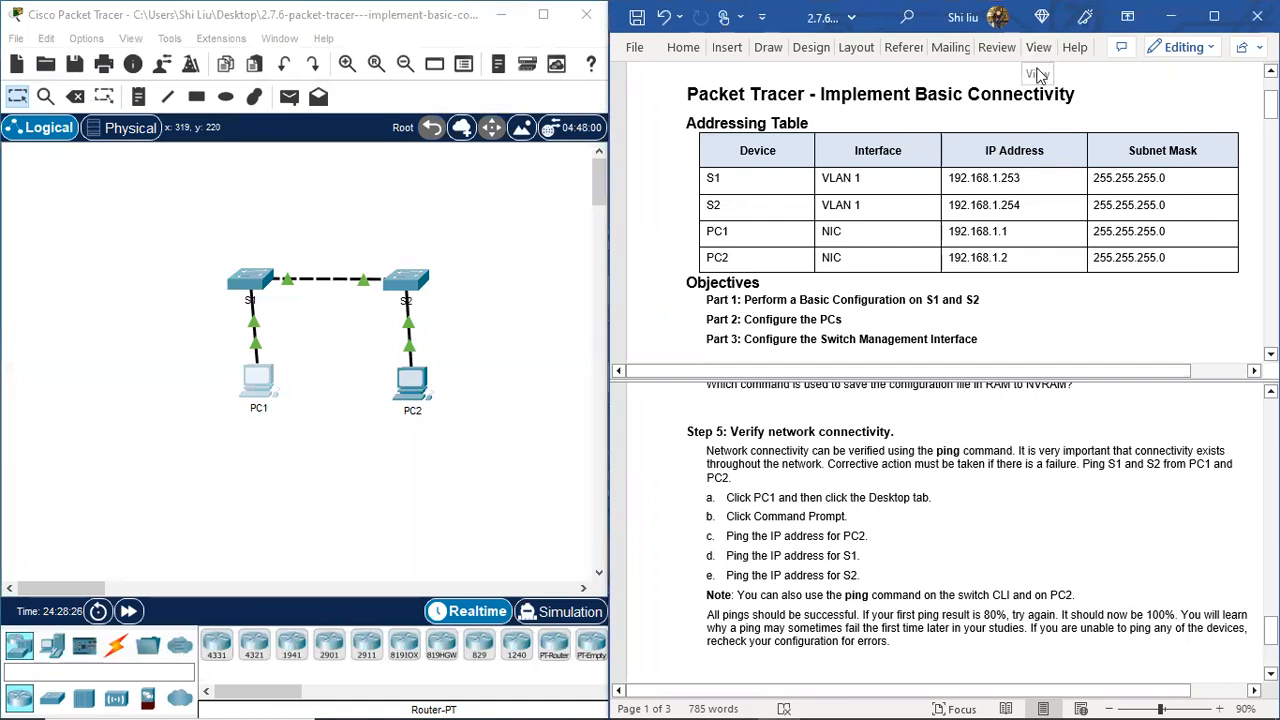
Step: Remove the split in the lab document so it shows as one pane
left_click(1038, 47)
left_click(997, 100)
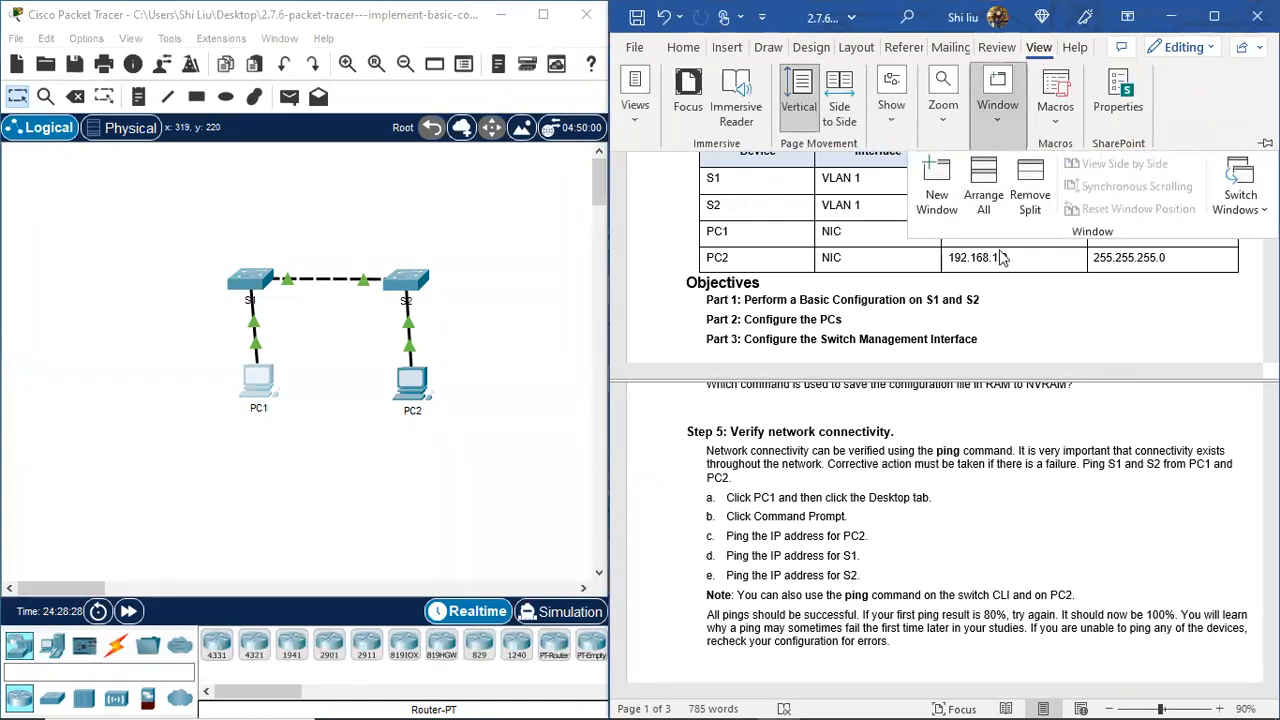
left_click(1030, 195)
left_click(1040, 50)
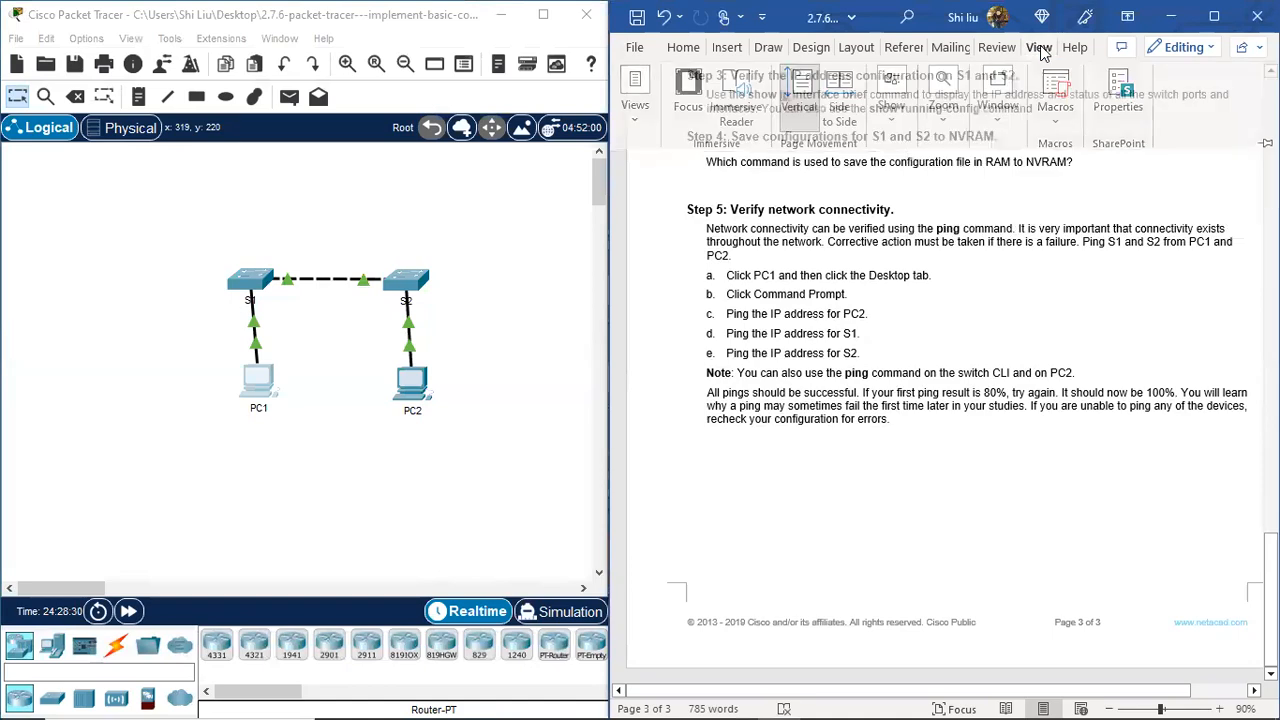
Step: Return to the start of page 1, showing the title and addressing table
scroll(976, 222, "up", 15)
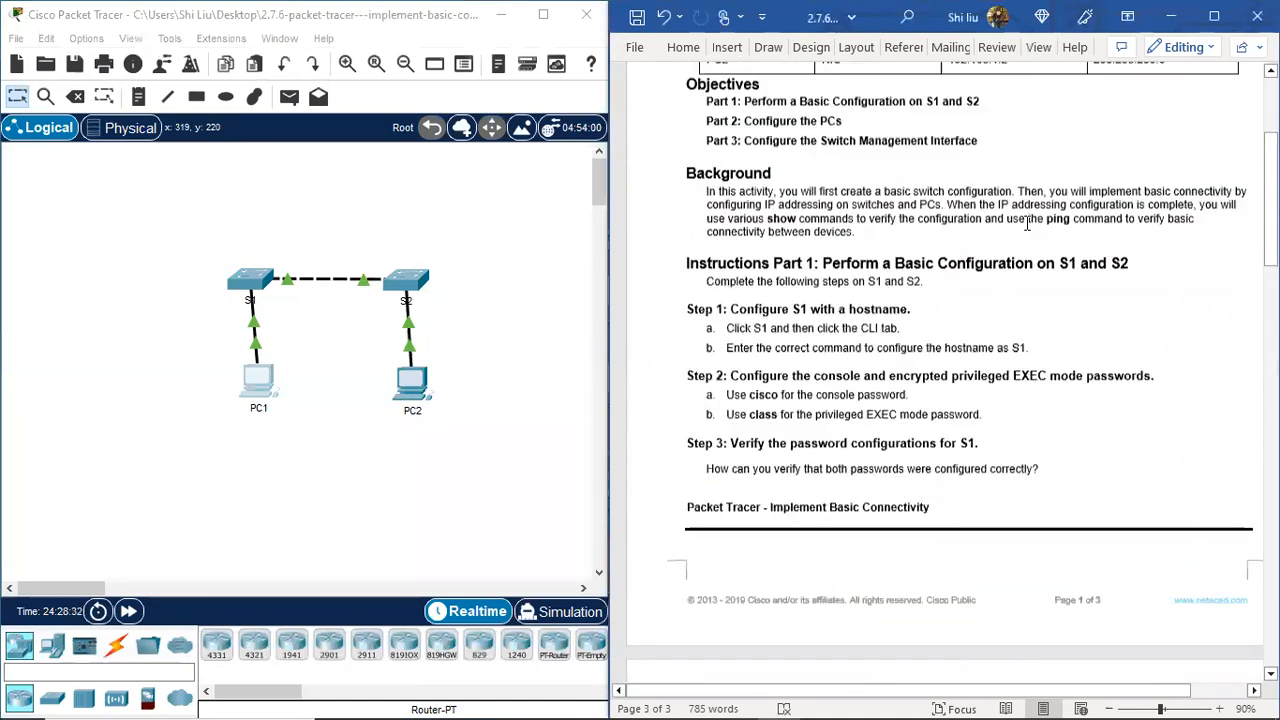
key("ctrl+Home")
scroll(1014, 217, "down", 1)
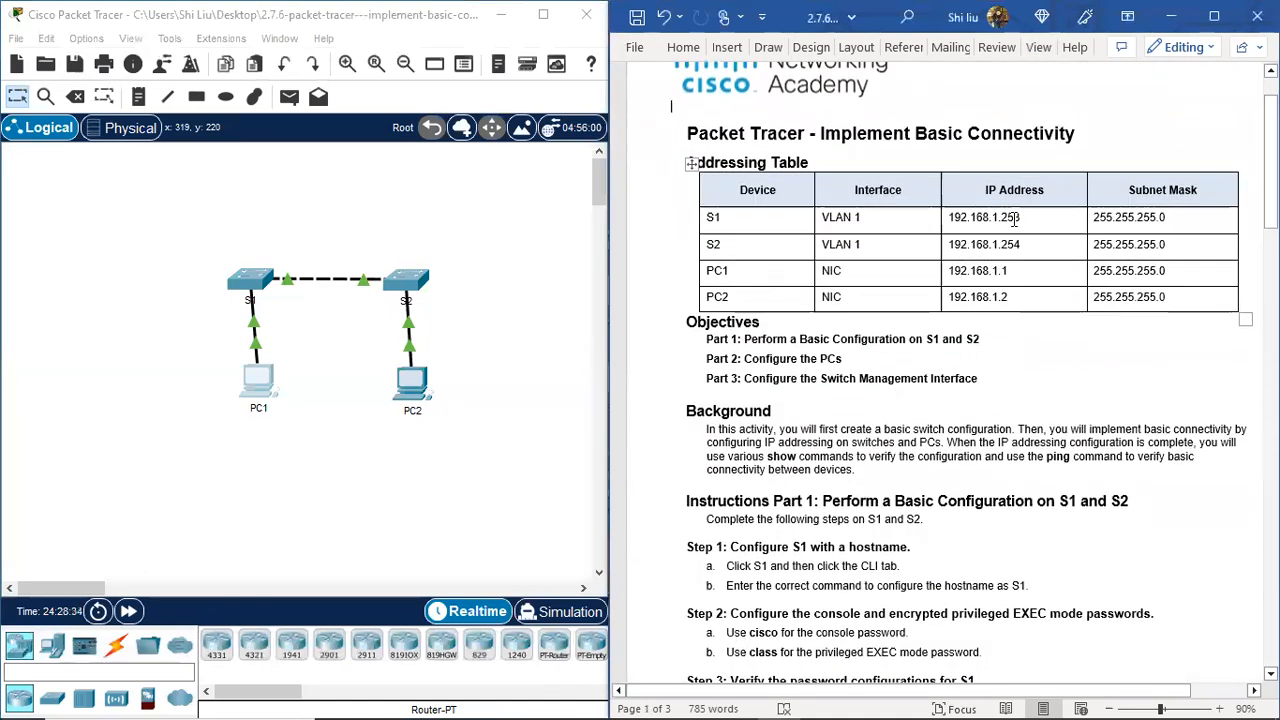